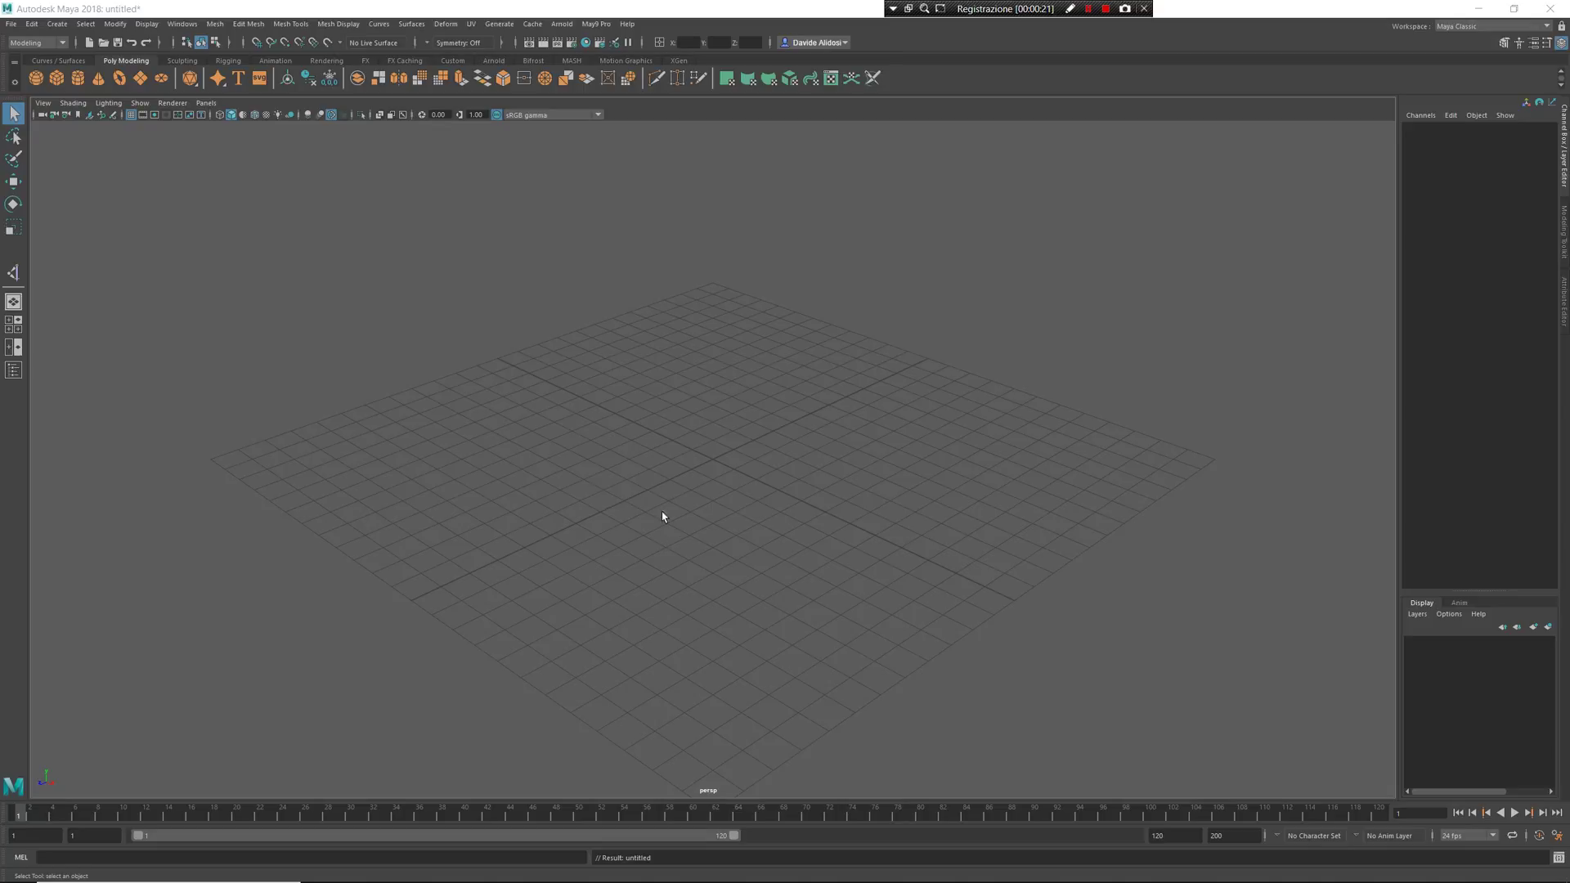
- Draw a four-joint chain snapped to the grid, starting at the origin and running along Z with a slight bend at the second joint
click(670, 460)
right_click(696, 408)
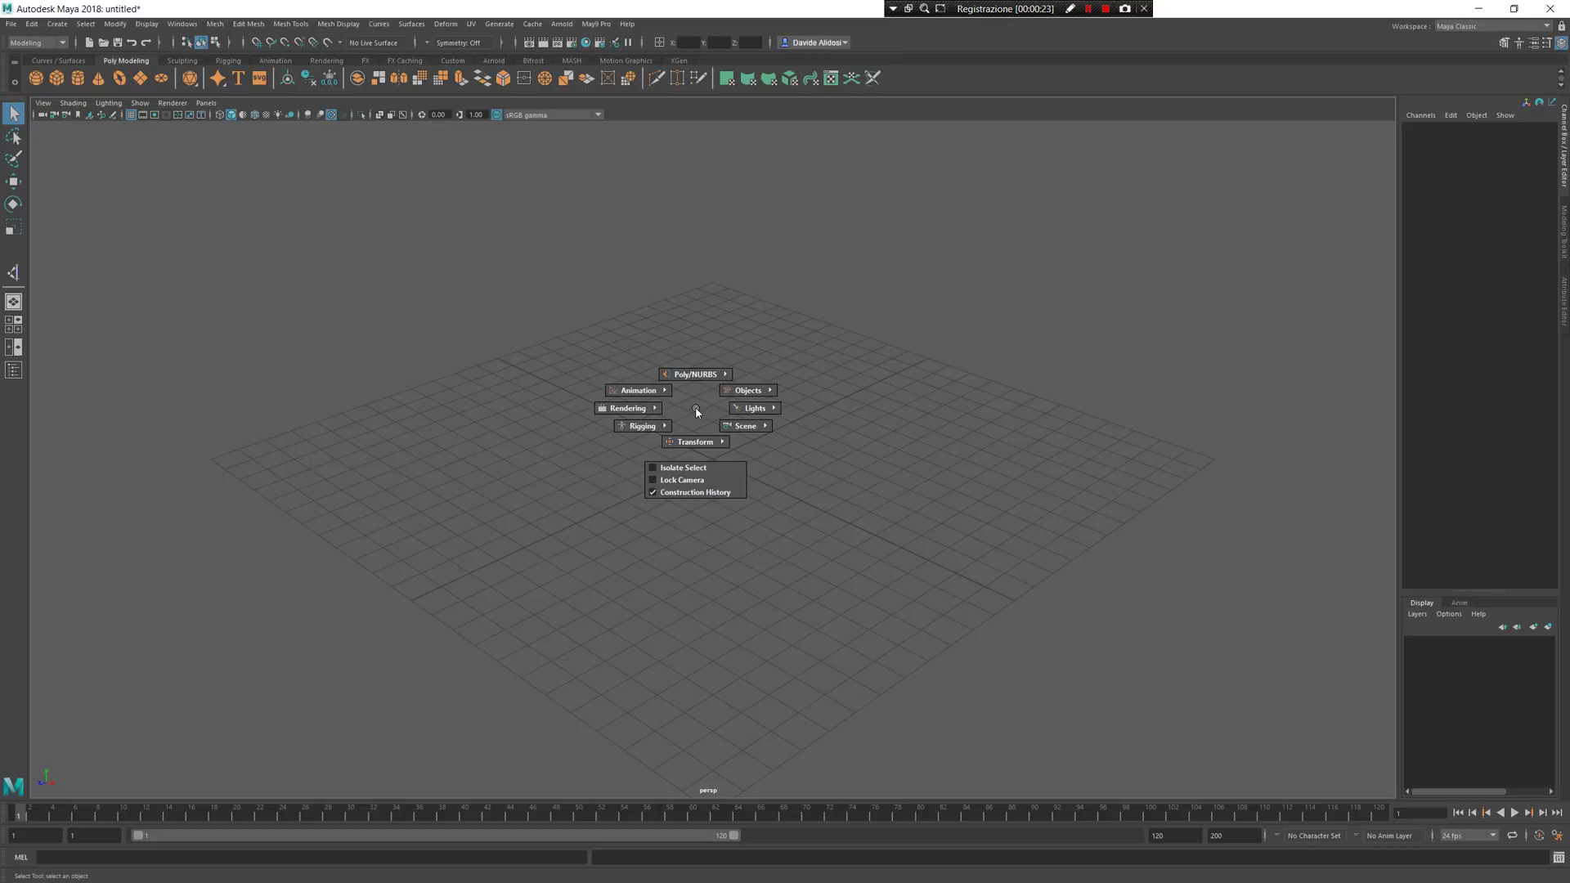
right_drag(695, 408, 451, 531)
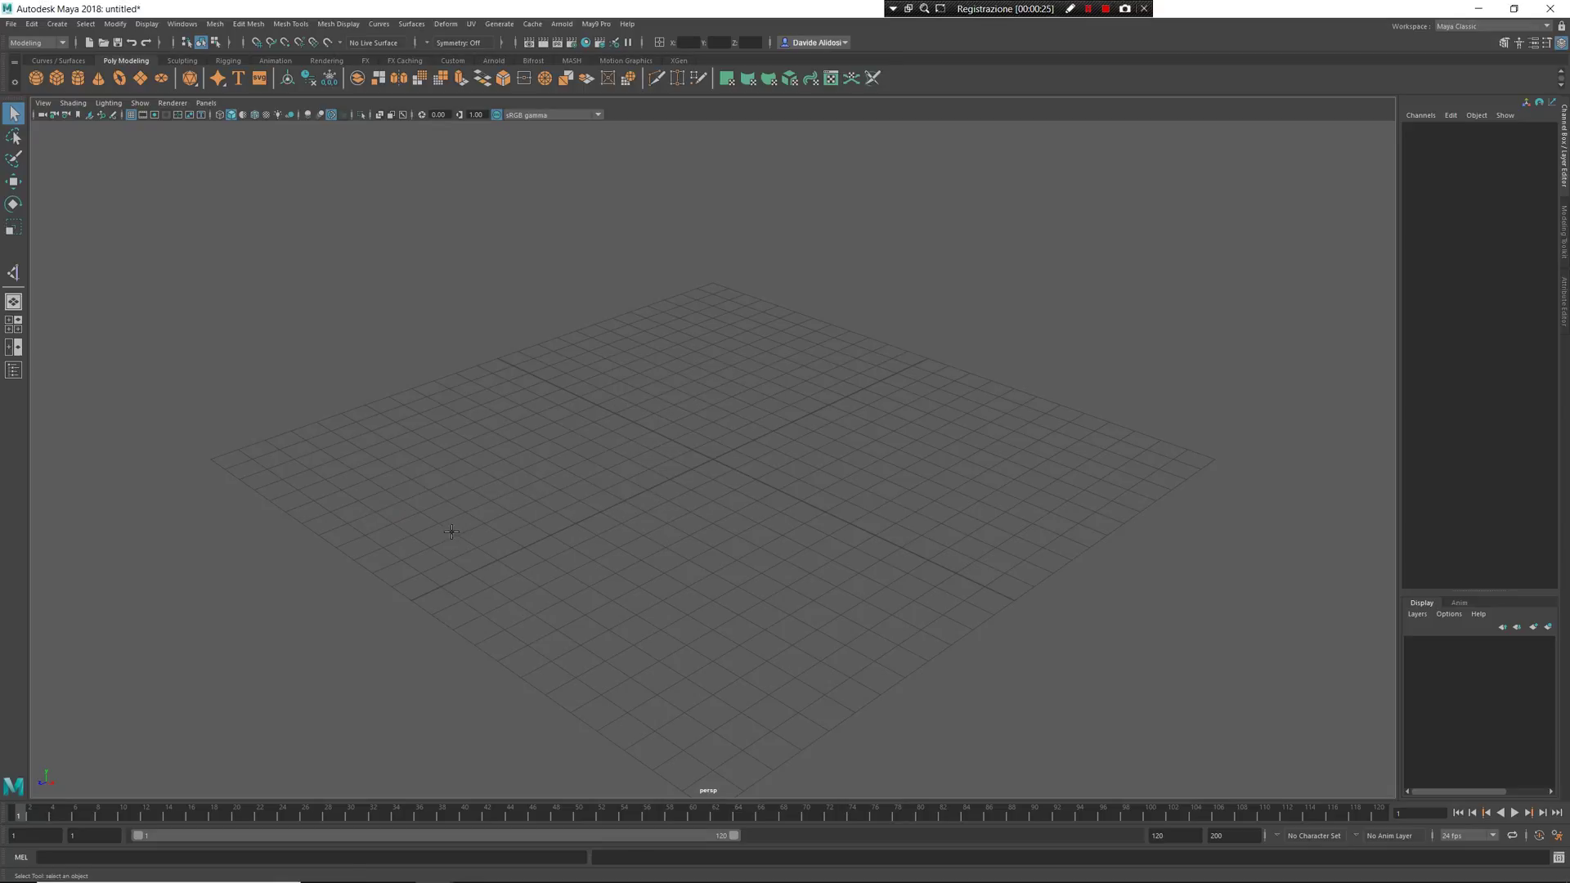
key(x)
click(710, 463)
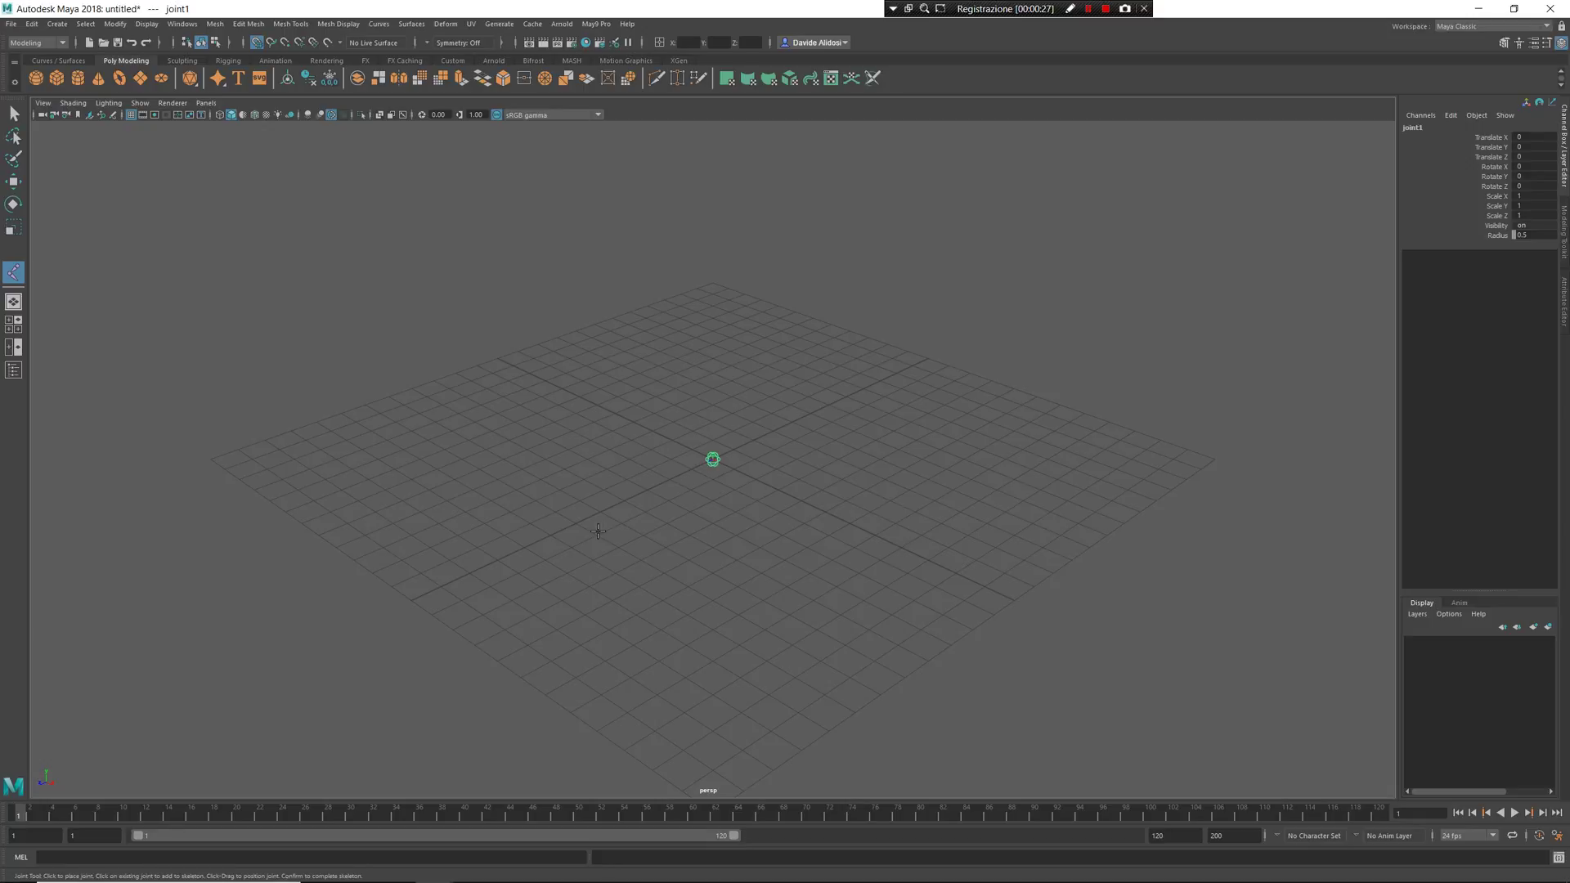
click(543, 560)
click(347, 630)
click(282, 662)
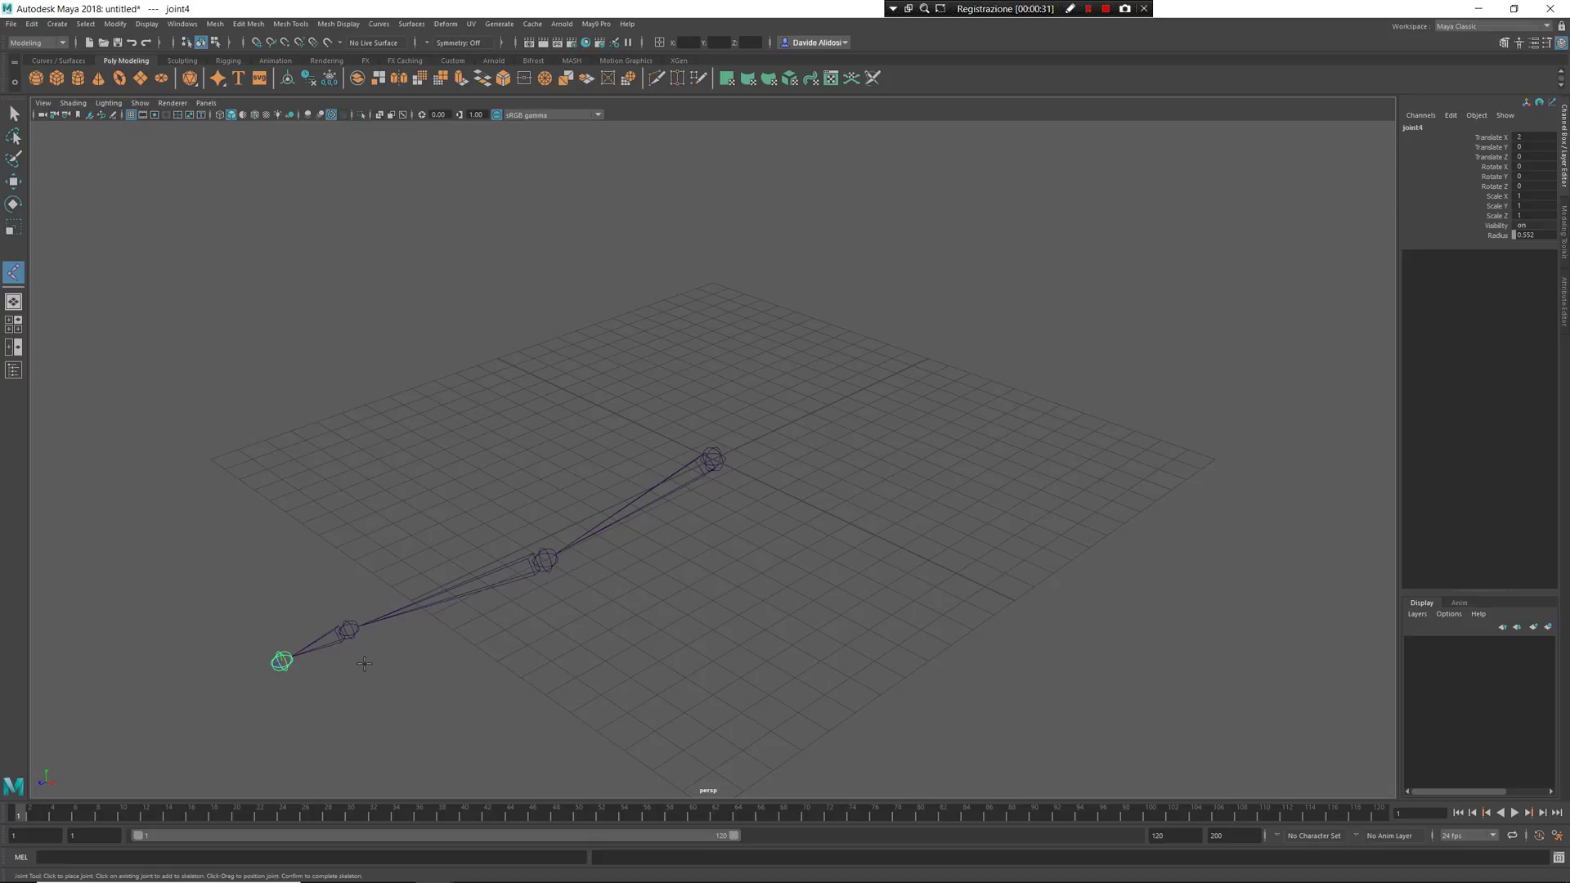
key(Return)
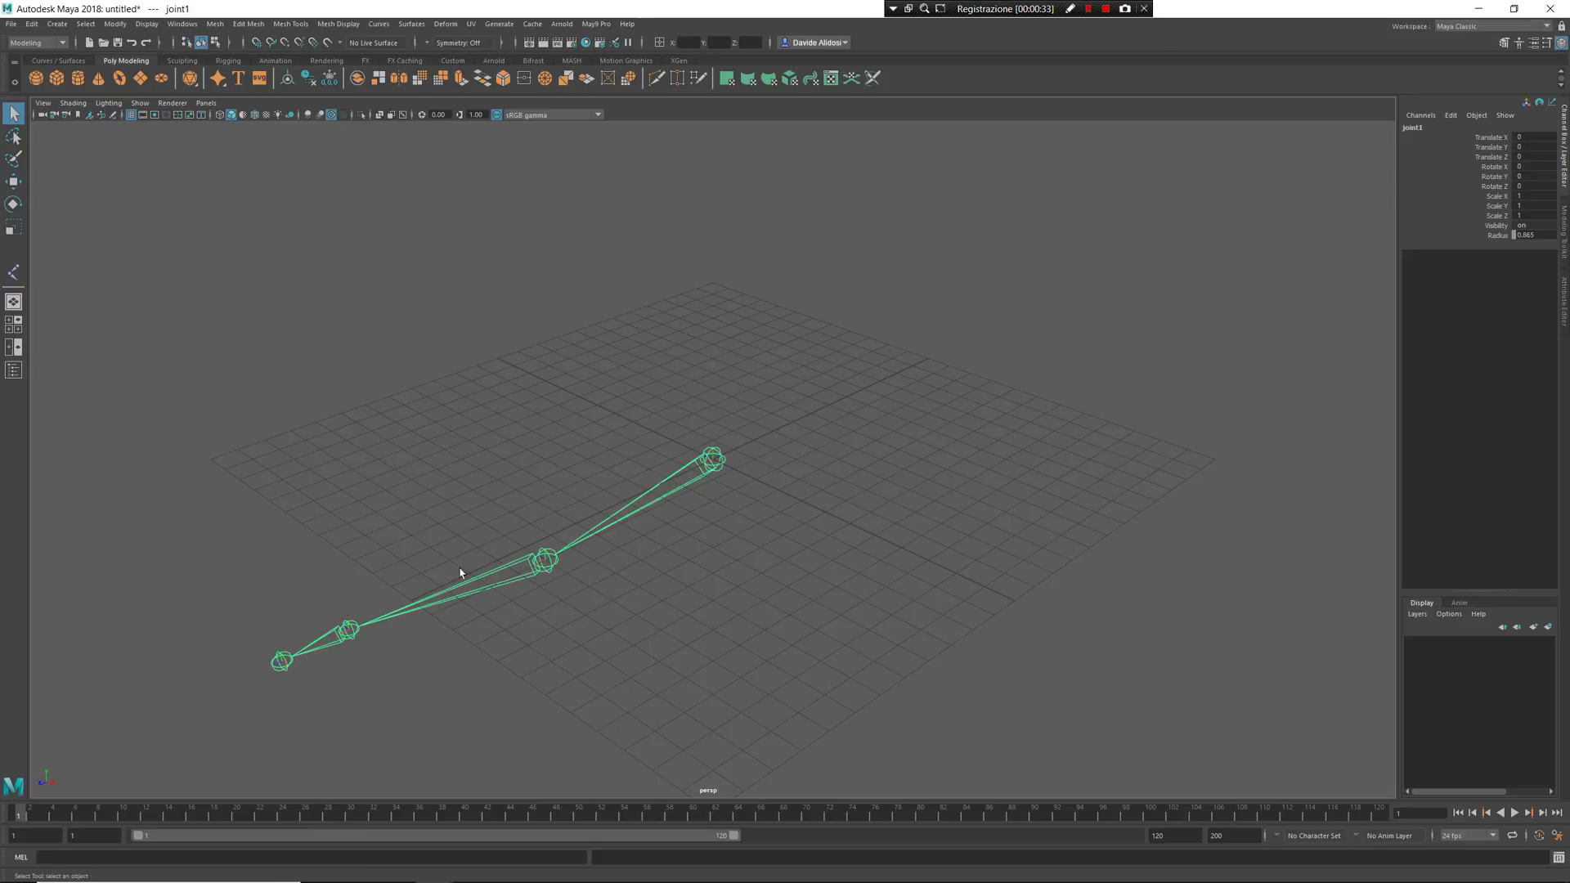
- Create an IK handle from the root joint to the third joint of the chain
shift+right_drag(702, 556, 574, 578)
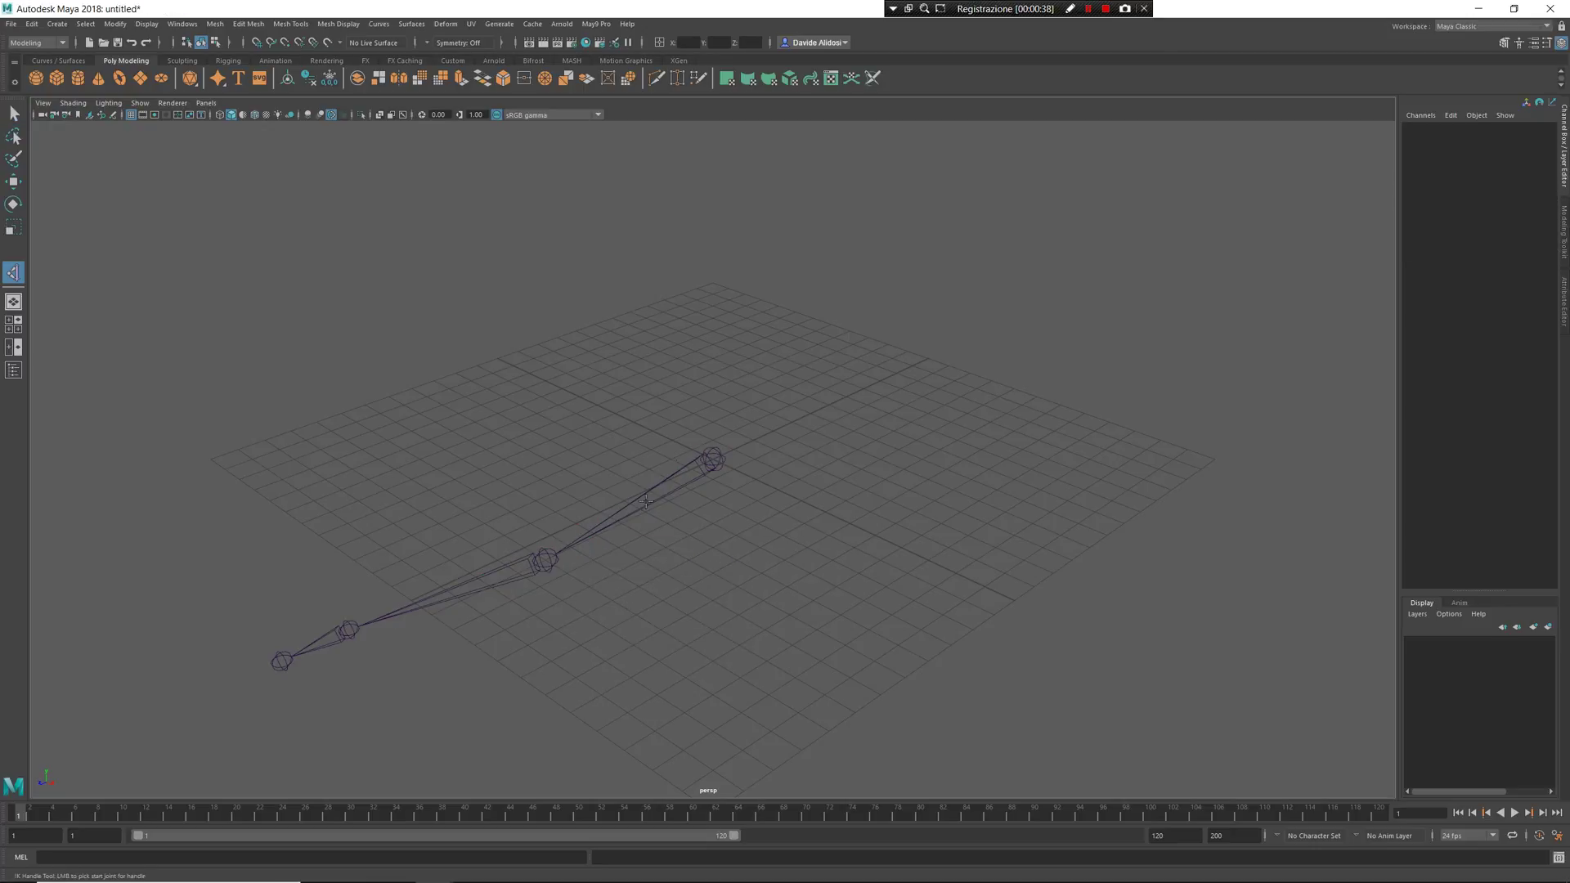
click(714, 458)
click(347, 629)
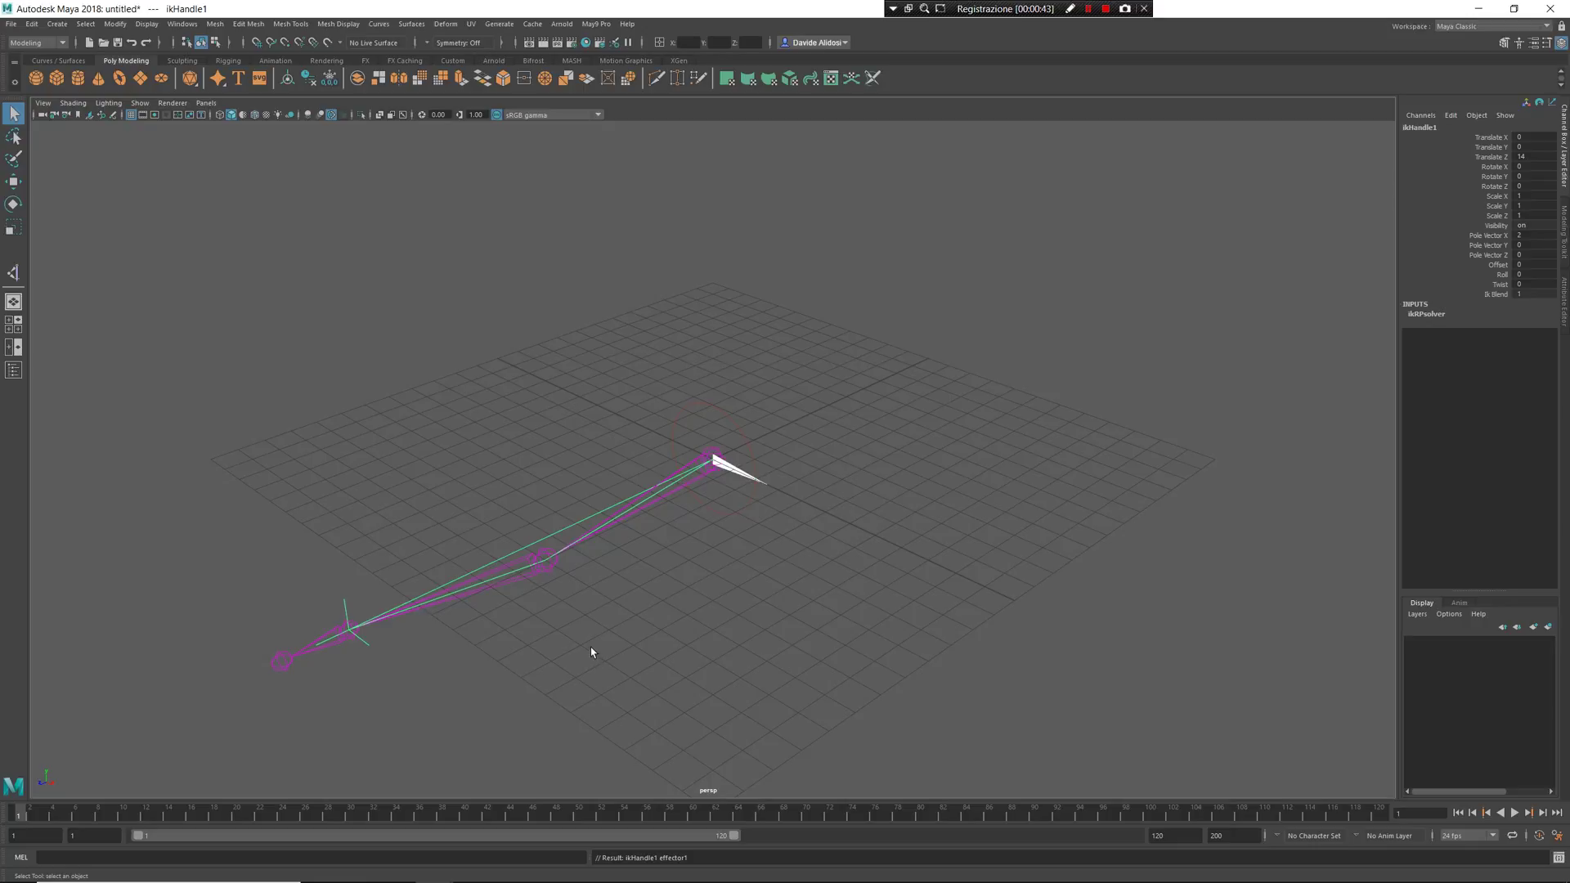
- Create a NURBS circle and move it above the third joint, to about 1.66 on Y and 14.19 on Z
mouse_move(597, 634)
shift+right_down()
mouse_move(597, 550)
mouse_move(679, 541)
mouse_move(670, 529)
shift+right_up()
key(w)
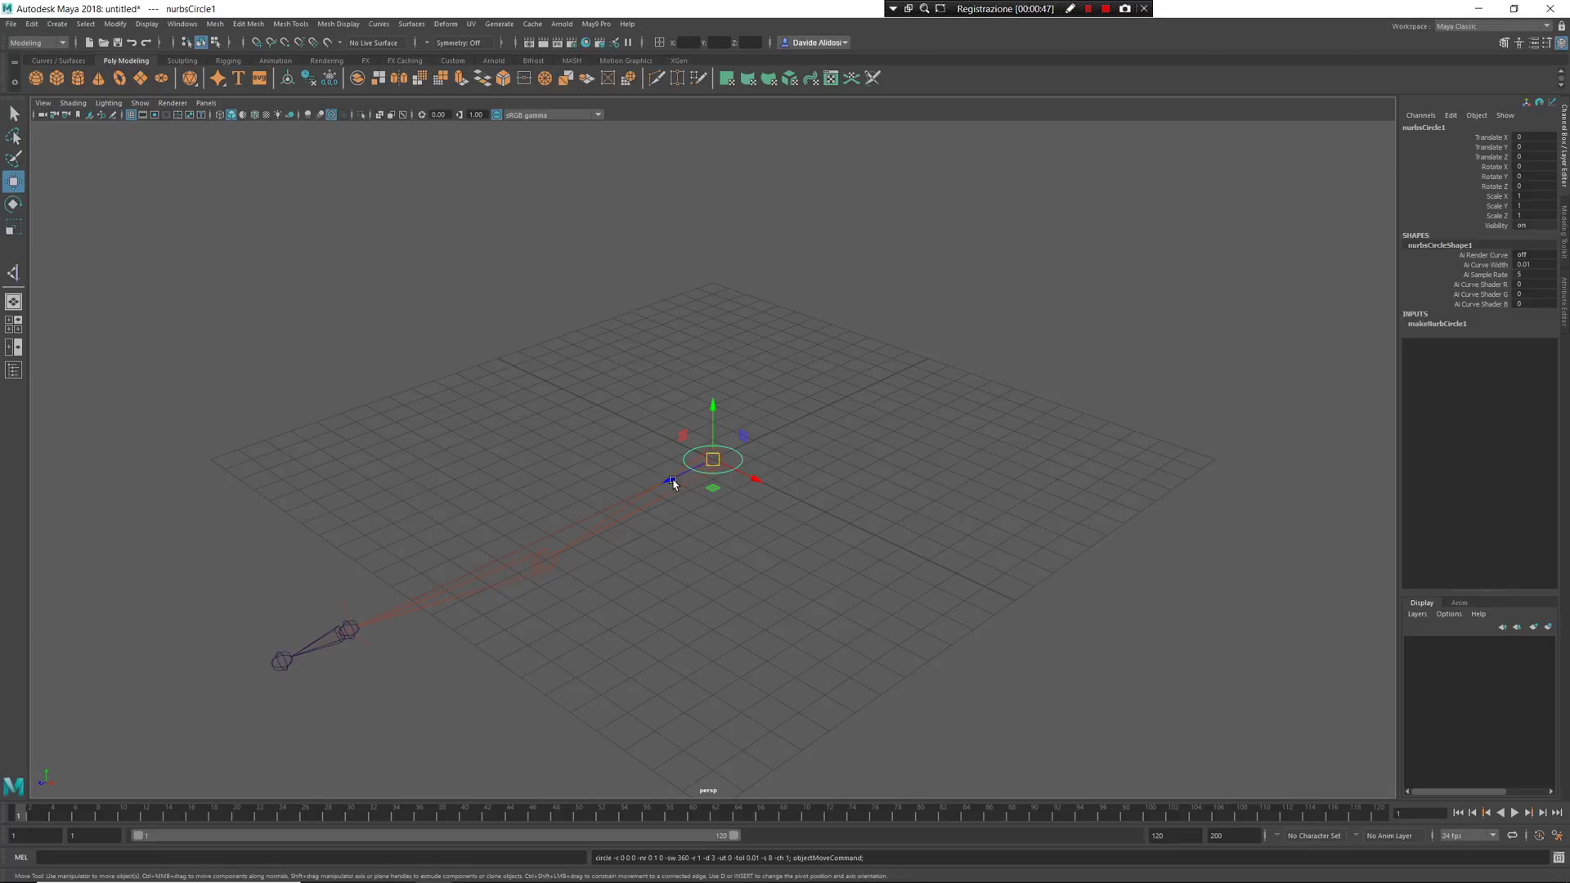
drag(676, 485, 287, 677)
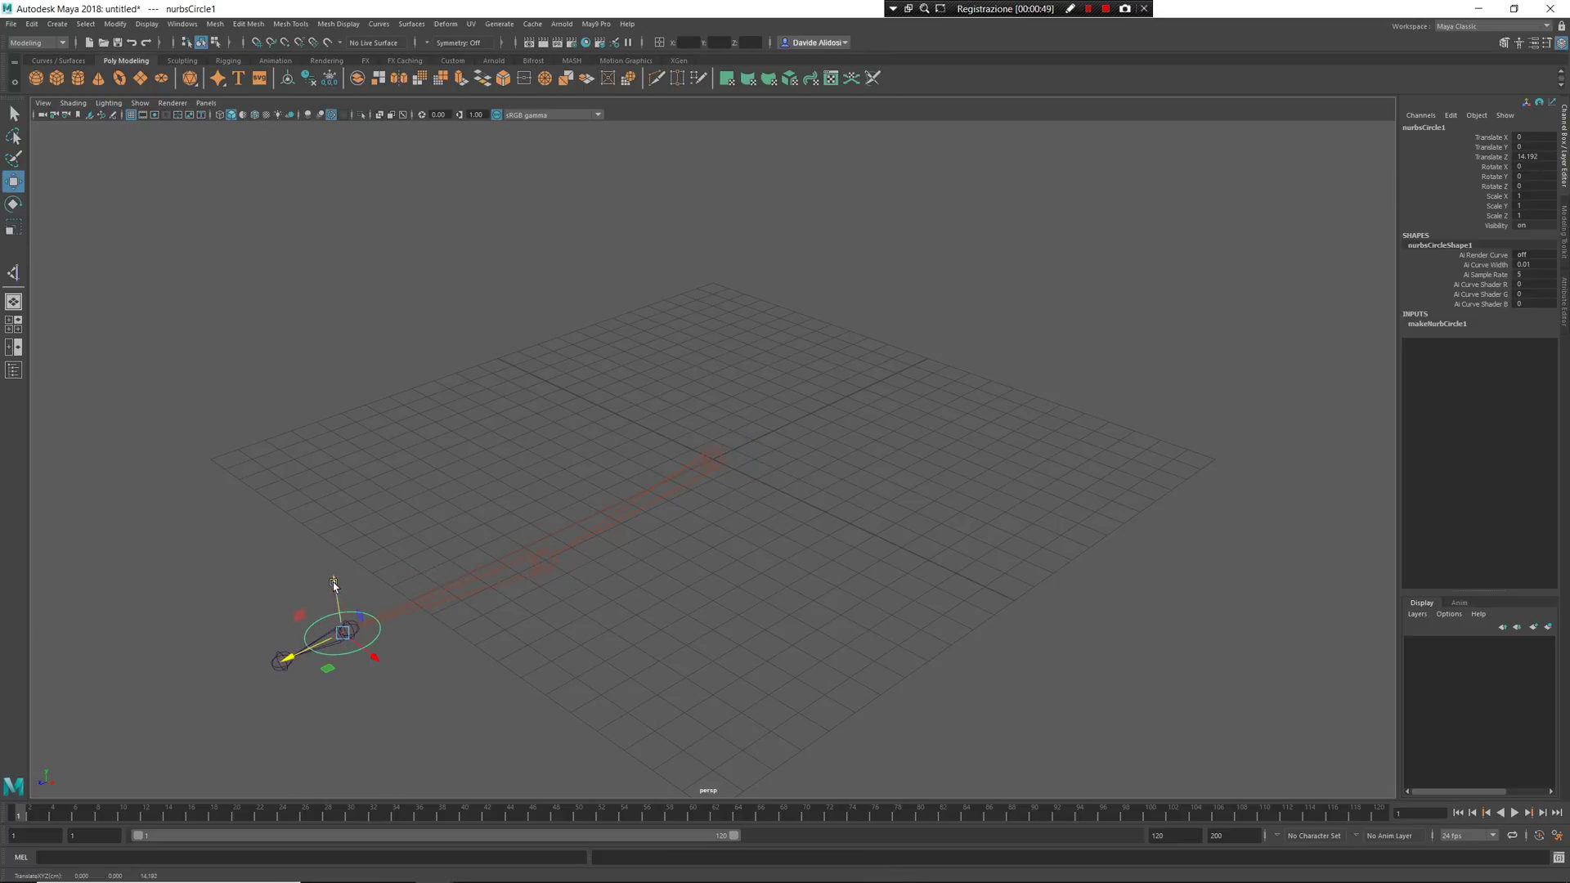
drag(334, 587, 329, 536)
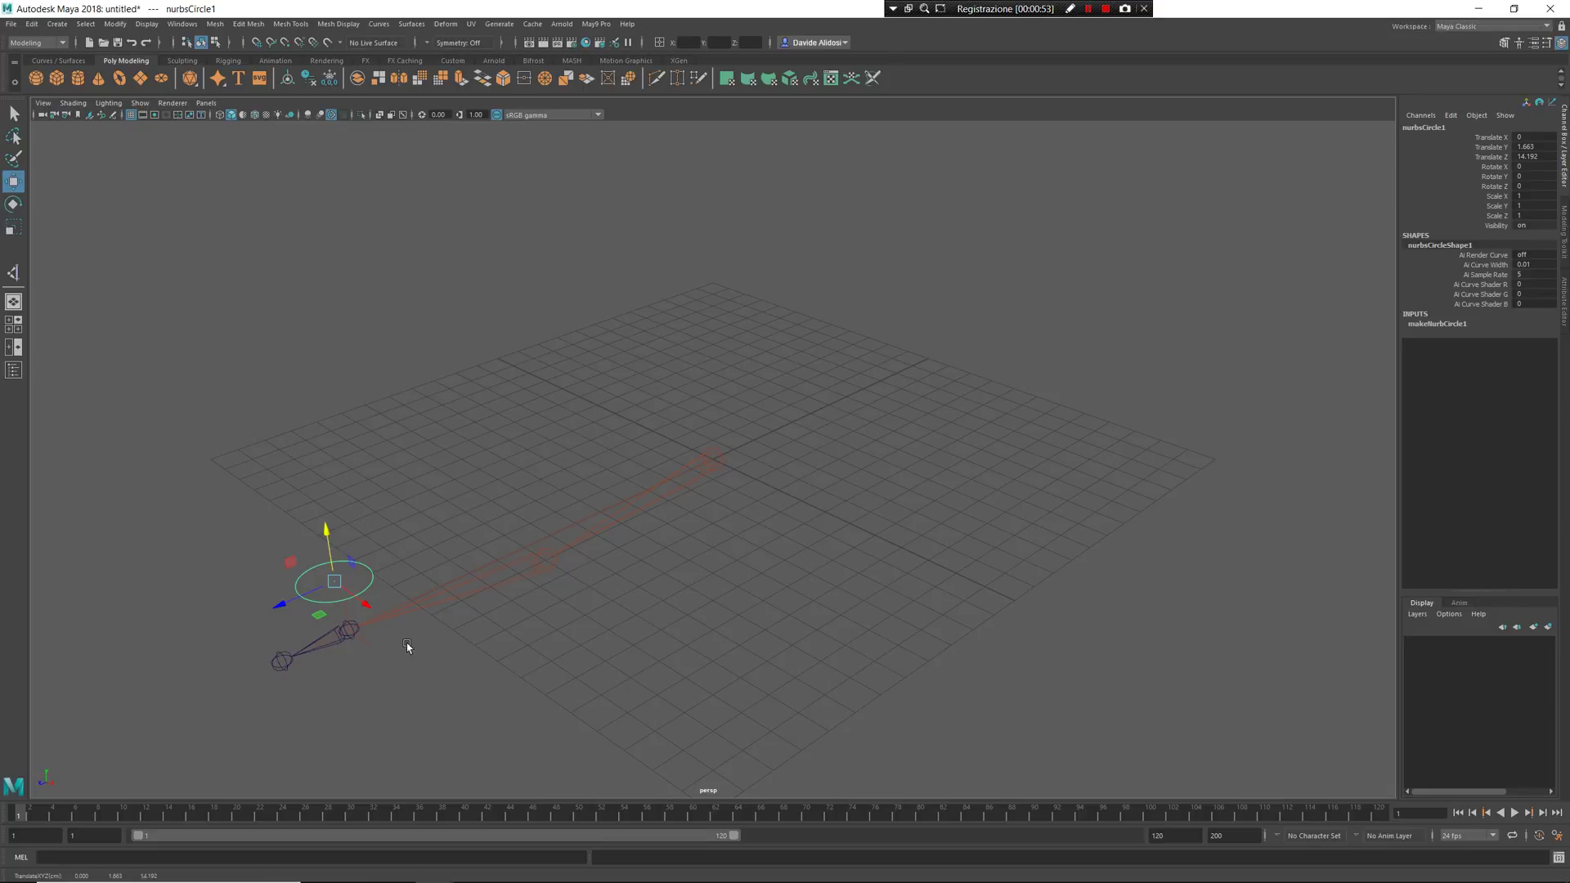
- Make the circle control the third joint's rotation with Controller Orient
alt+drag(391, 536, 394, 470)
alt+middle_drag(394, 470, 740, 490)
alt+right_drag(740, 490, 747, 635)
alt+middle_drag(747, 635, 683, 486)
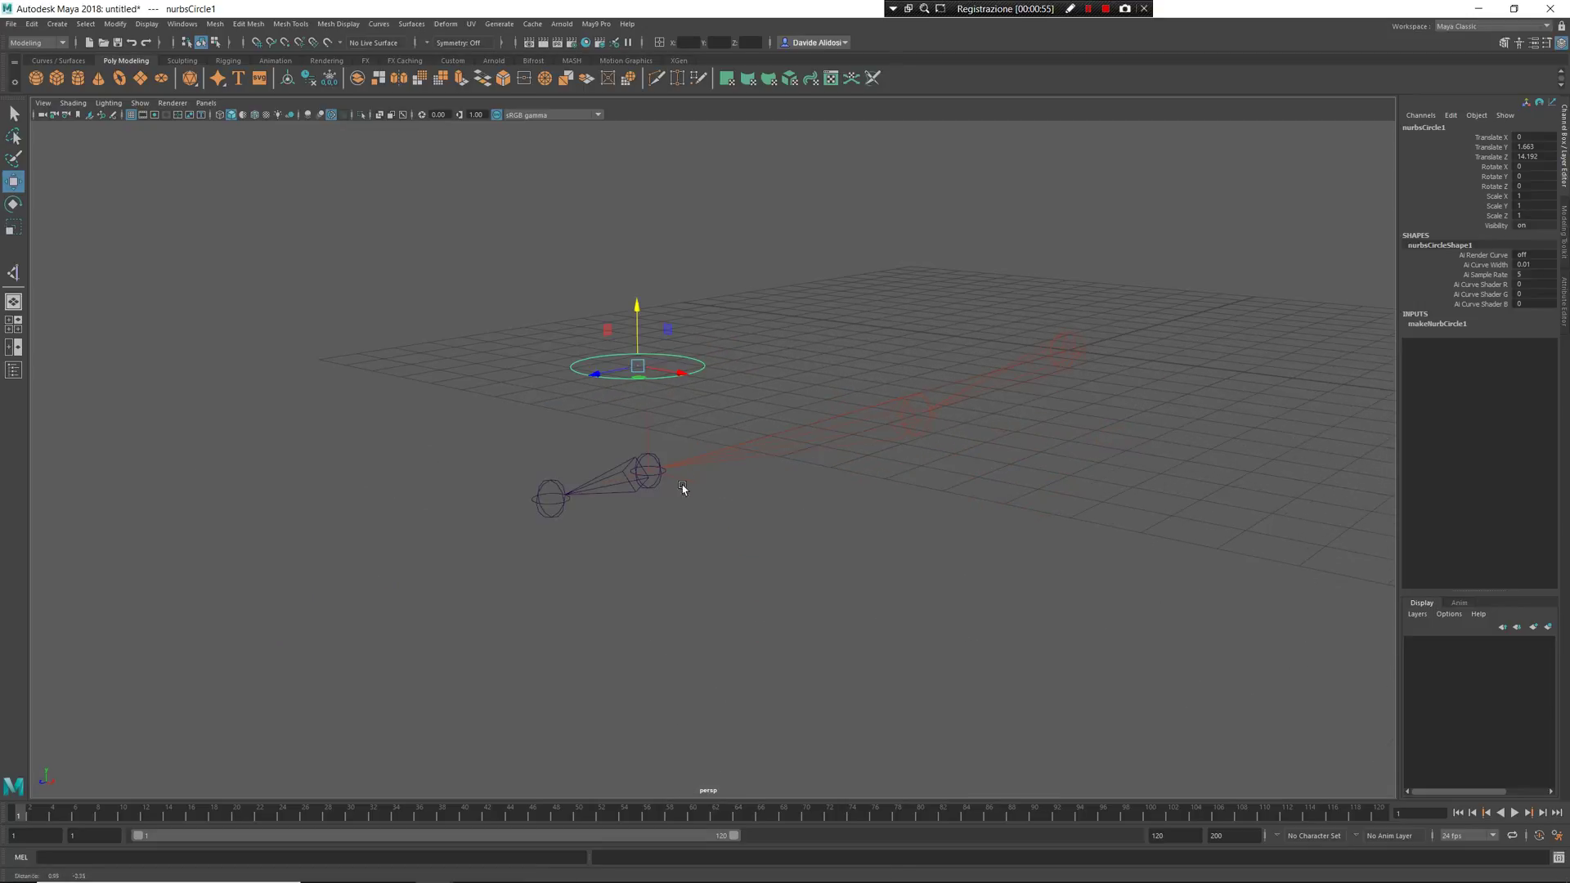
click(723, 348)
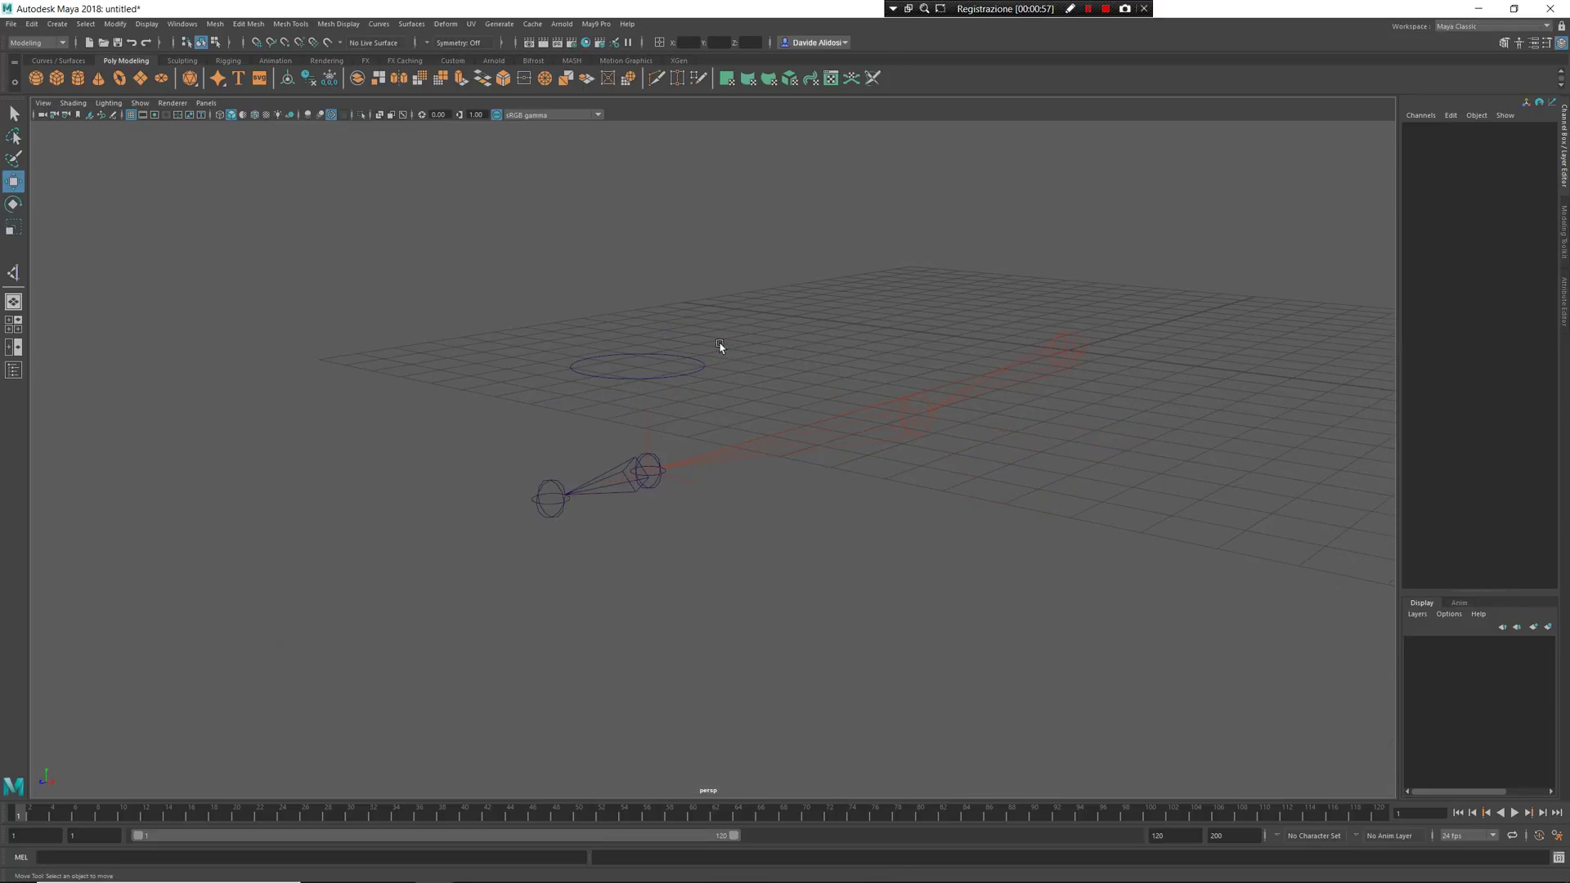
click(700, 375)
click(637, 473)
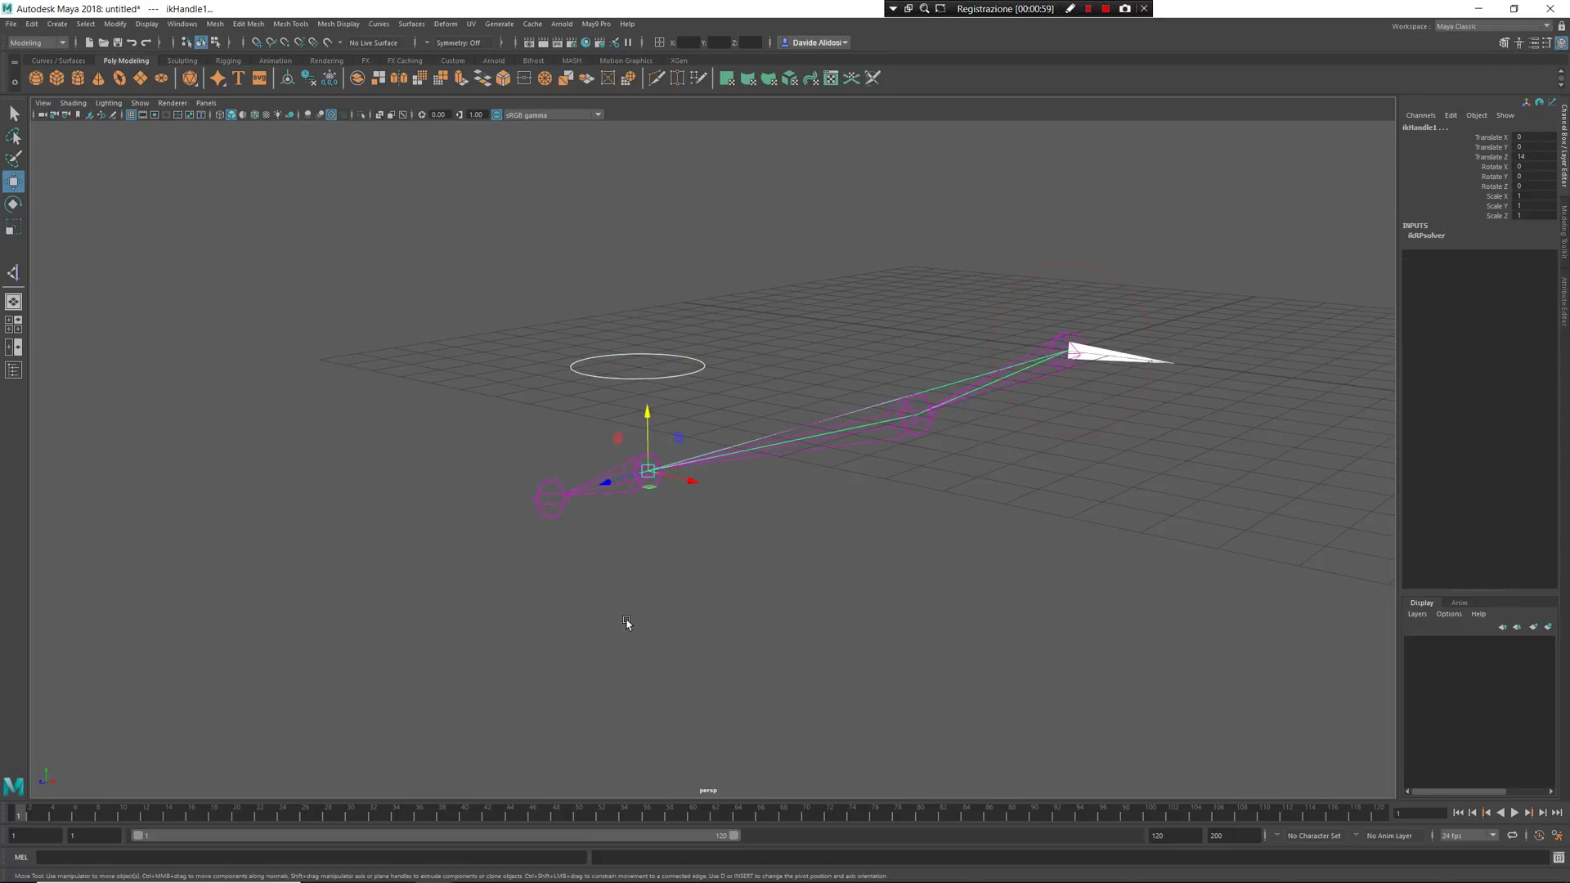
click(625, 602)
click(682, 379)
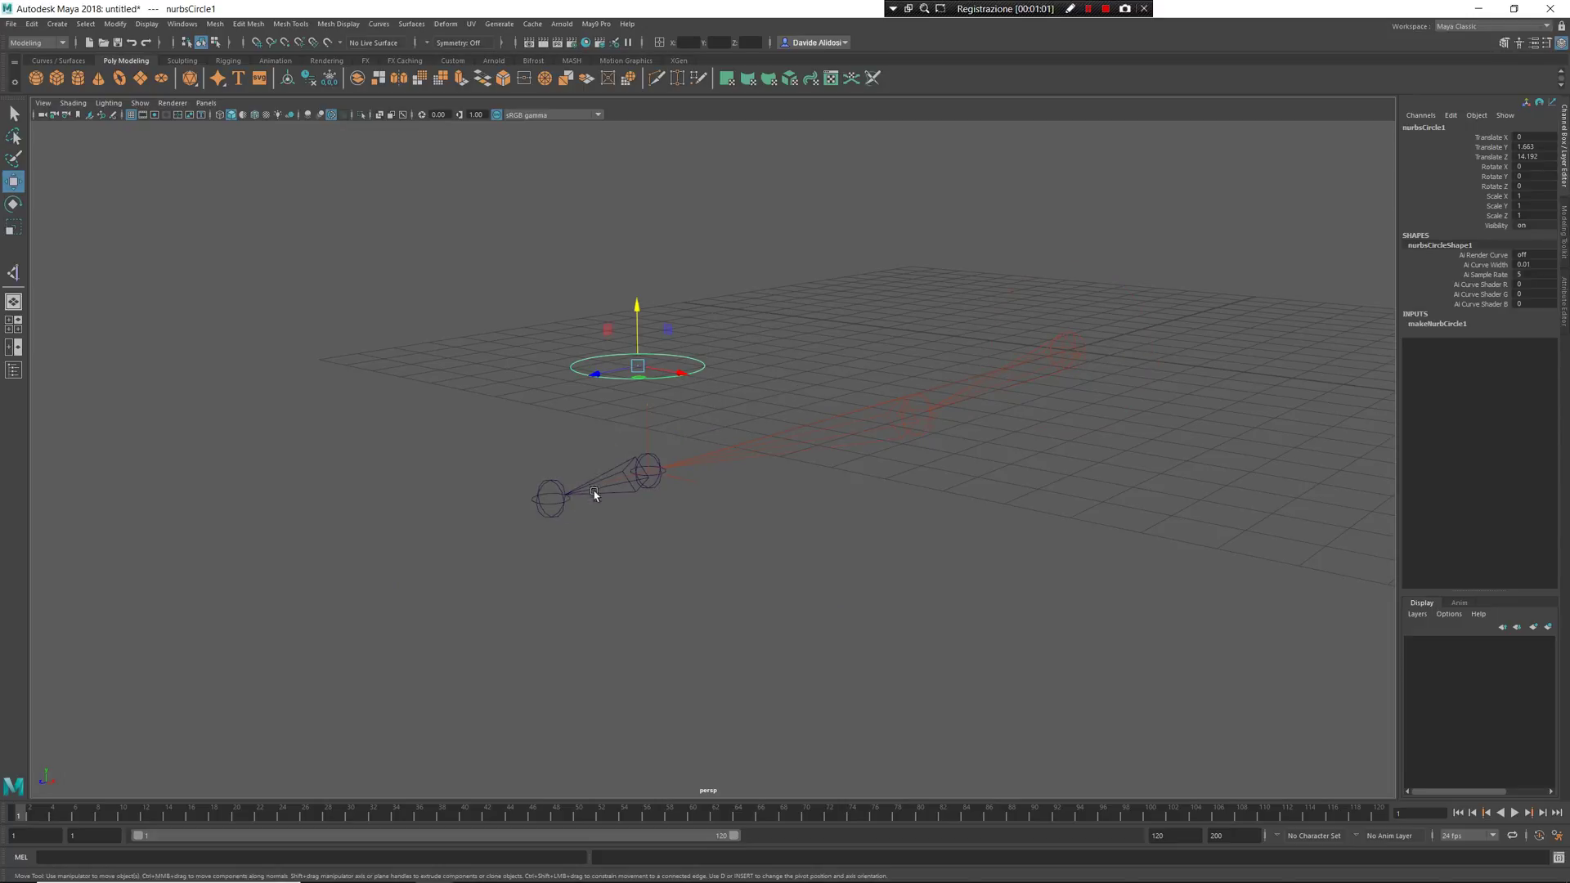
shift+drag(591, 488, 601, 572)
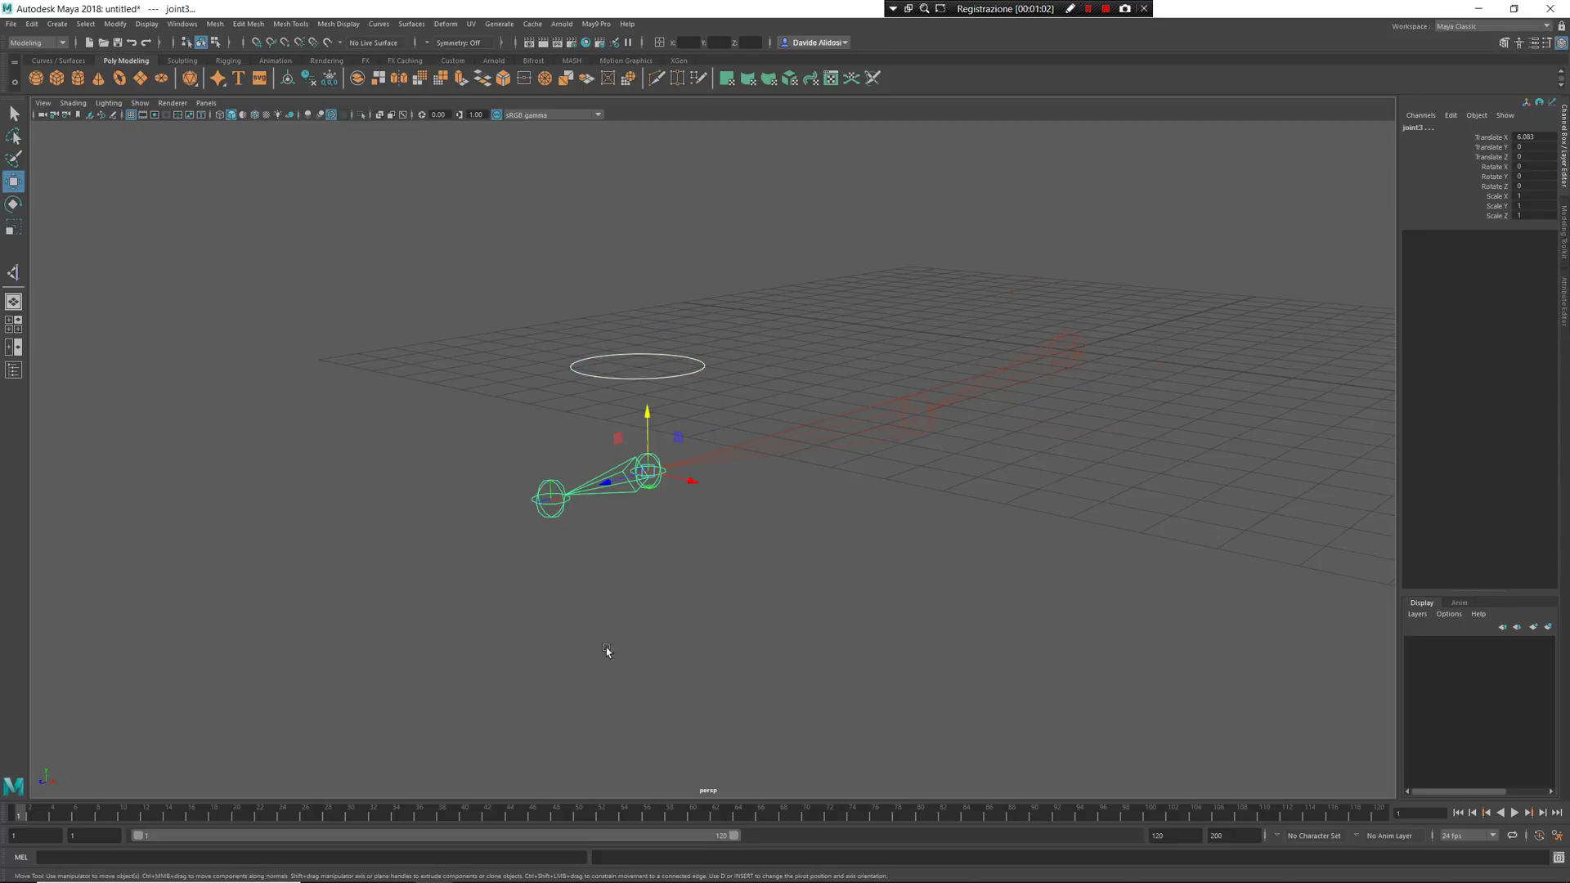
shift+right_click(733, 533)
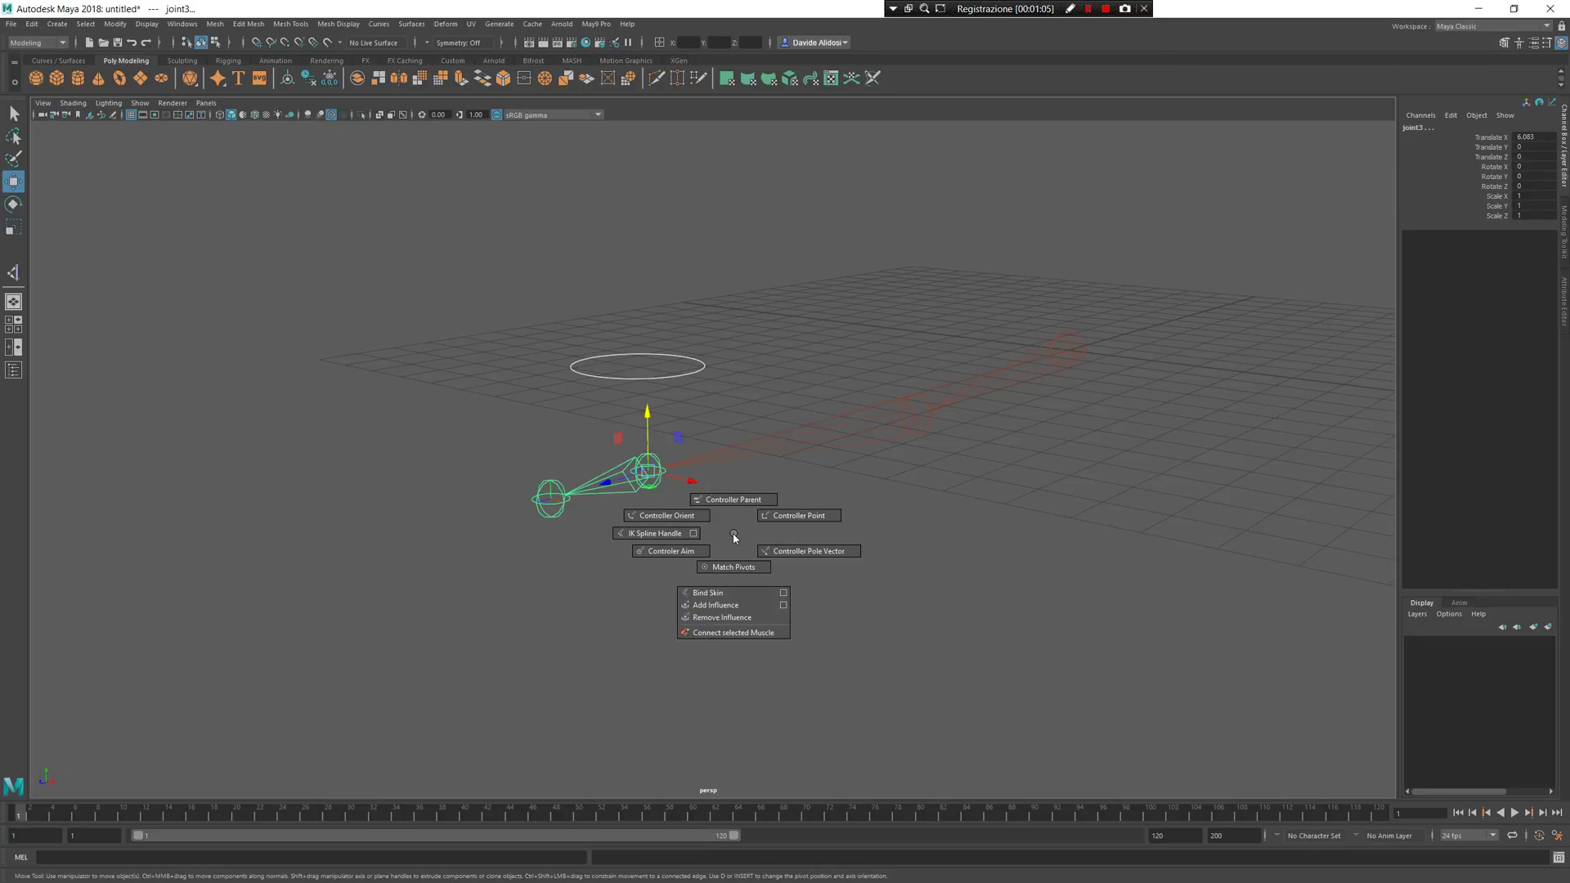
click(679, 516)
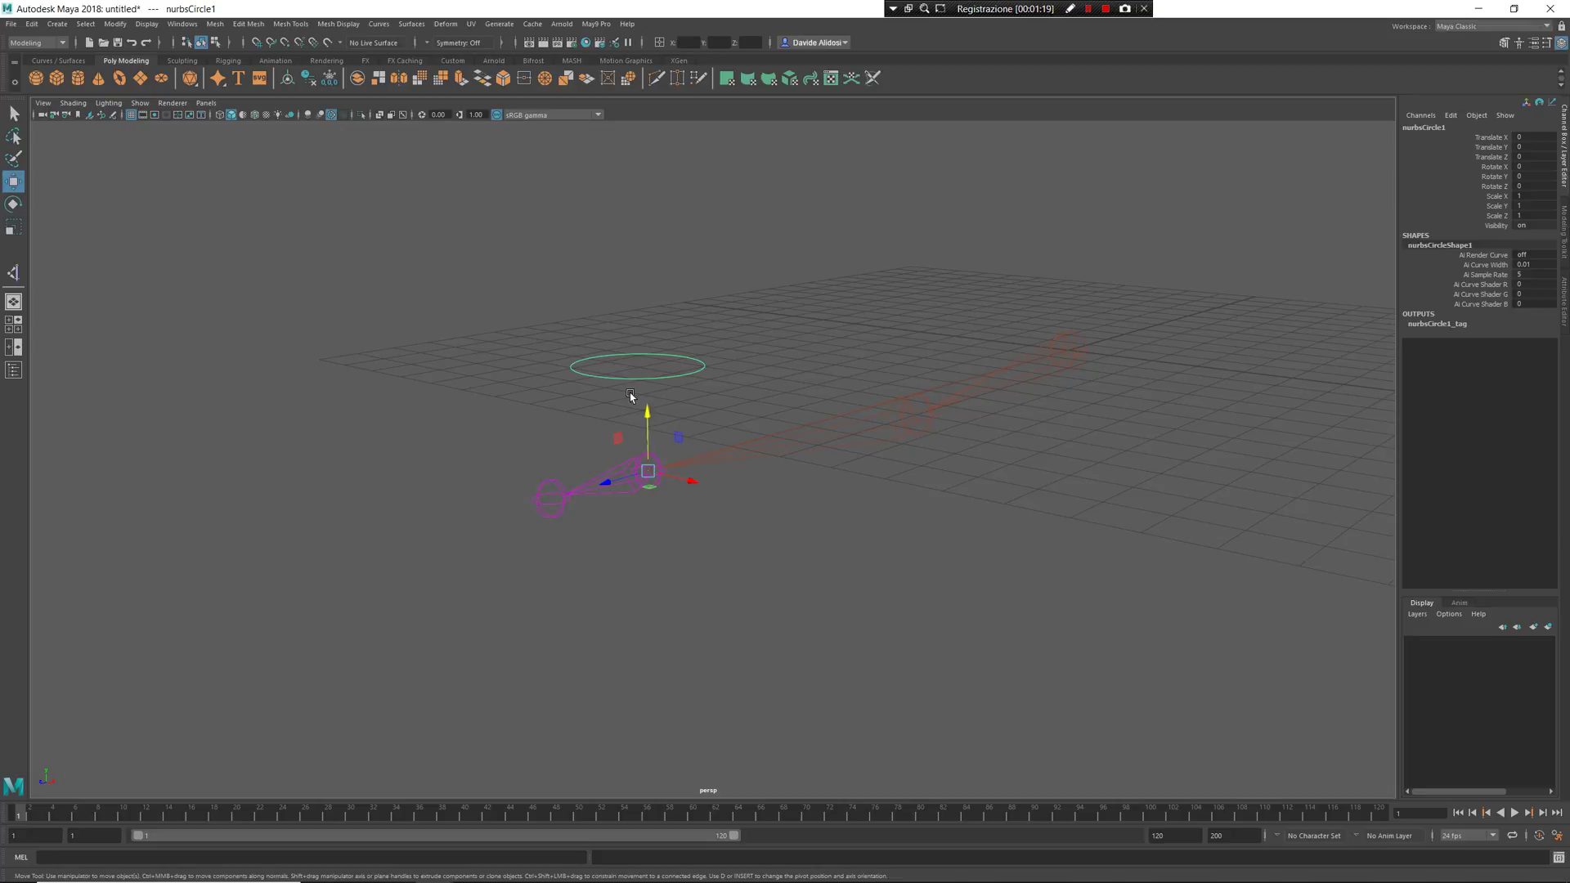
- Test-rotate the circle control around X to check the end joint, and undo the rotation
key(e)
drag(624, 435, 642, 429)
key(ctrl+z)
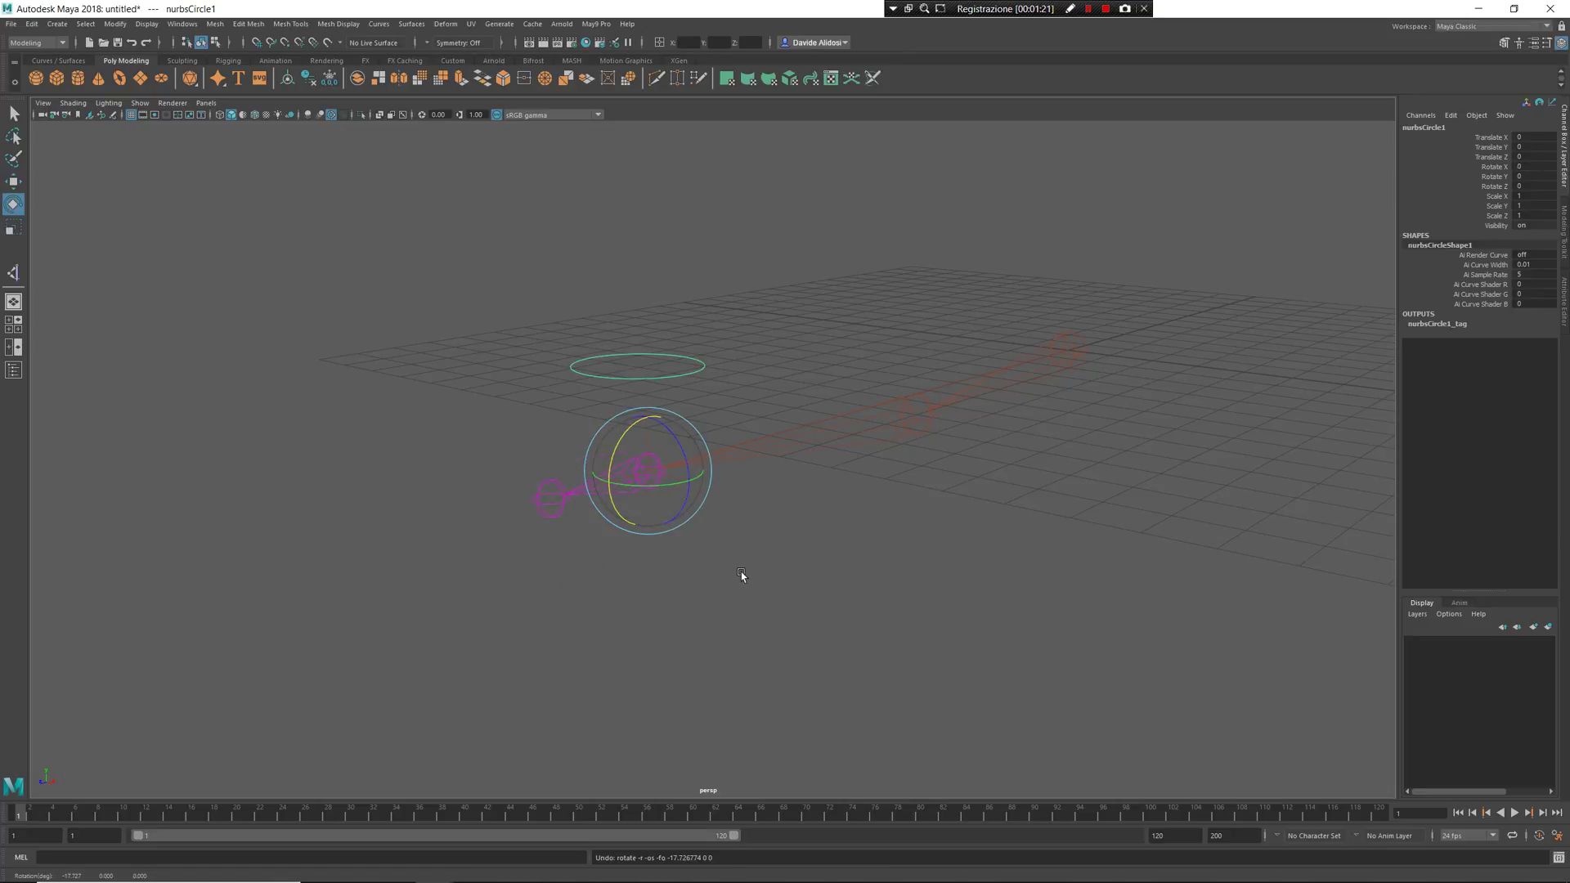
click(770, 595)
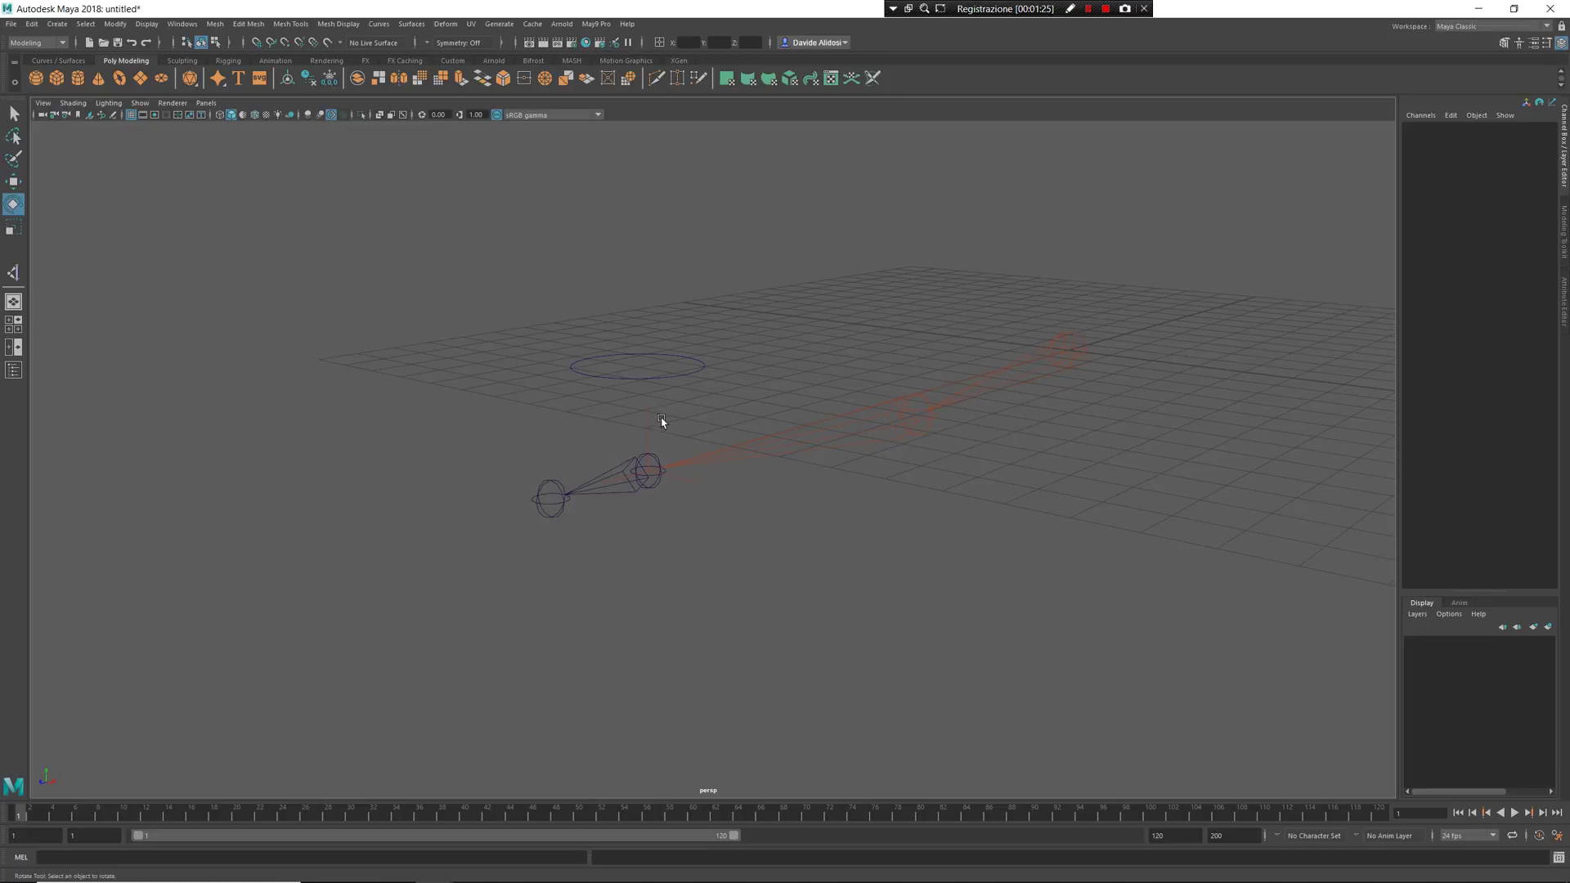
- Make the circle control the IK handle's position with Controller Point
key(ctrl+z)
key(q)
shift+drag(666, 421, 607, 440)
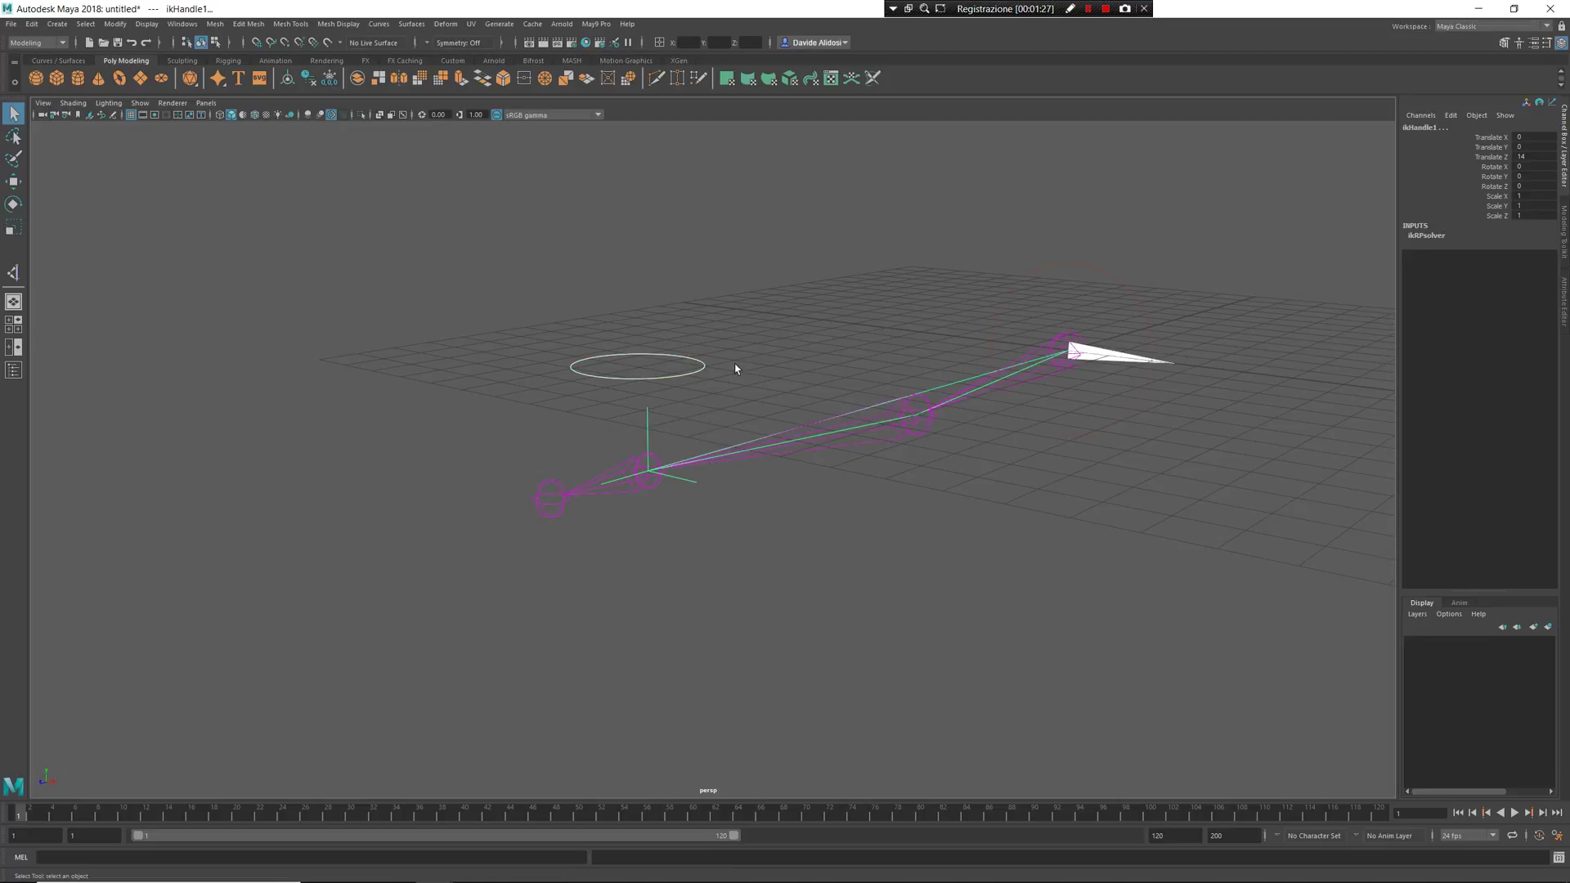
right_click(786, 342)
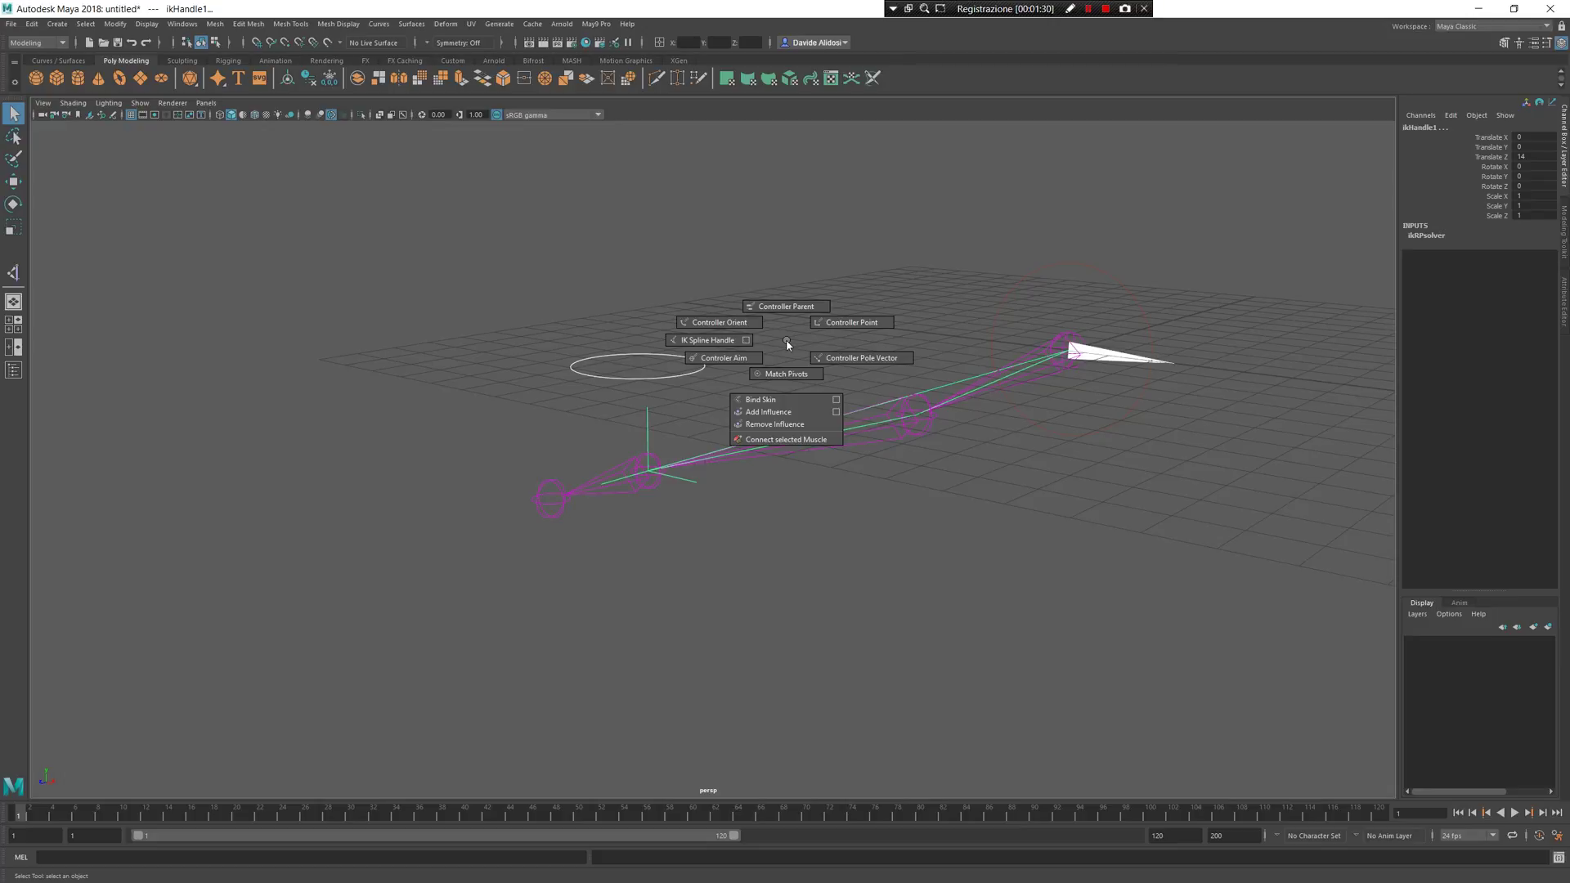
right_drag(786, 341, 822, 336)
- Test-move and test-rotate the circle control to check the whole chain, undoing both transformations
drag(752, 346, 693, 380)
key(w)
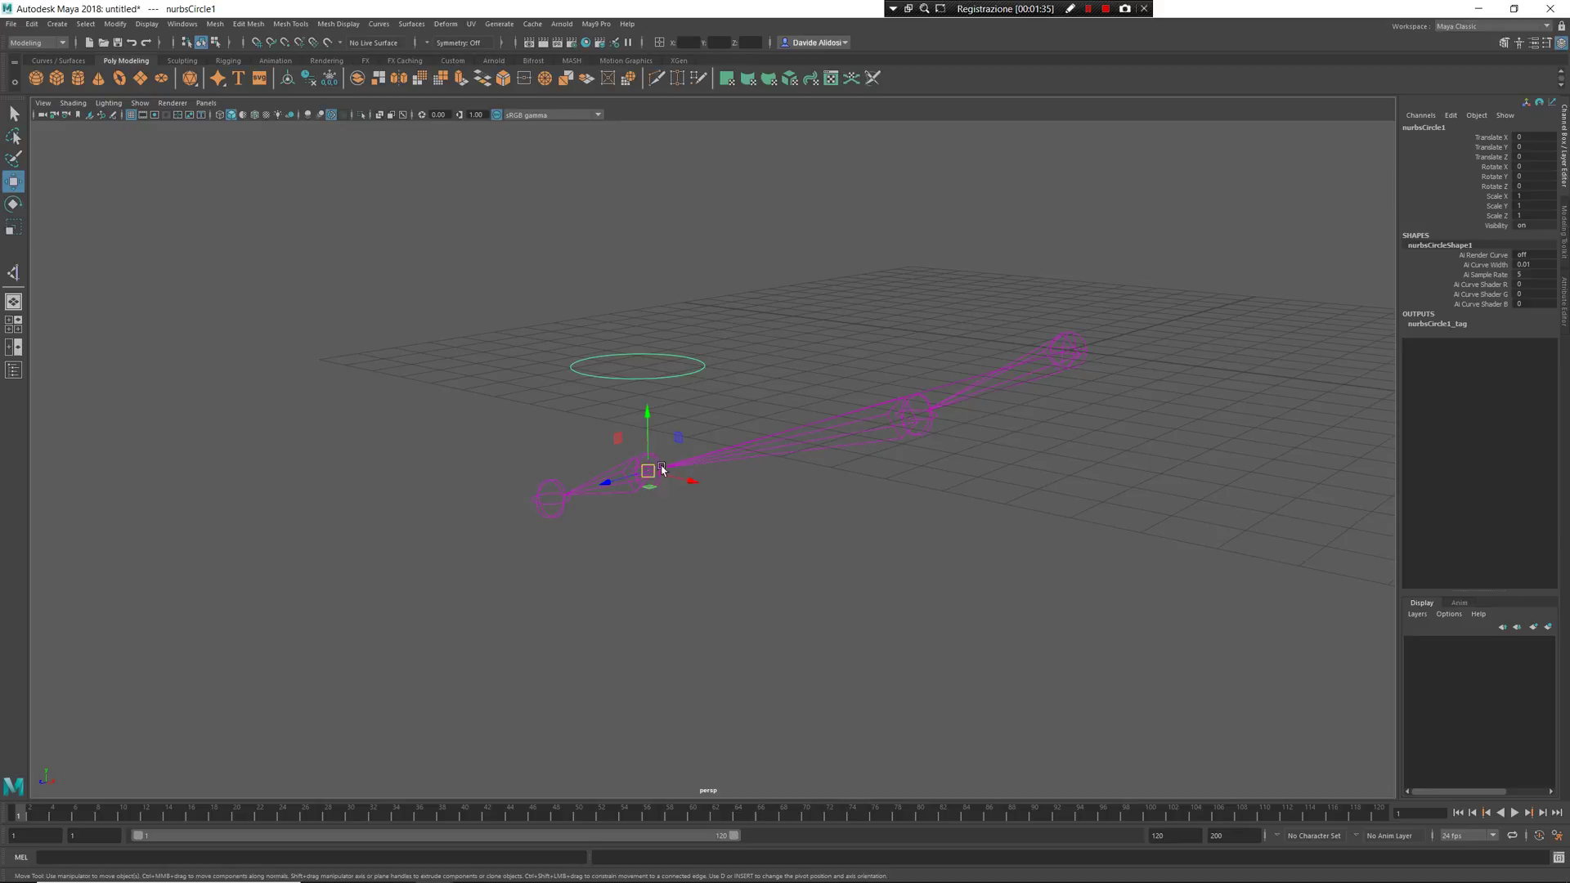
drag(649, 471, 757, 515)
key(ctrl+z)
key(e)
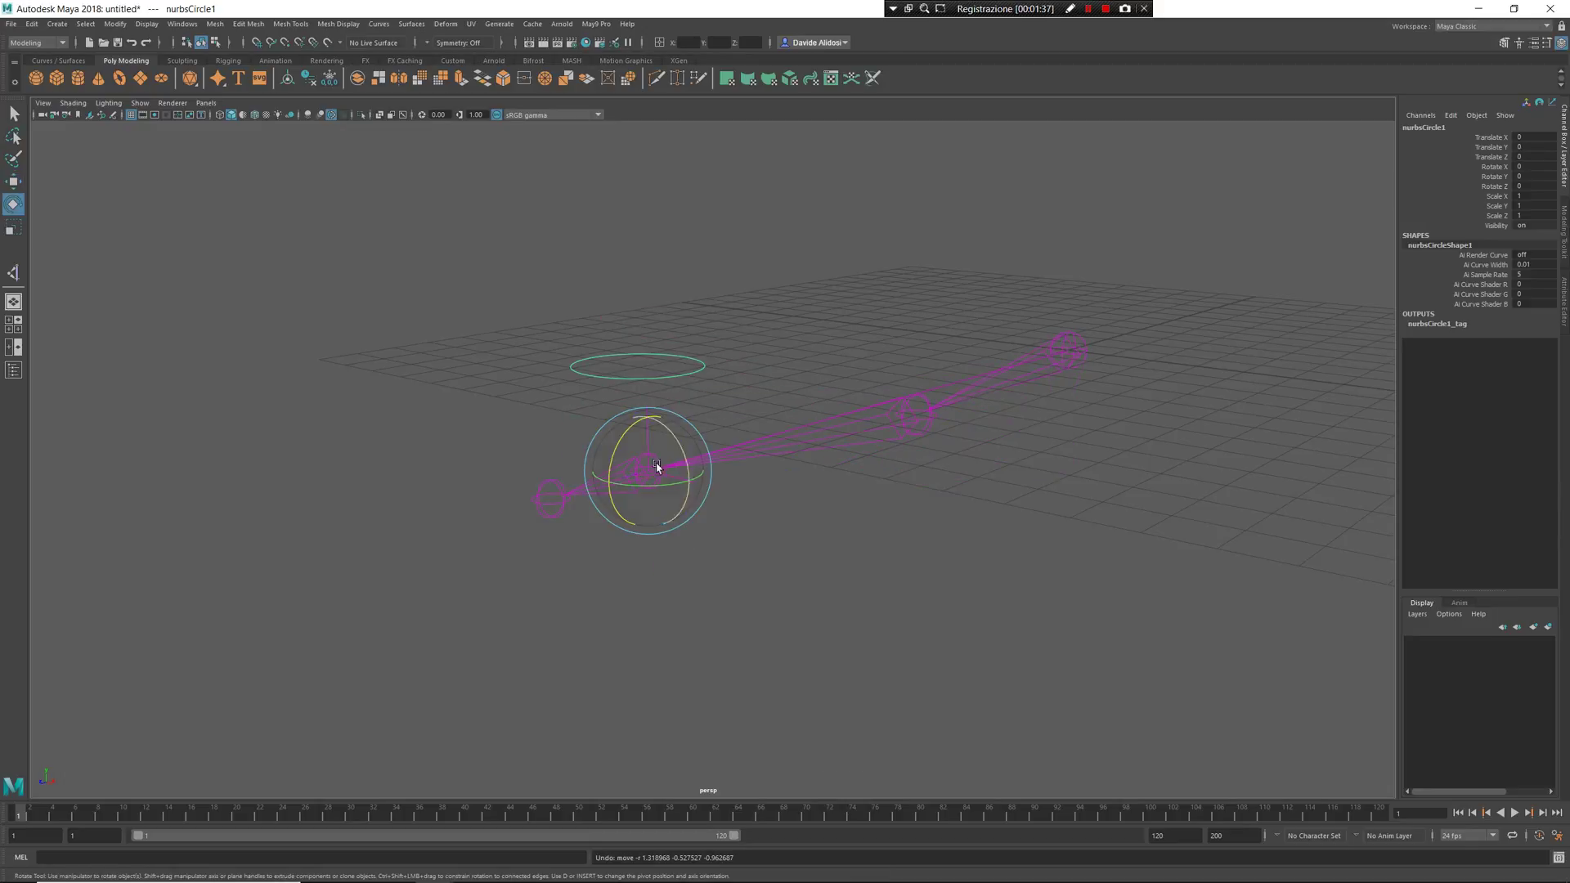
mouse_move(646, 466)
mouse_down()
mouse_move(637, 449)
mouse_move(672, 471)
mouse_up()
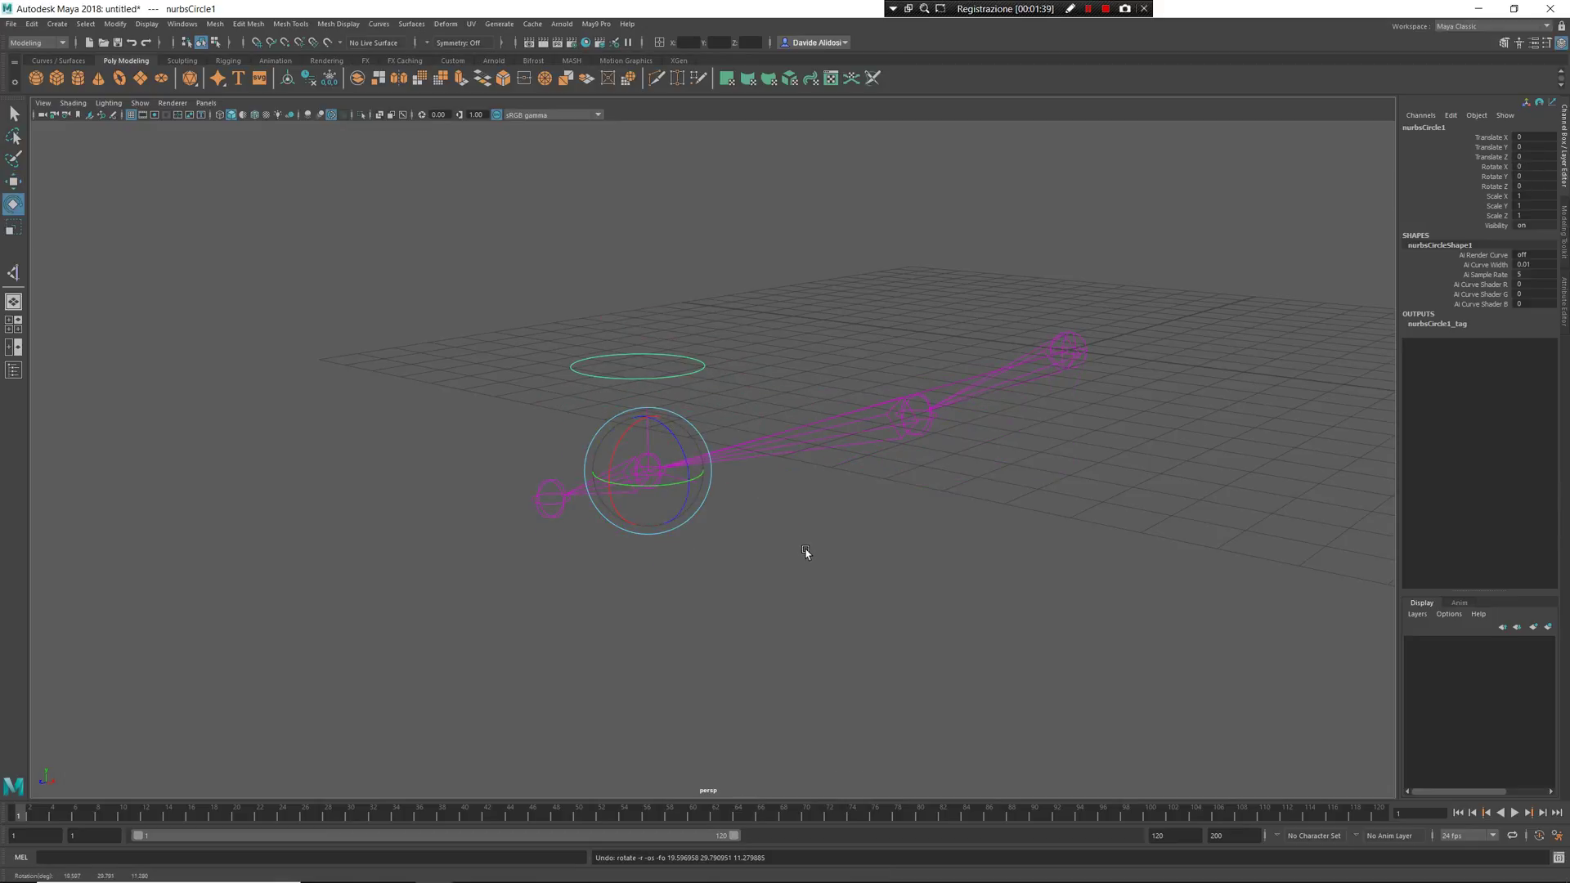
- Create a locator and place it beside the middle joint, at about 4.13 on X and 7.49 on Z
alt+drag(900, 536, 932, 441)
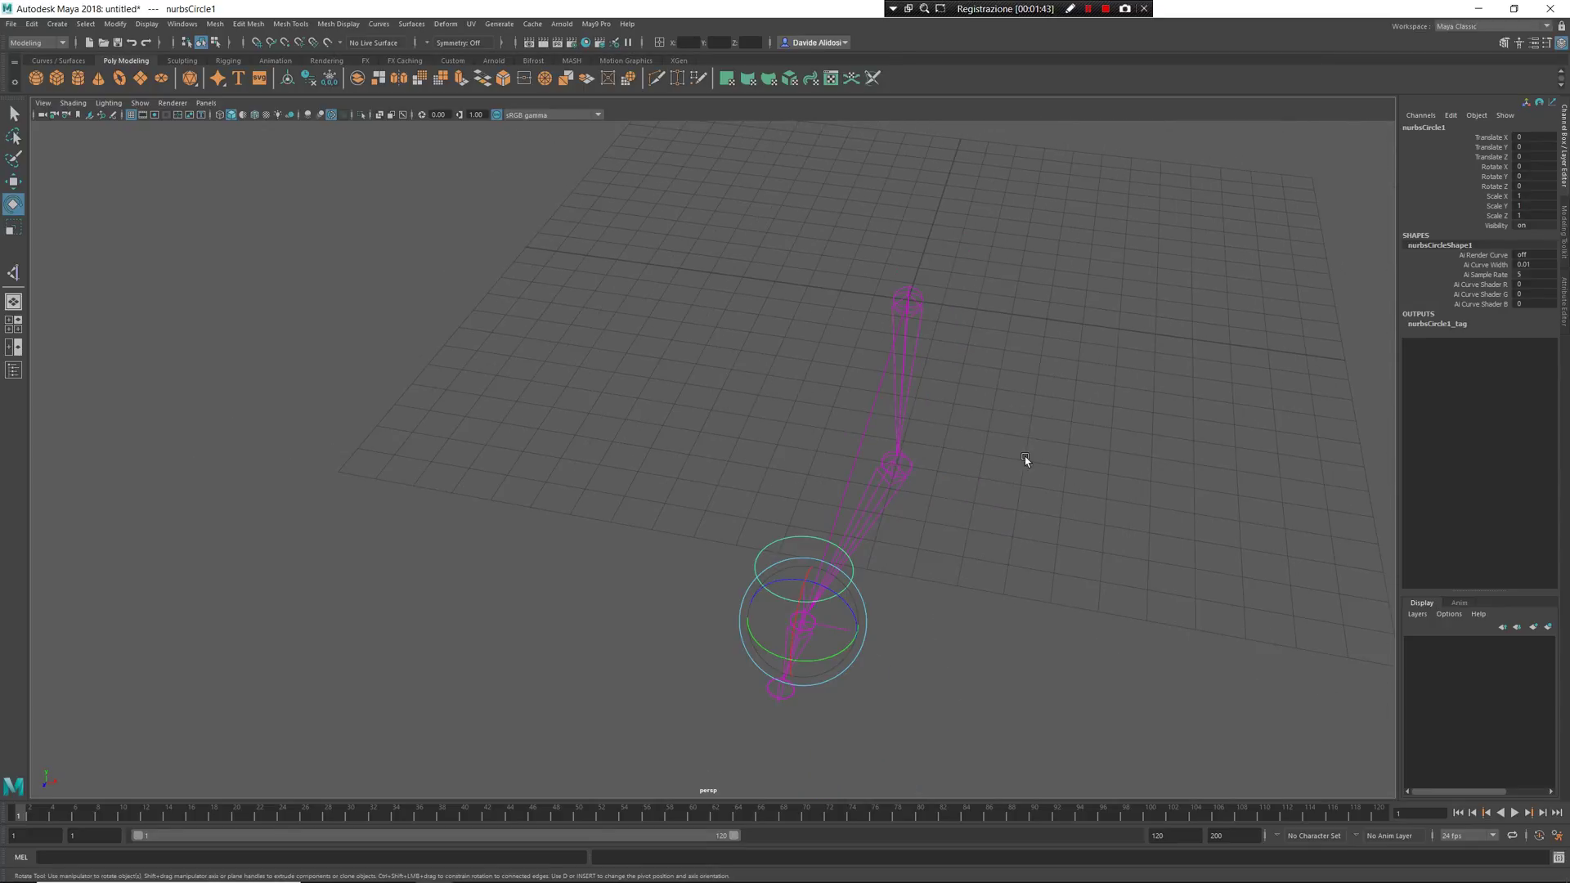
alt+drag(980, 486, 991, 554)
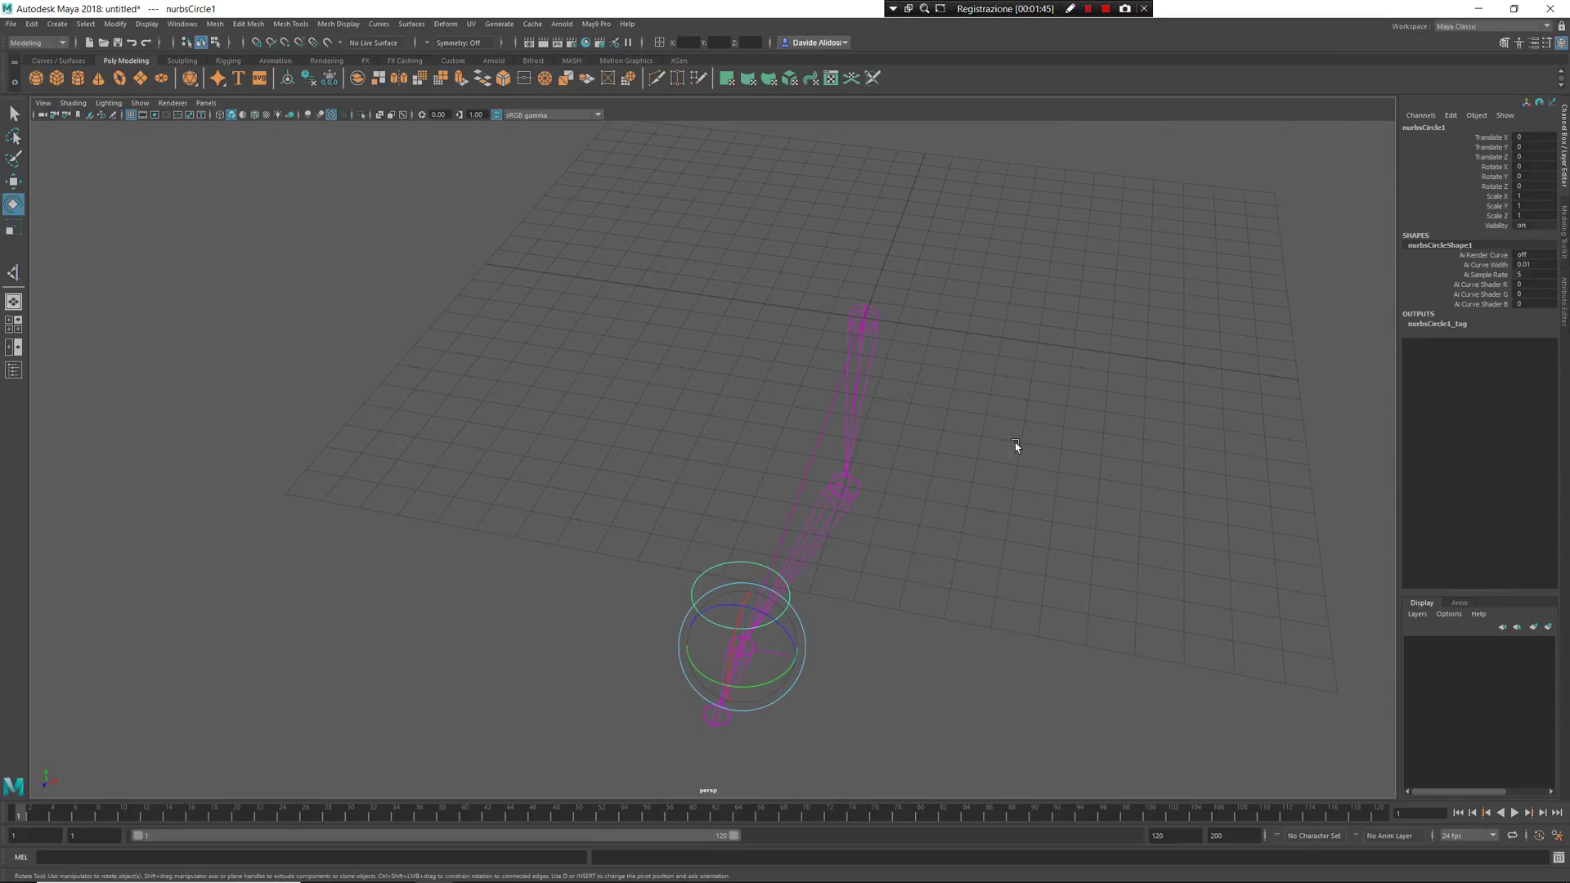
key(space)
drag(1024, 425, 1389, 288)
key(w)
drag(897, 346, 1009, 526)
mouse_move(848, 469)
alt+mouse_down()
mouse_move(854, 448)
mouse_move(873, 455)
alt+mouse_up()
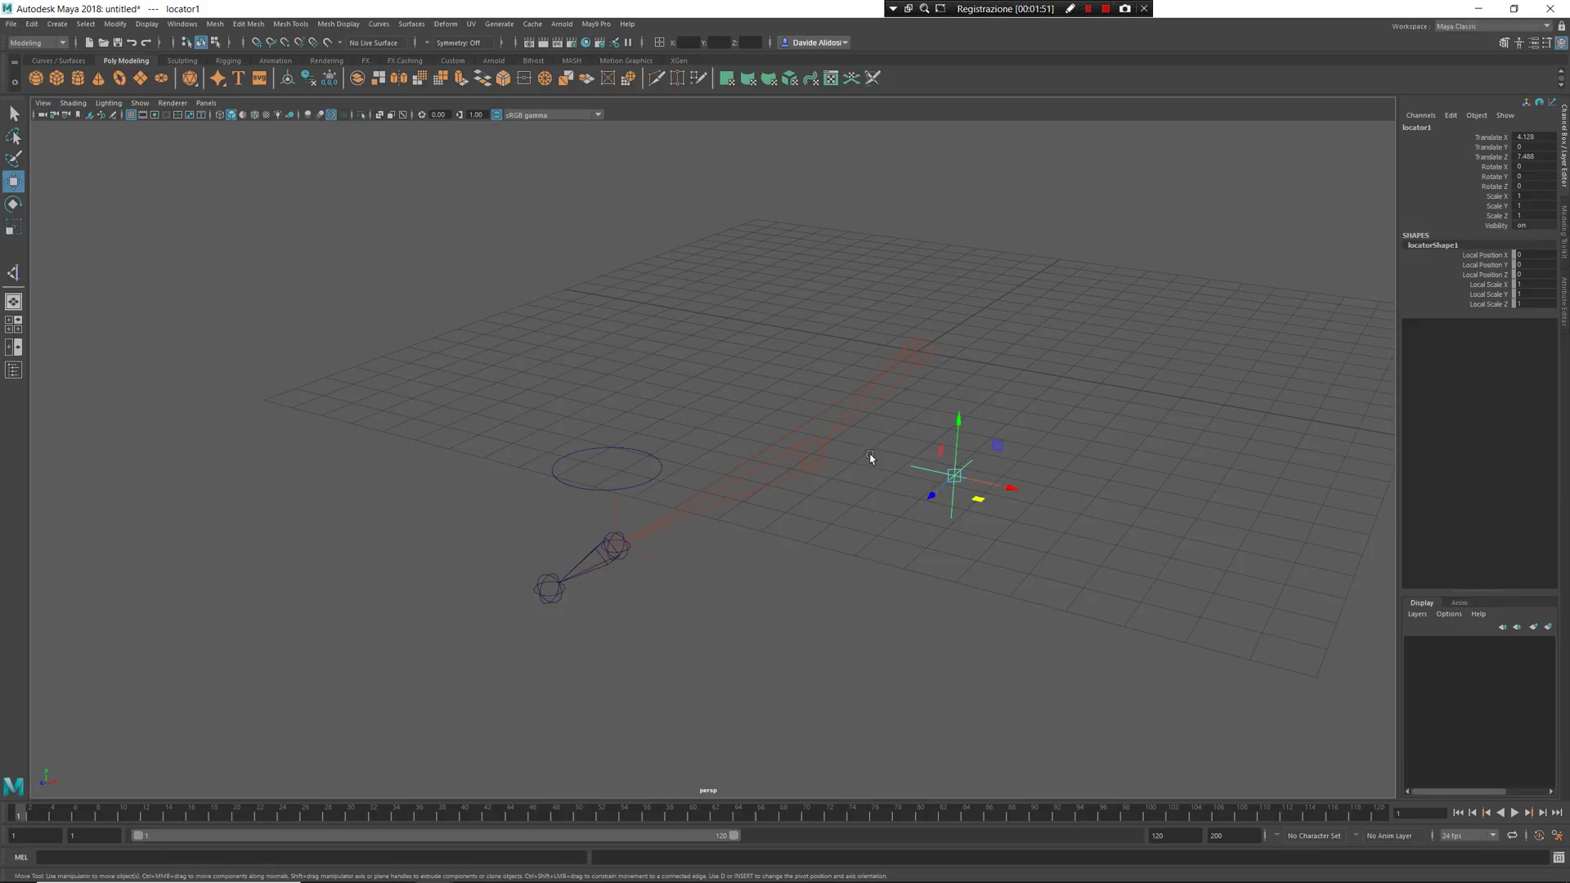
- Make the locator the IK handle's pole vector with Controller Pole Vector
click(1038, 448)
drag(1038, 448, 941, 520)
drag(651, 514, 596, 528)
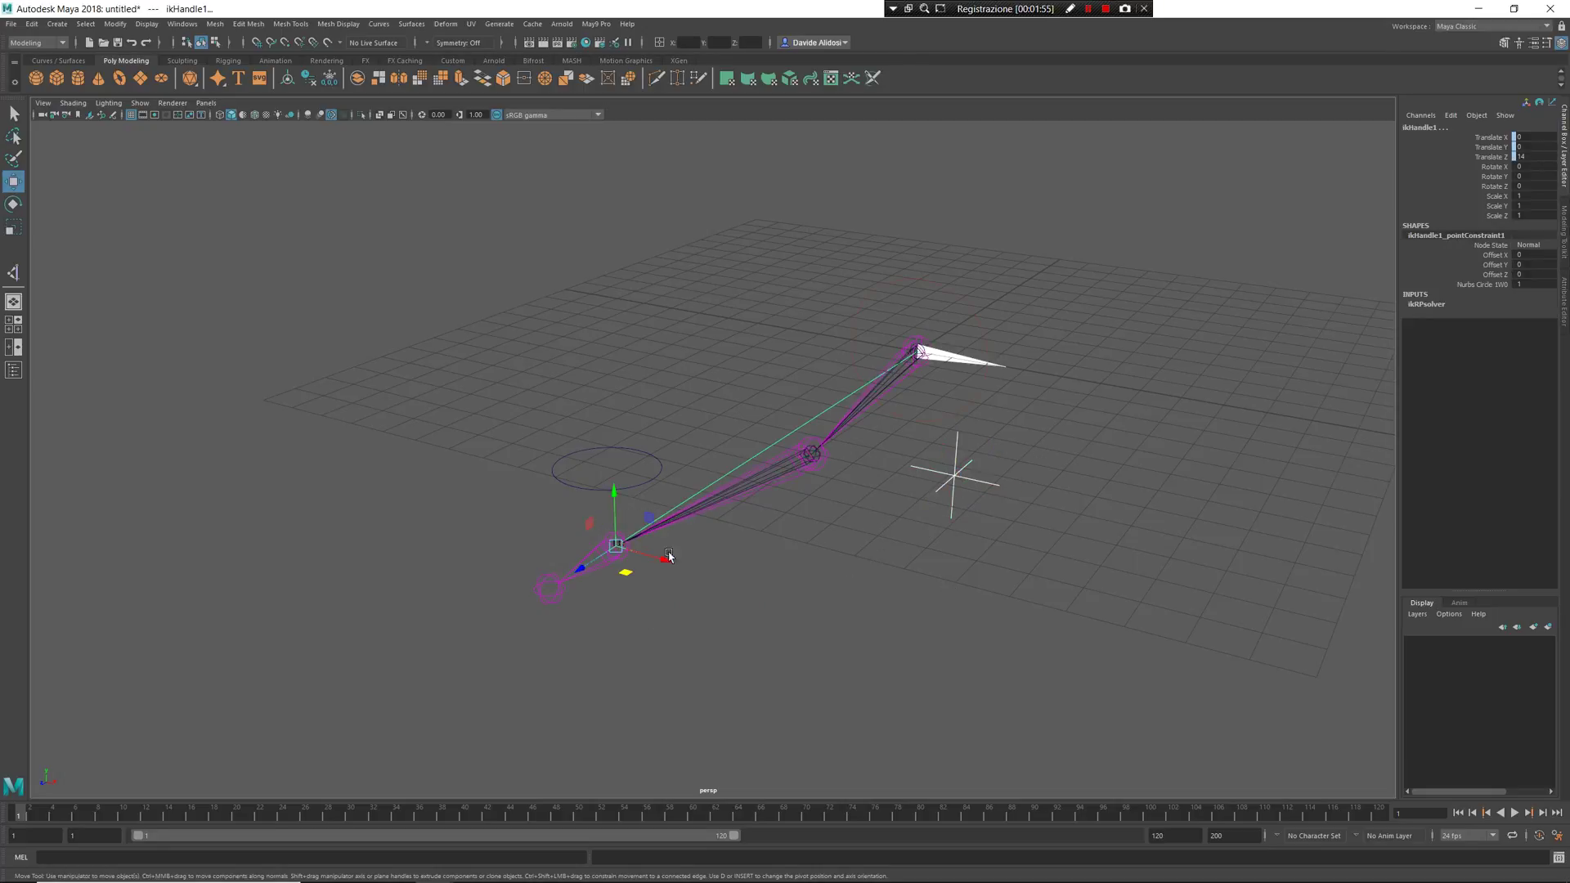
right_click(832, 576)
right_drag(833, 580, 990, 656)
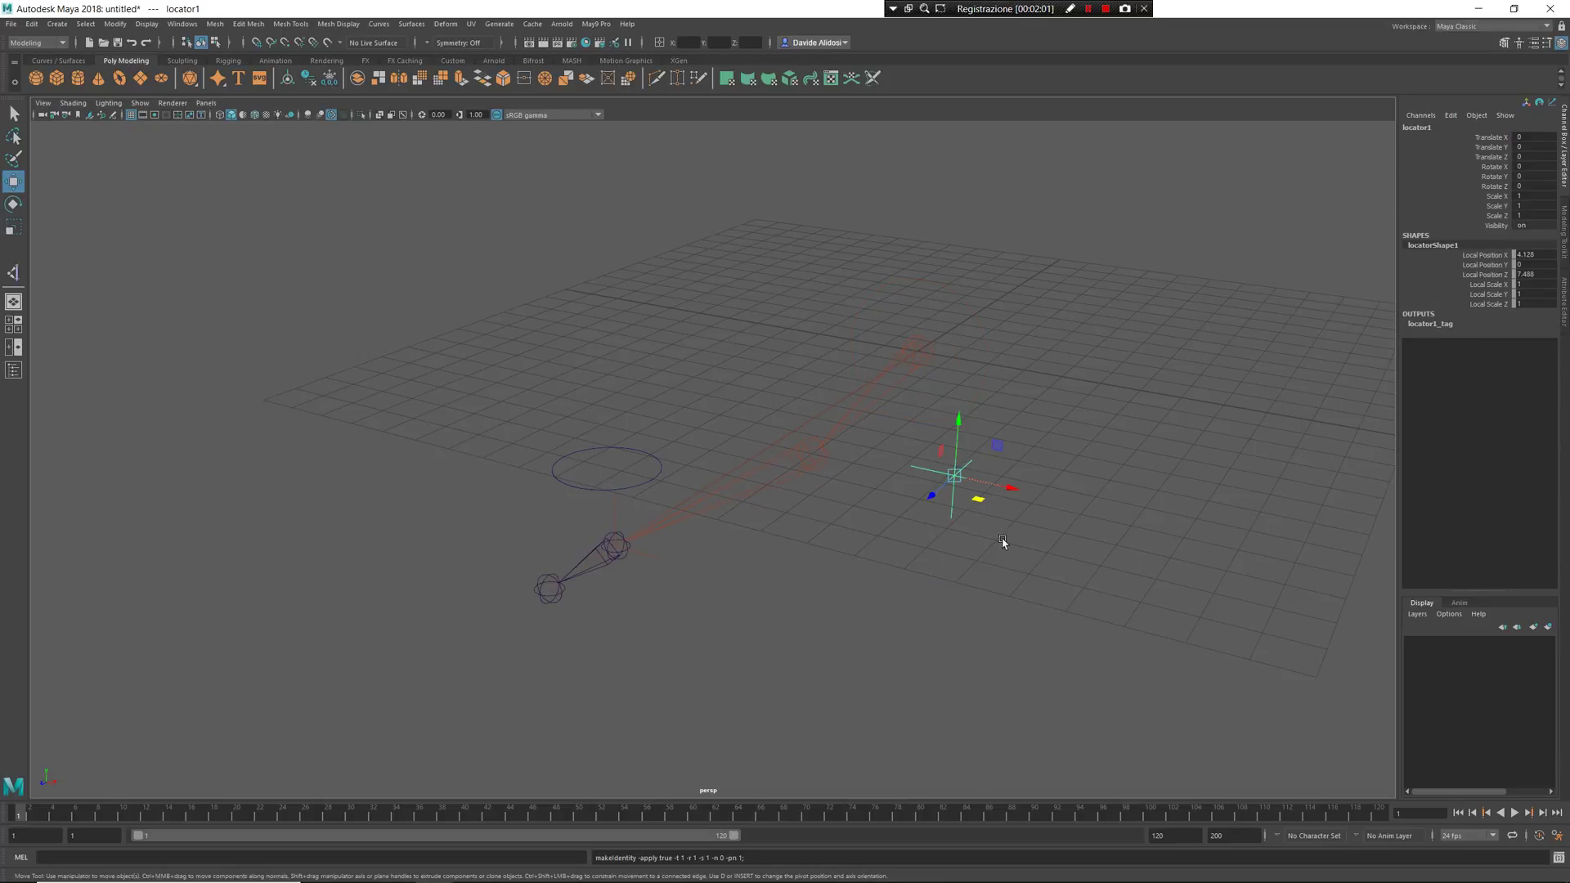
- Test-move the locator vertically to check the pole vector, and undo the move
drag(1021, 582, 940, 481)
drag(955, 419, 1007, 582)
key(ctrl+z)
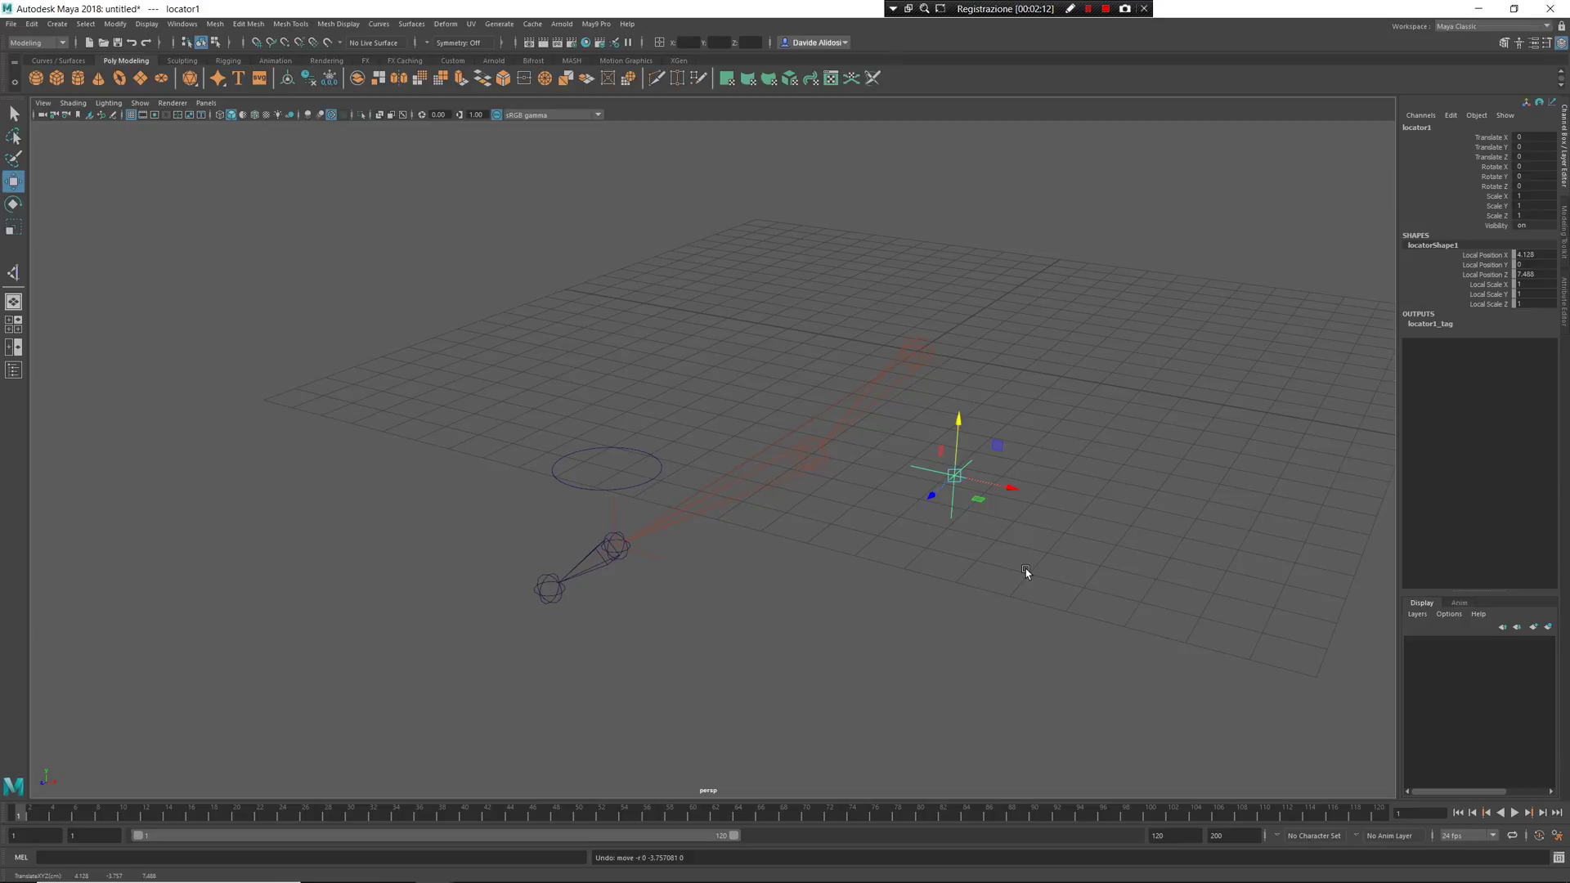
- Start a new empty scene without saving the joint chain scene
key(ctrl+n)
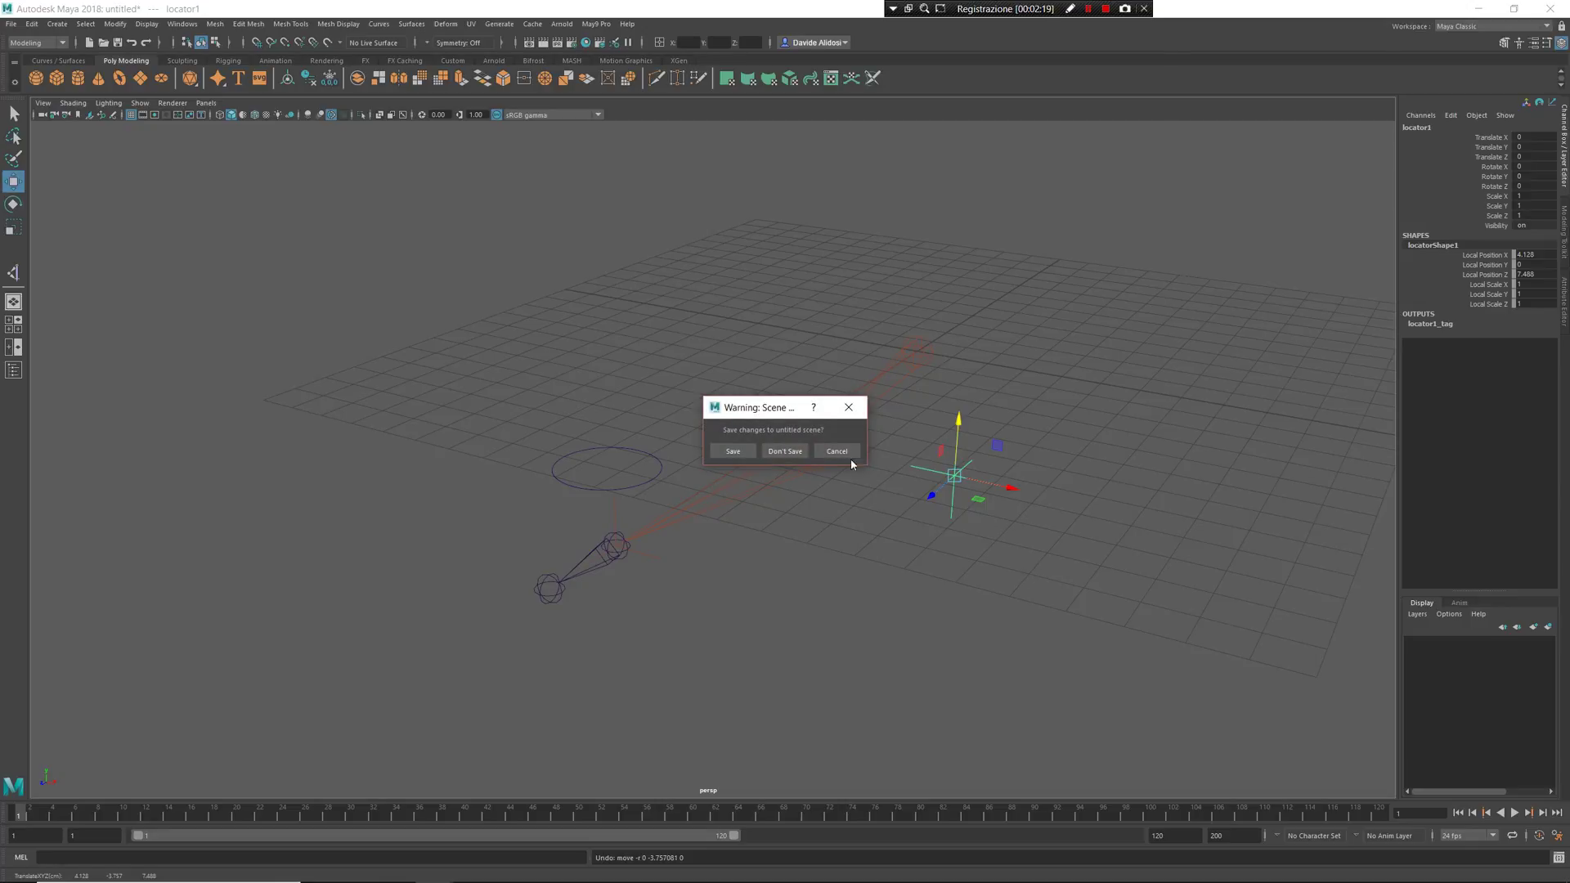
click(786, 452)
alt+drag(802, 497, 750, 387)
key(space)
click(734, 415)
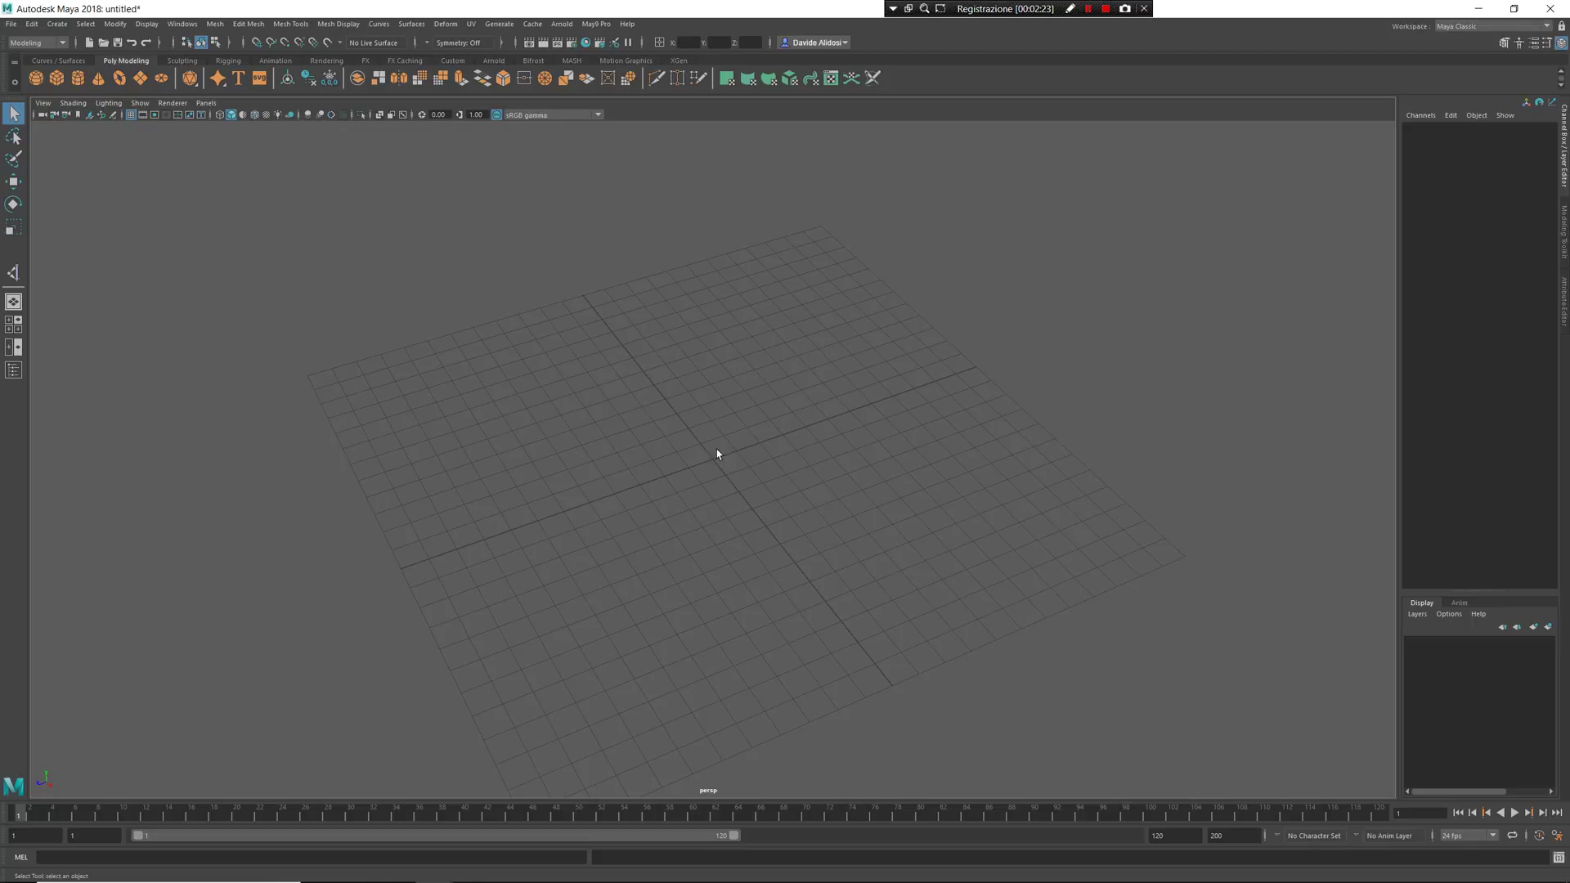
- Create a polygon cone at the origin
alt+drag(731, 439, 747, 437)
right_drag(775, 368, 640, 459)
mouse_move(781, 494)
alt+right_down()
mouse_move(756, 494)
mouse_move(773, 474)
alt+right_up()
alt+middle_drag(754, 447, 721, 416)
right_drag(712, 374, 716, 378)
click(98, 79)
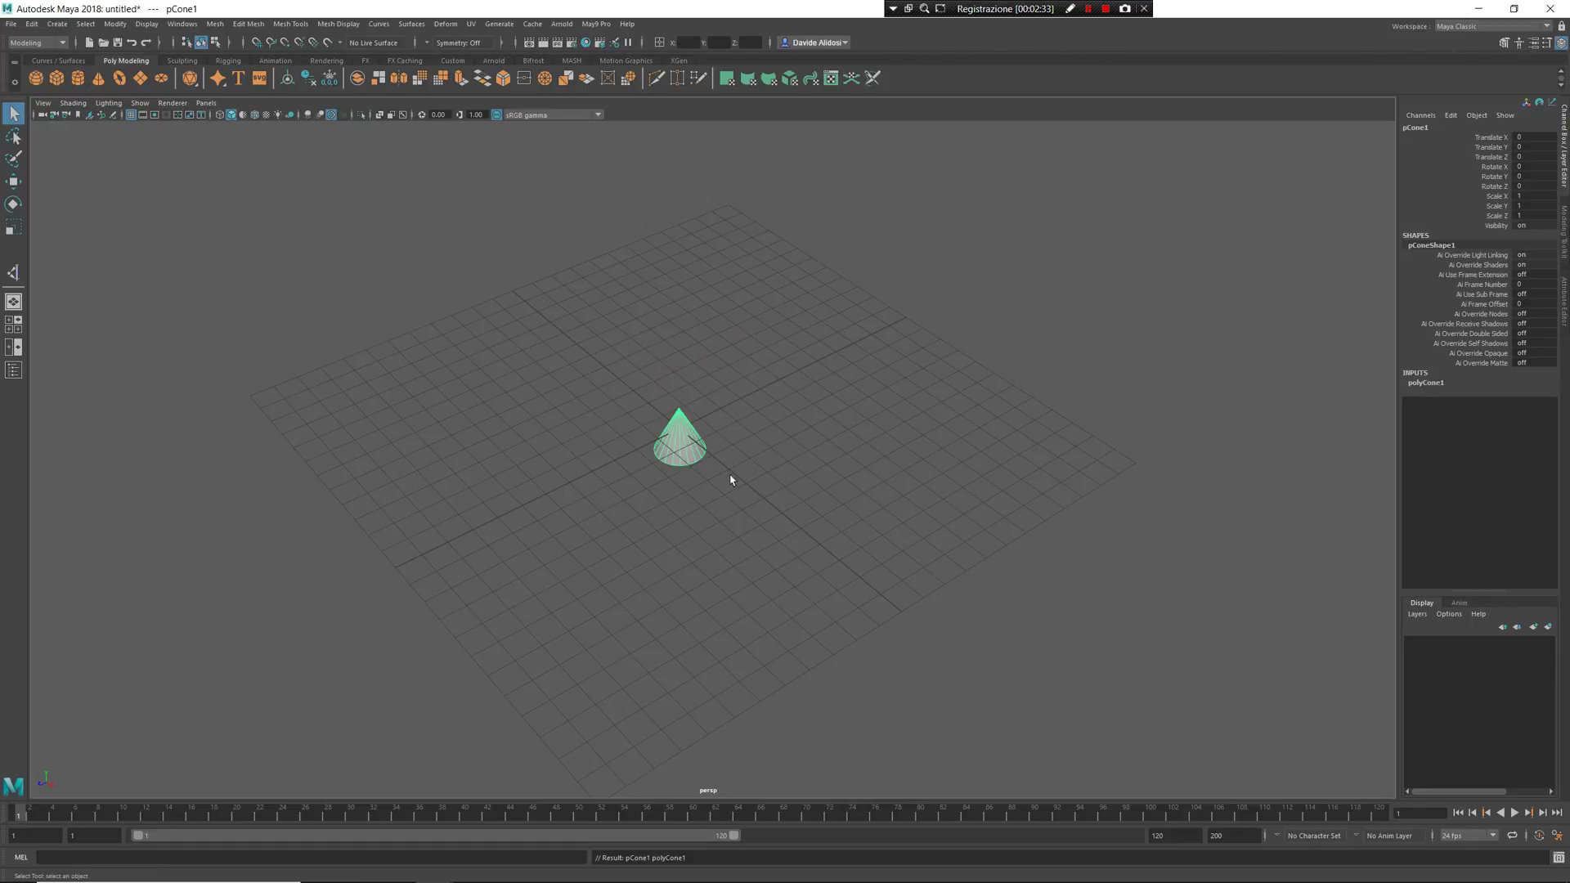
- Move the cone to about -6.03 on X and rotate it about 86 degrees around X
key(w)
drag(711, 456, 611, 358)
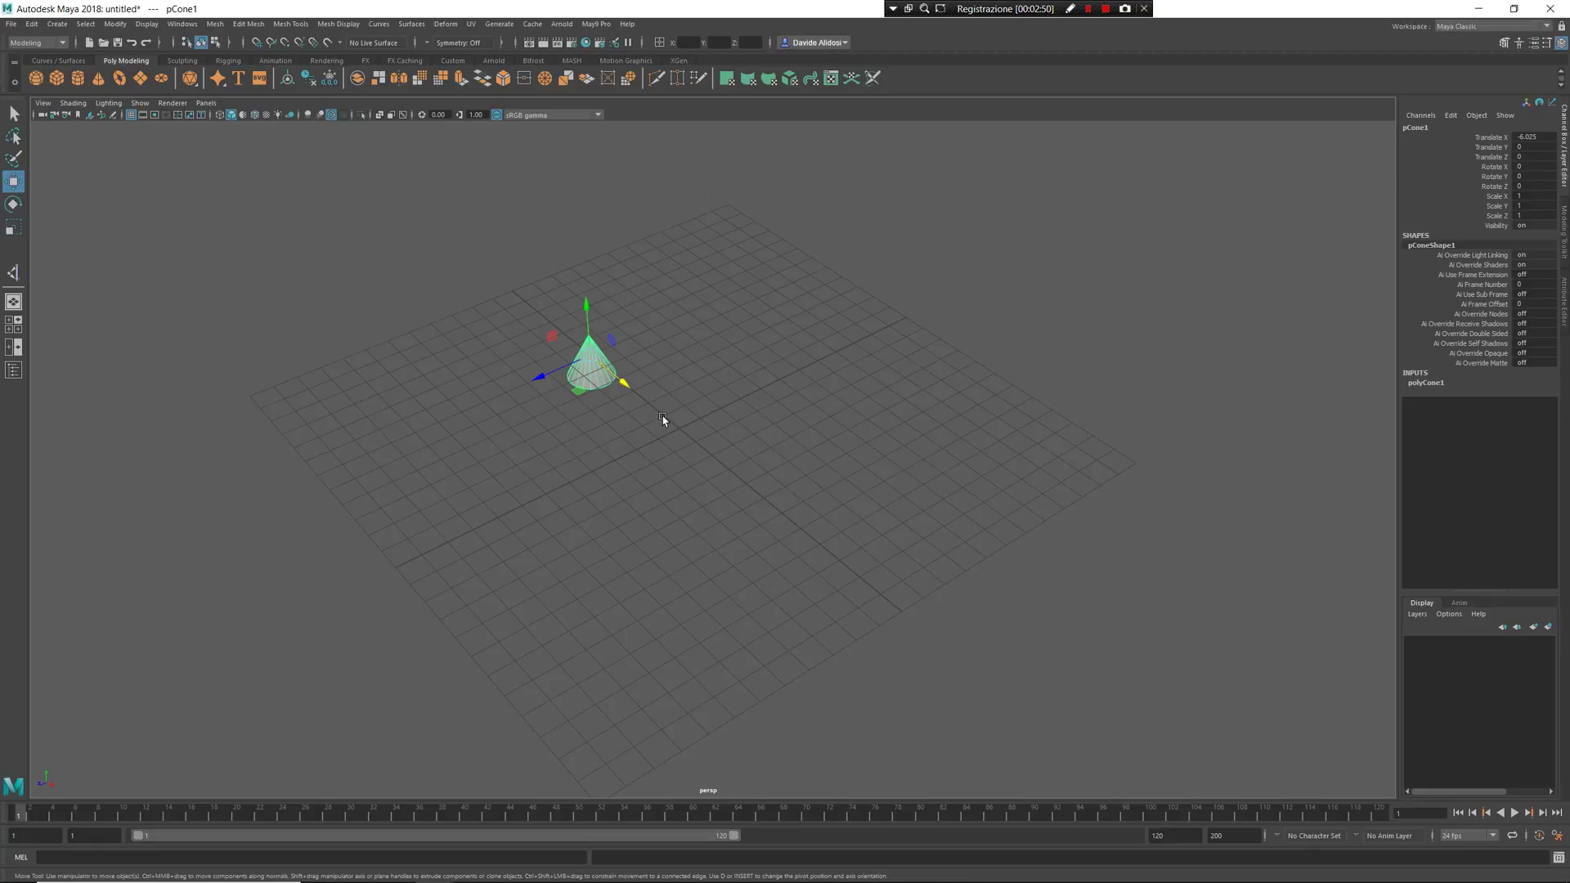
key(e)
drag(567, 316, 479, 417)
- Duplicate the tilted cone and move the copy along X to about 4.57
key(ctrl+d)
key(w)
drag(656, 393, 807, 517)
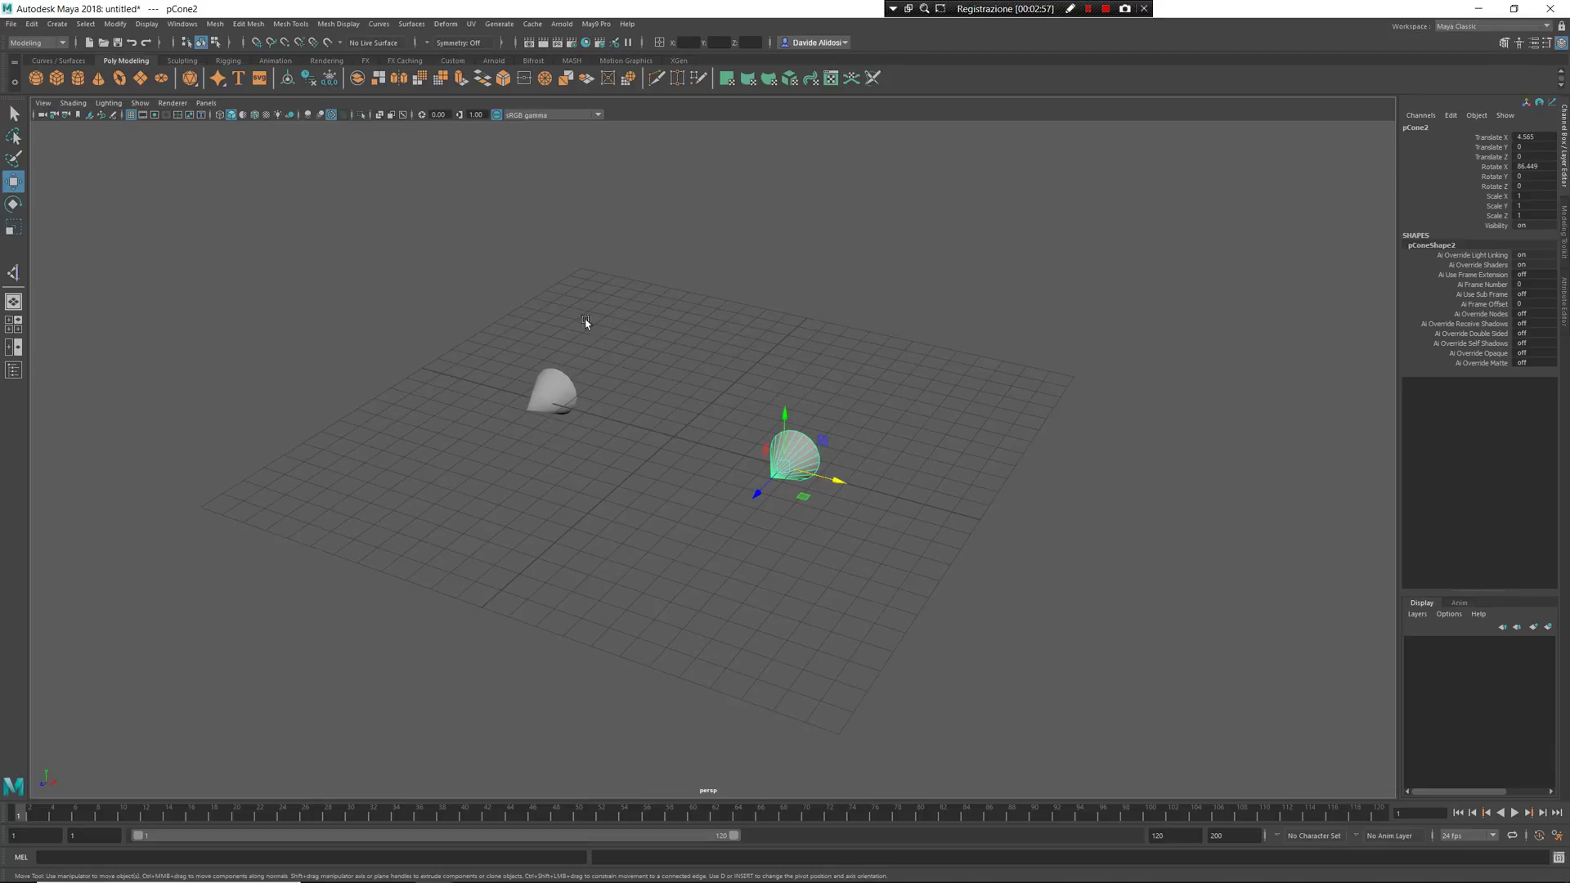
- Freeze the transformations of both cones and delete their non-deformer history
drag(488, 337, 743, 558)
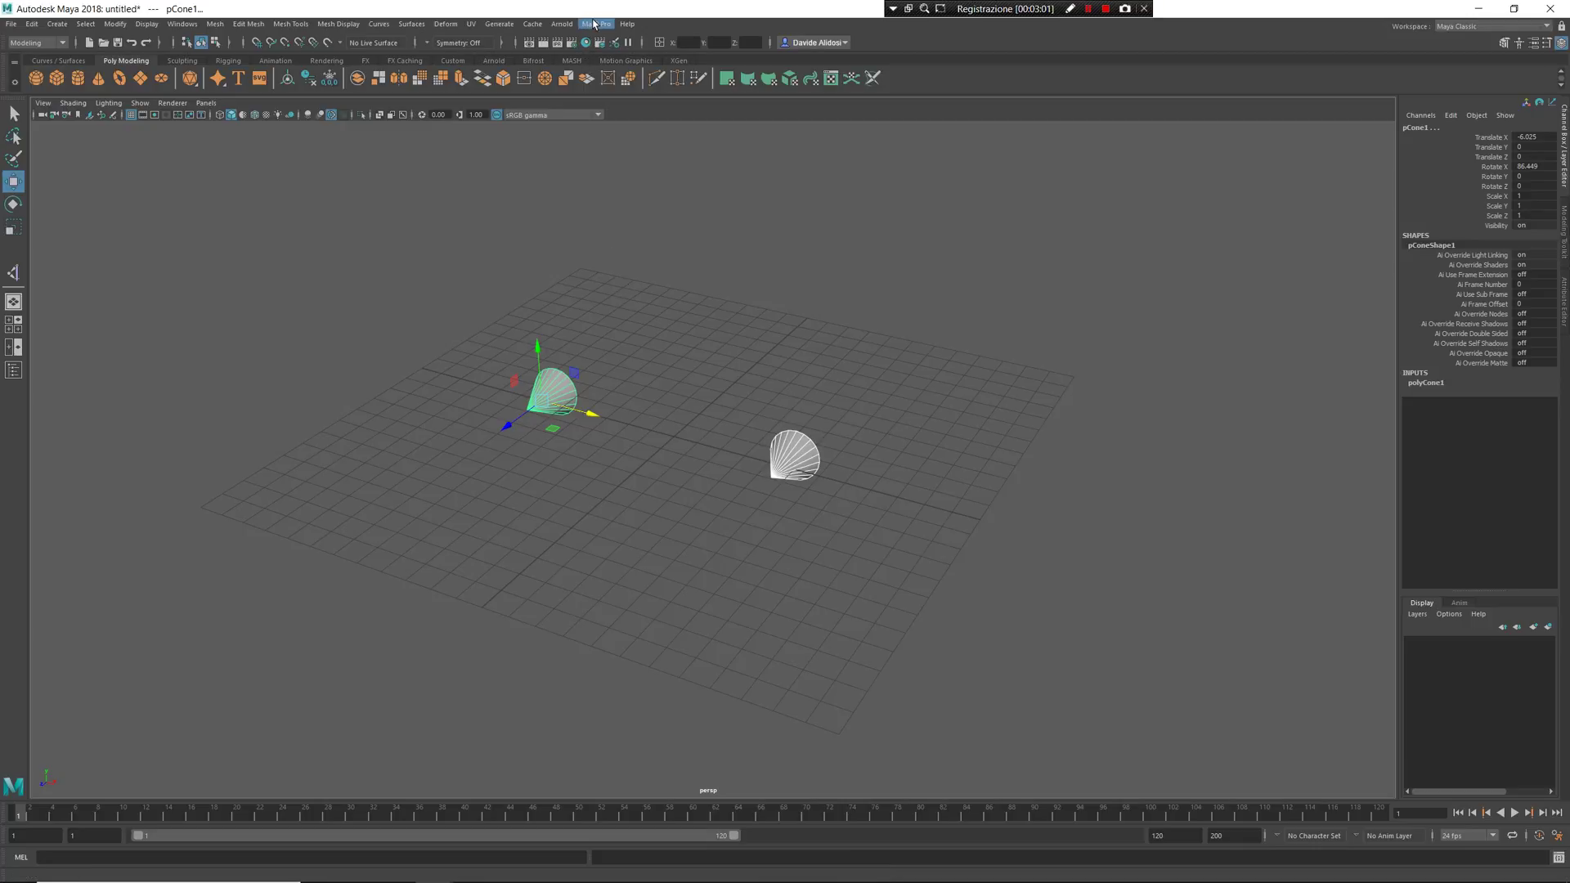
click(594, 24)
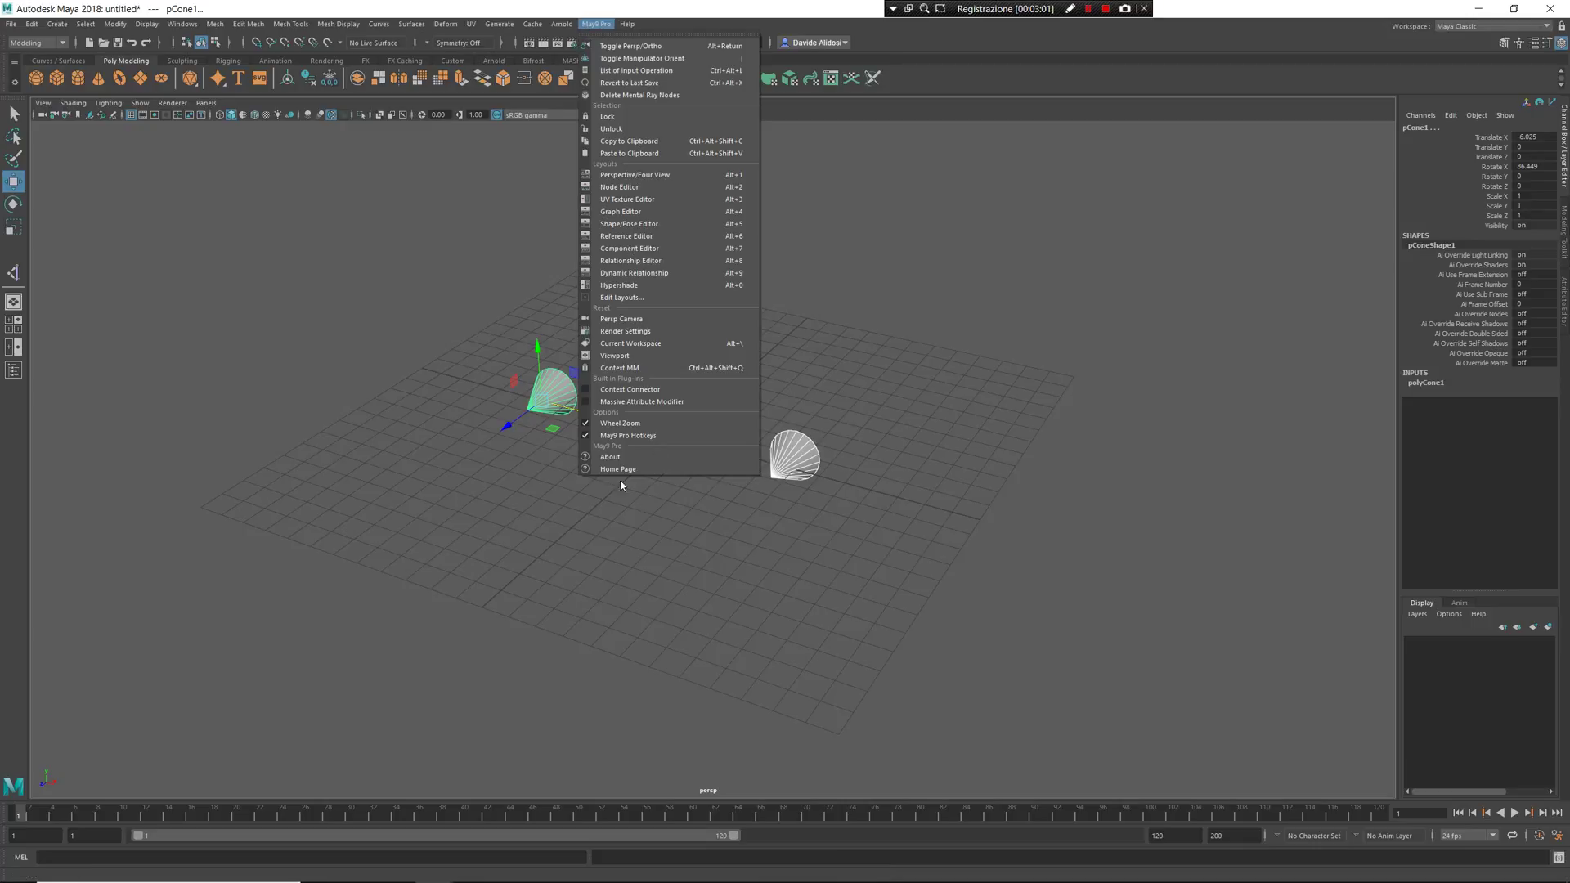
click(654, 438)
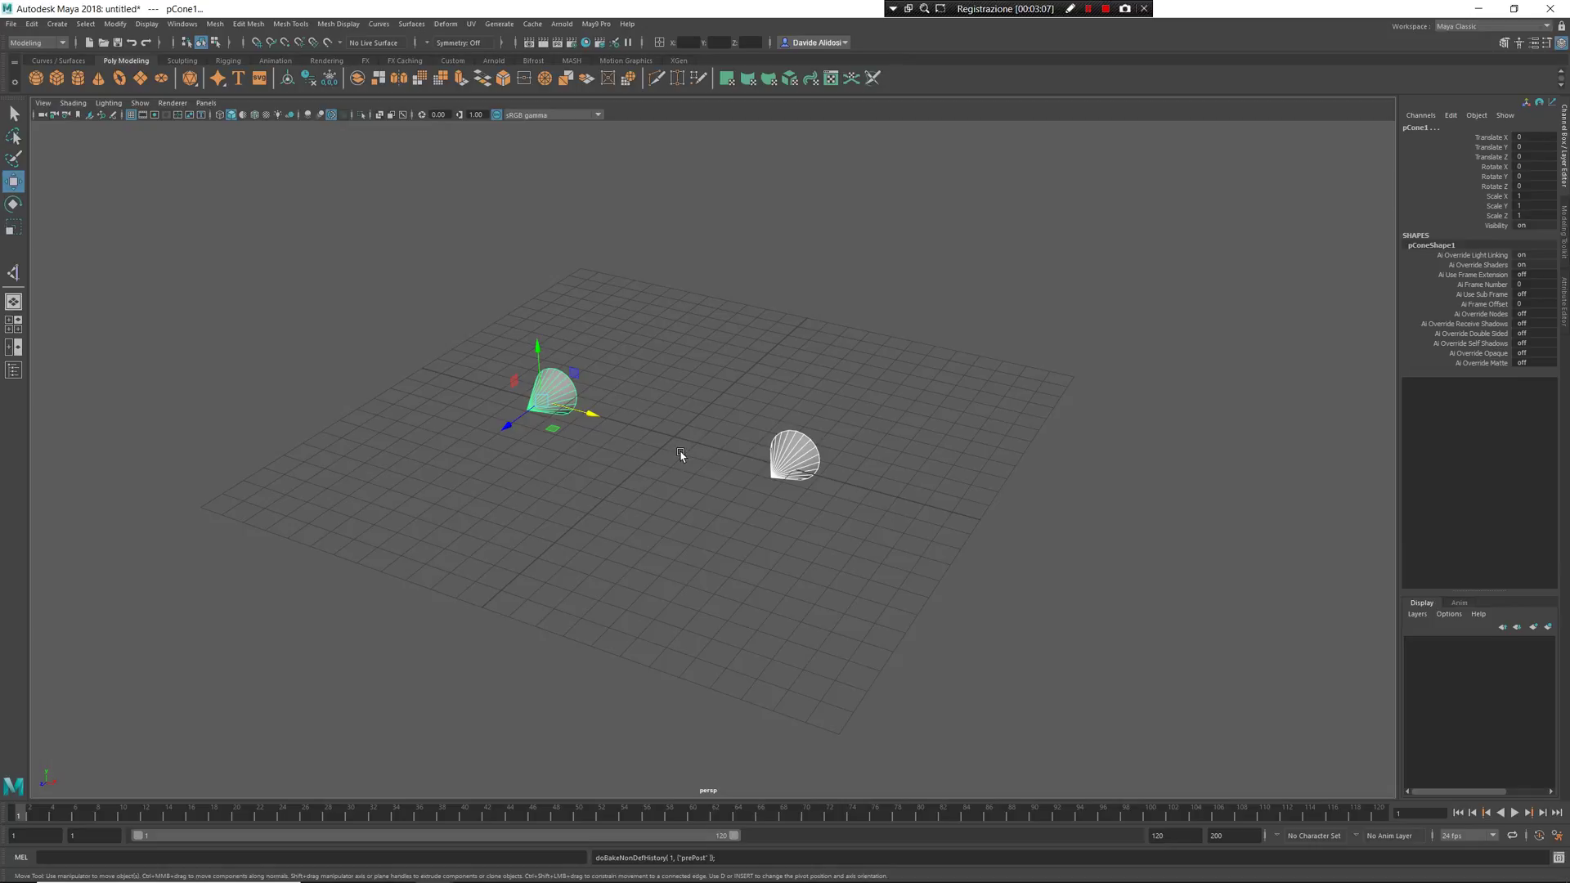
click(595, 24)
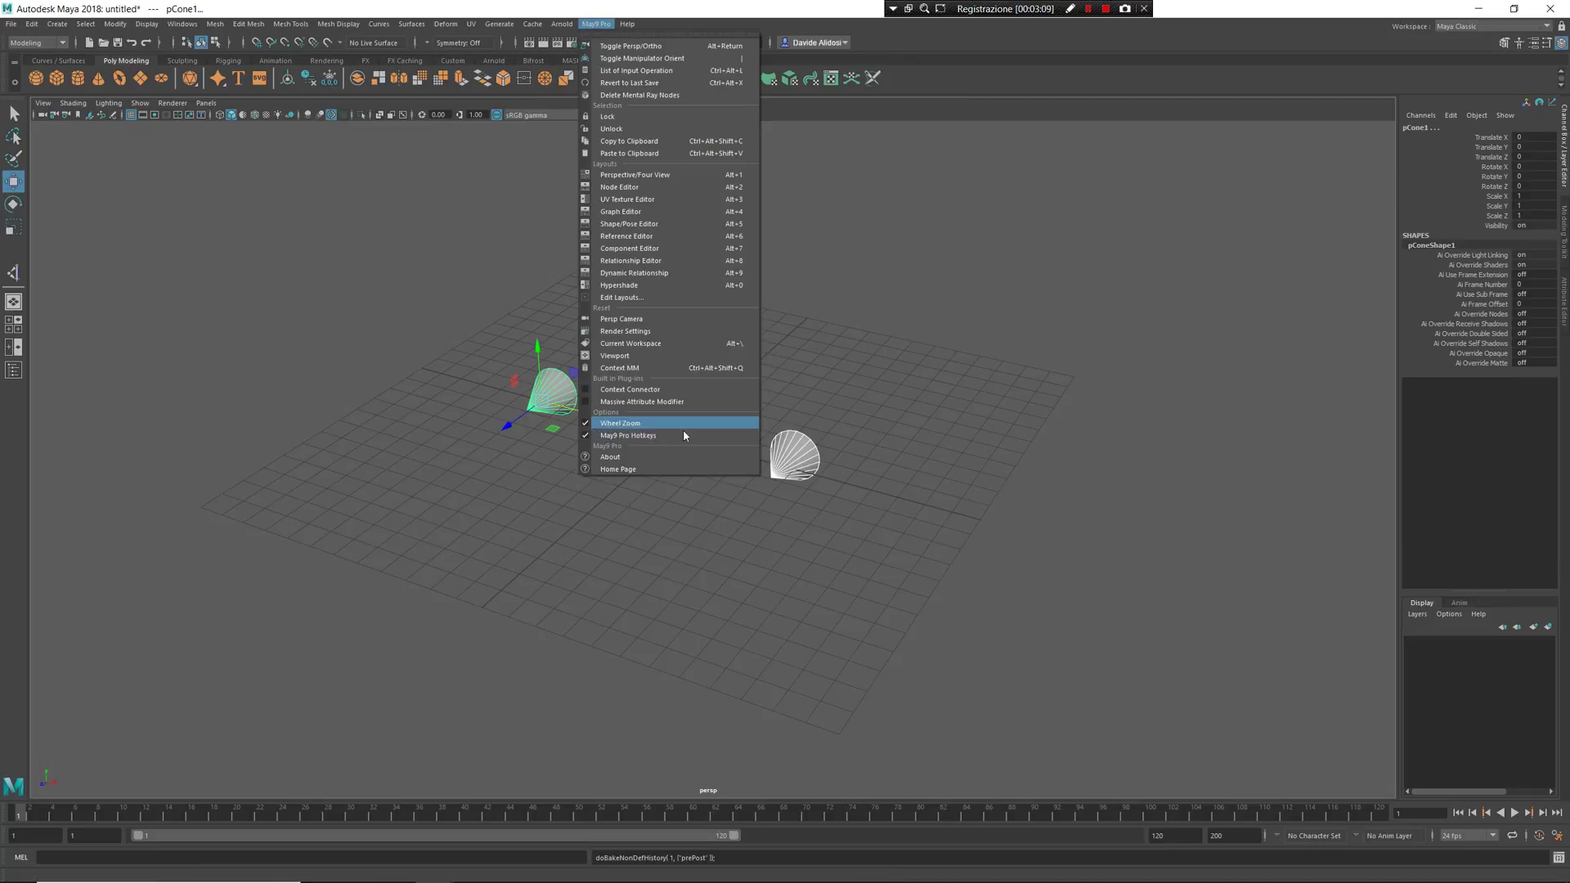
click(783, 613)
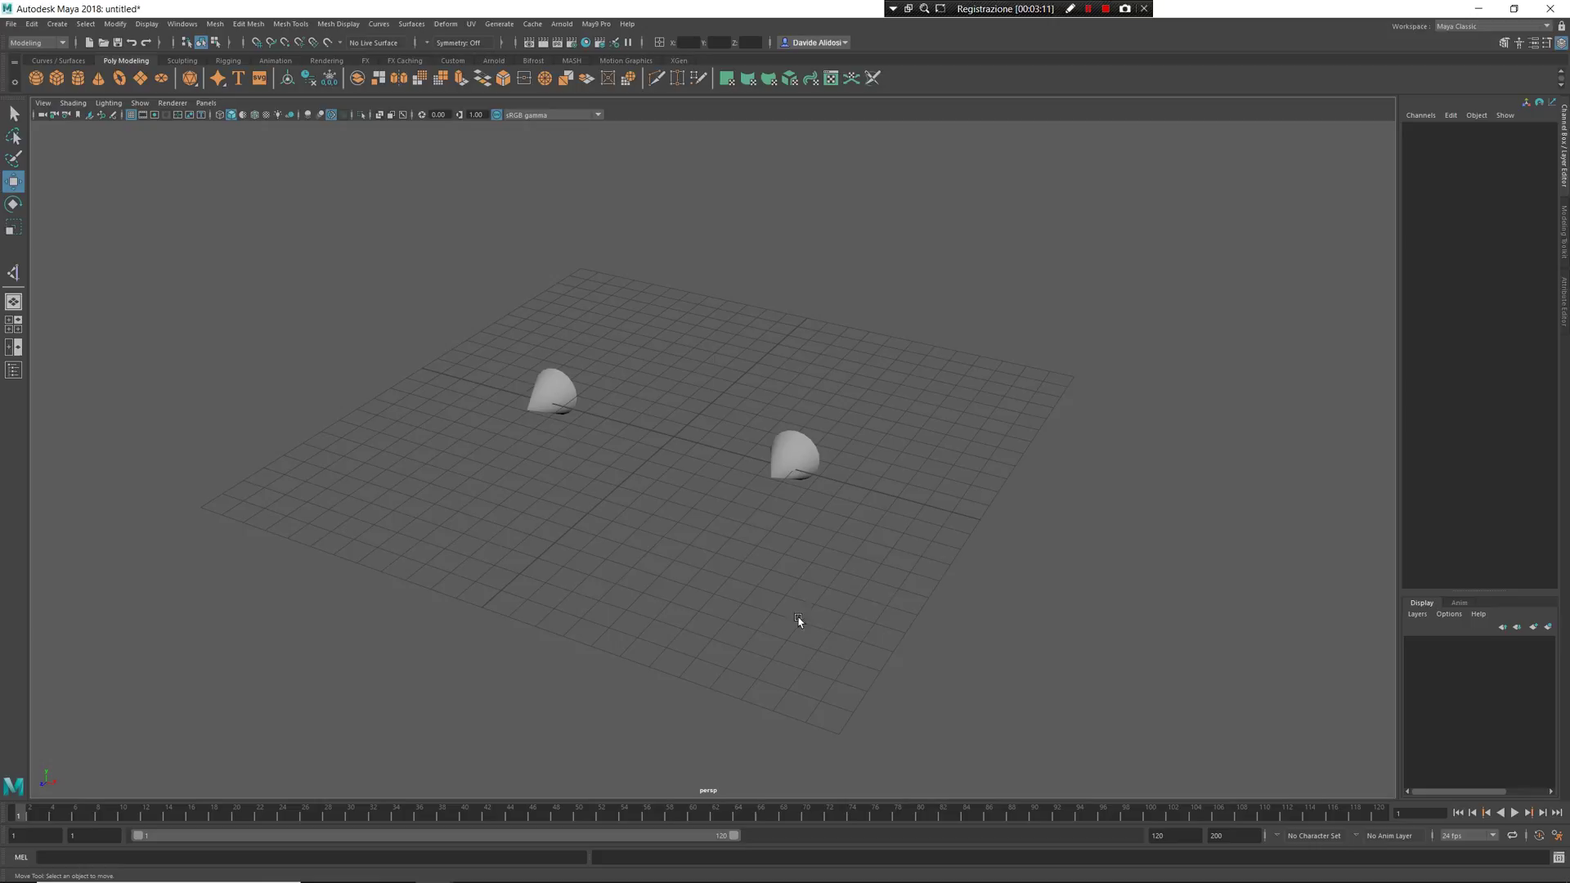
- Create a locator and move it along Z to about 13.75, in front of the two cones
drag(854, 550, 374, 312)
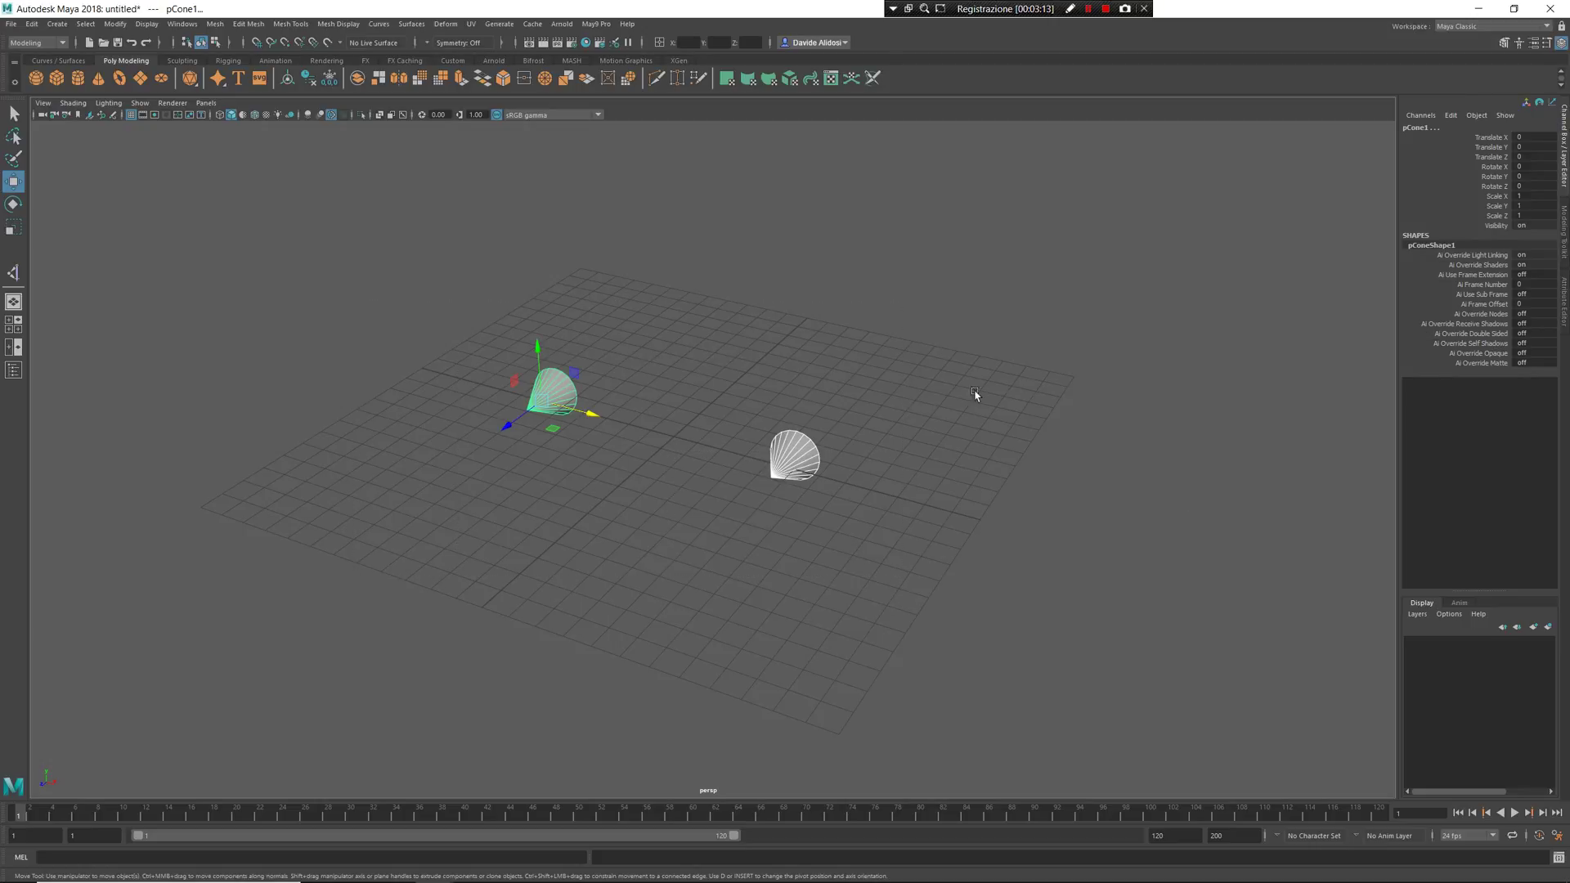
alt+drag(868, 355, 881, 369)
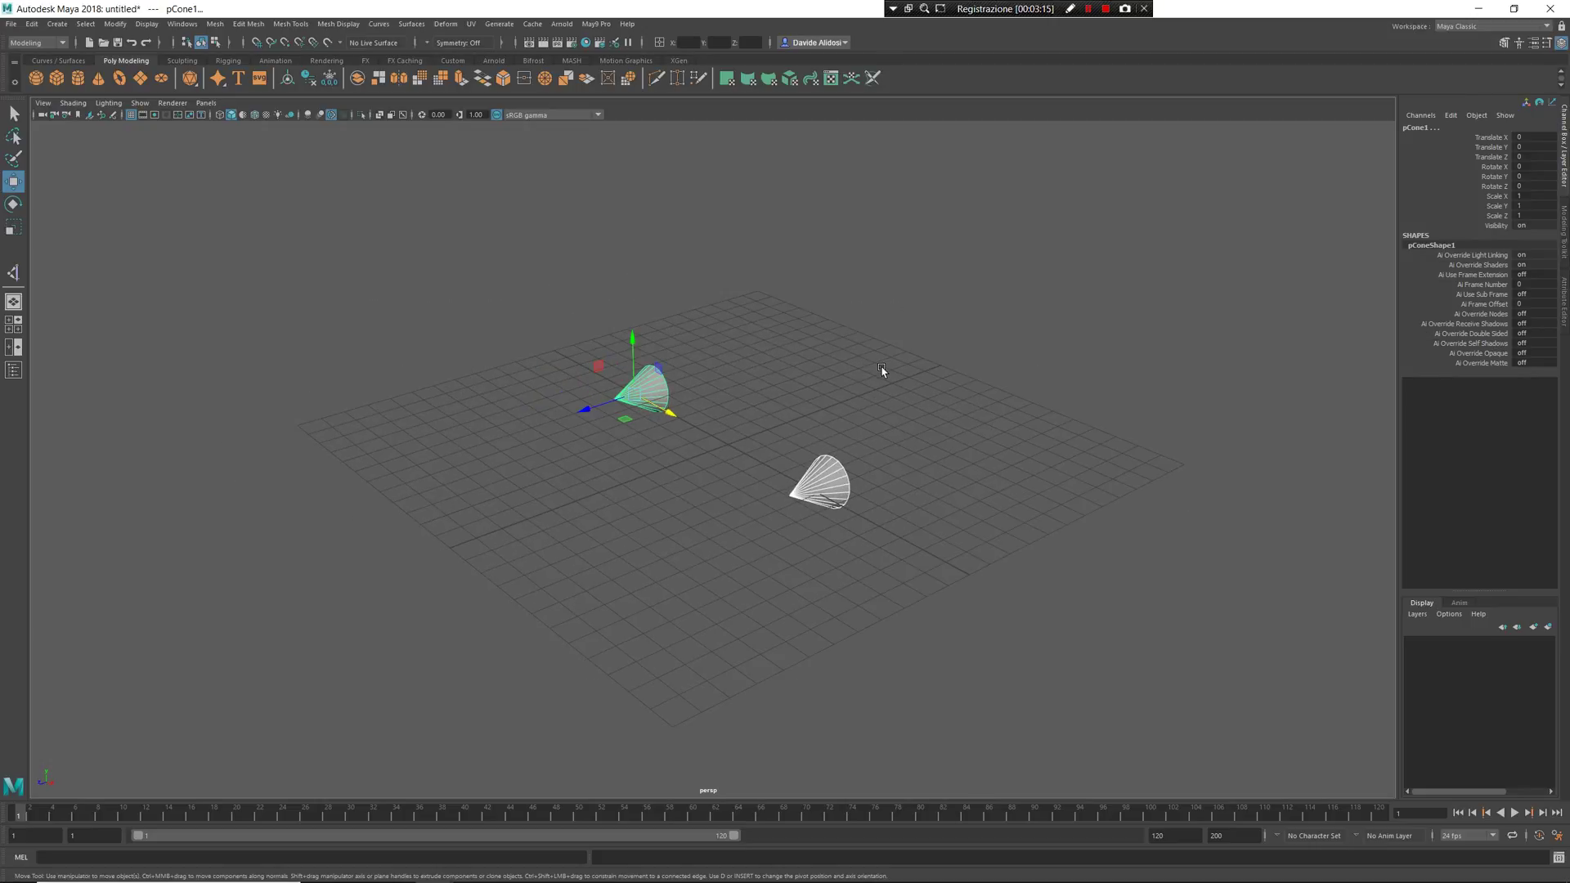
click(602, 577)
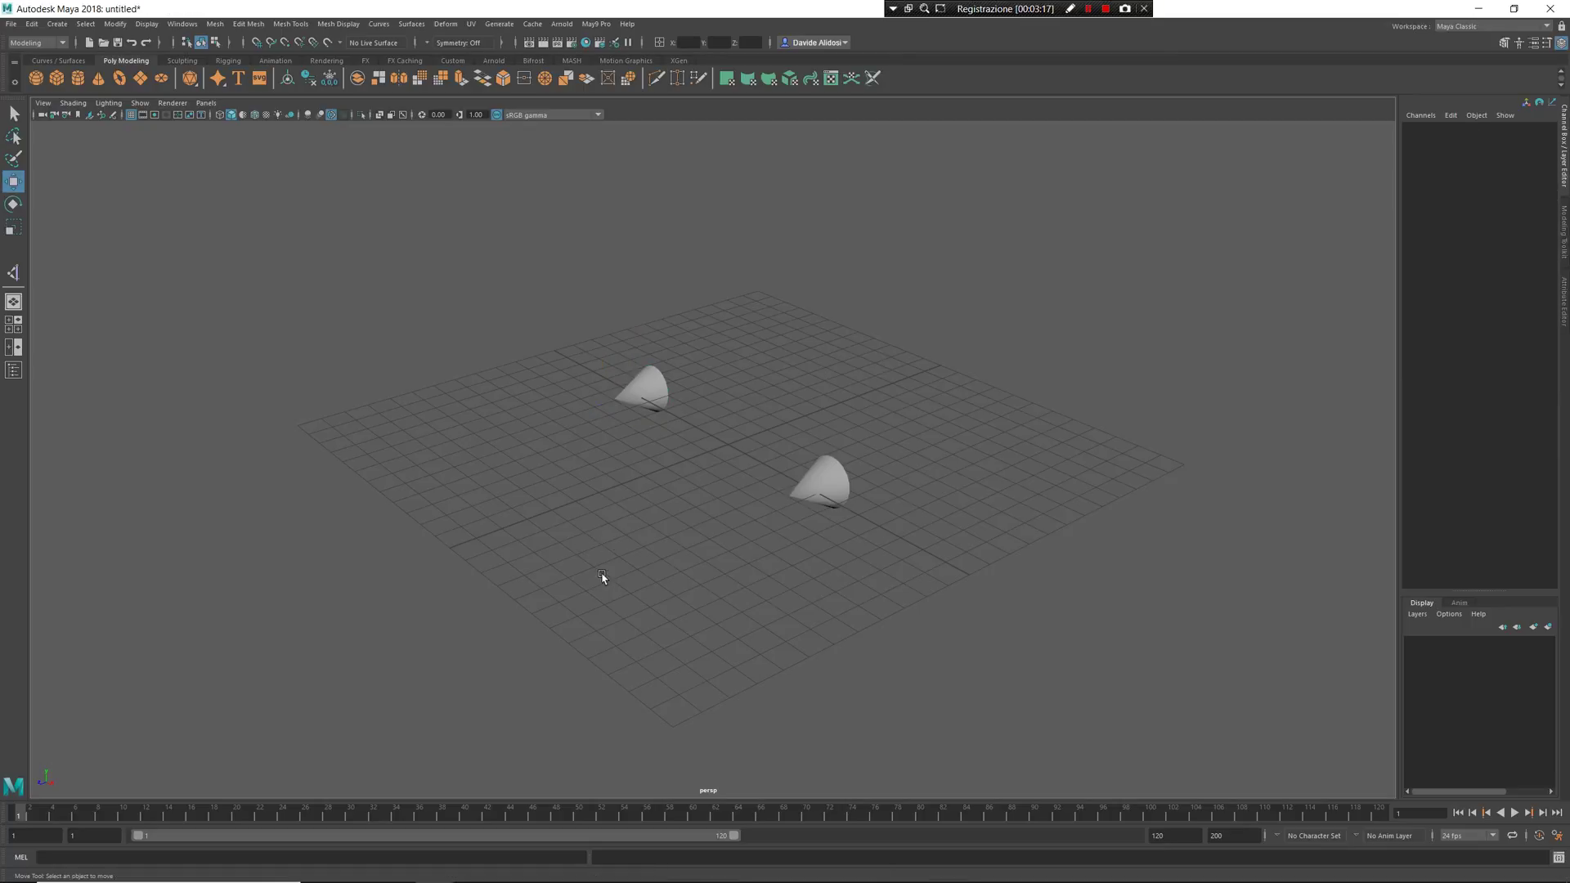
right_click(628, 513)
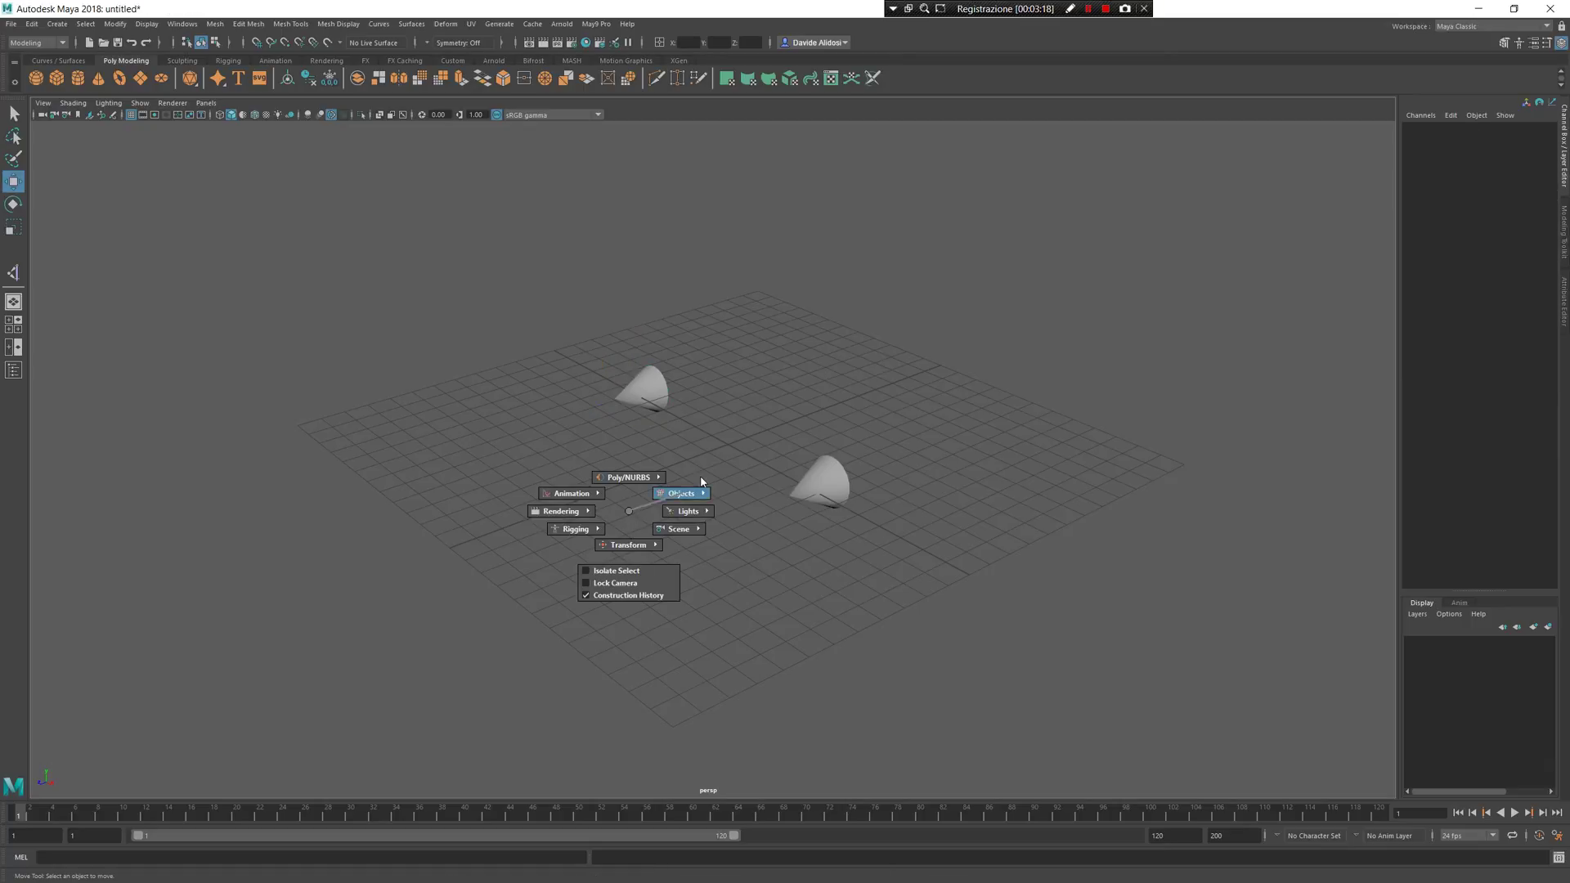
mouse_move(702, 483)
right_down()
mouse_move(740, 466)
mouse_move(730, 480)
right_up()
drag(700, 460, 304, 603)
- Apply Controller Aim to both cones, using the locator as their controller
shift+click(638, 379)
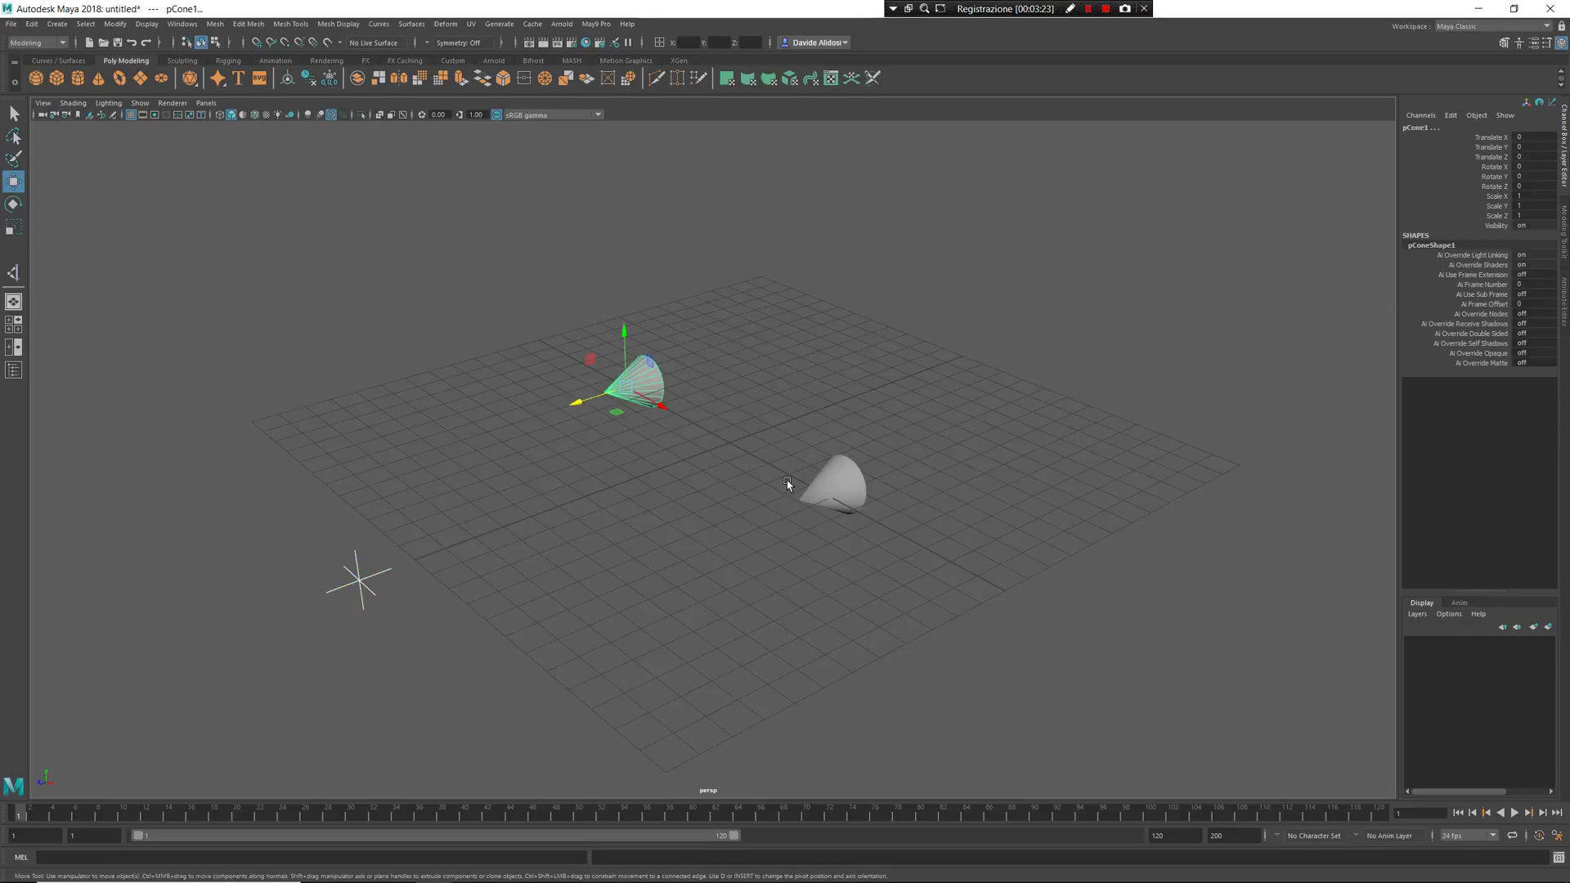
shift+click(828, 486)
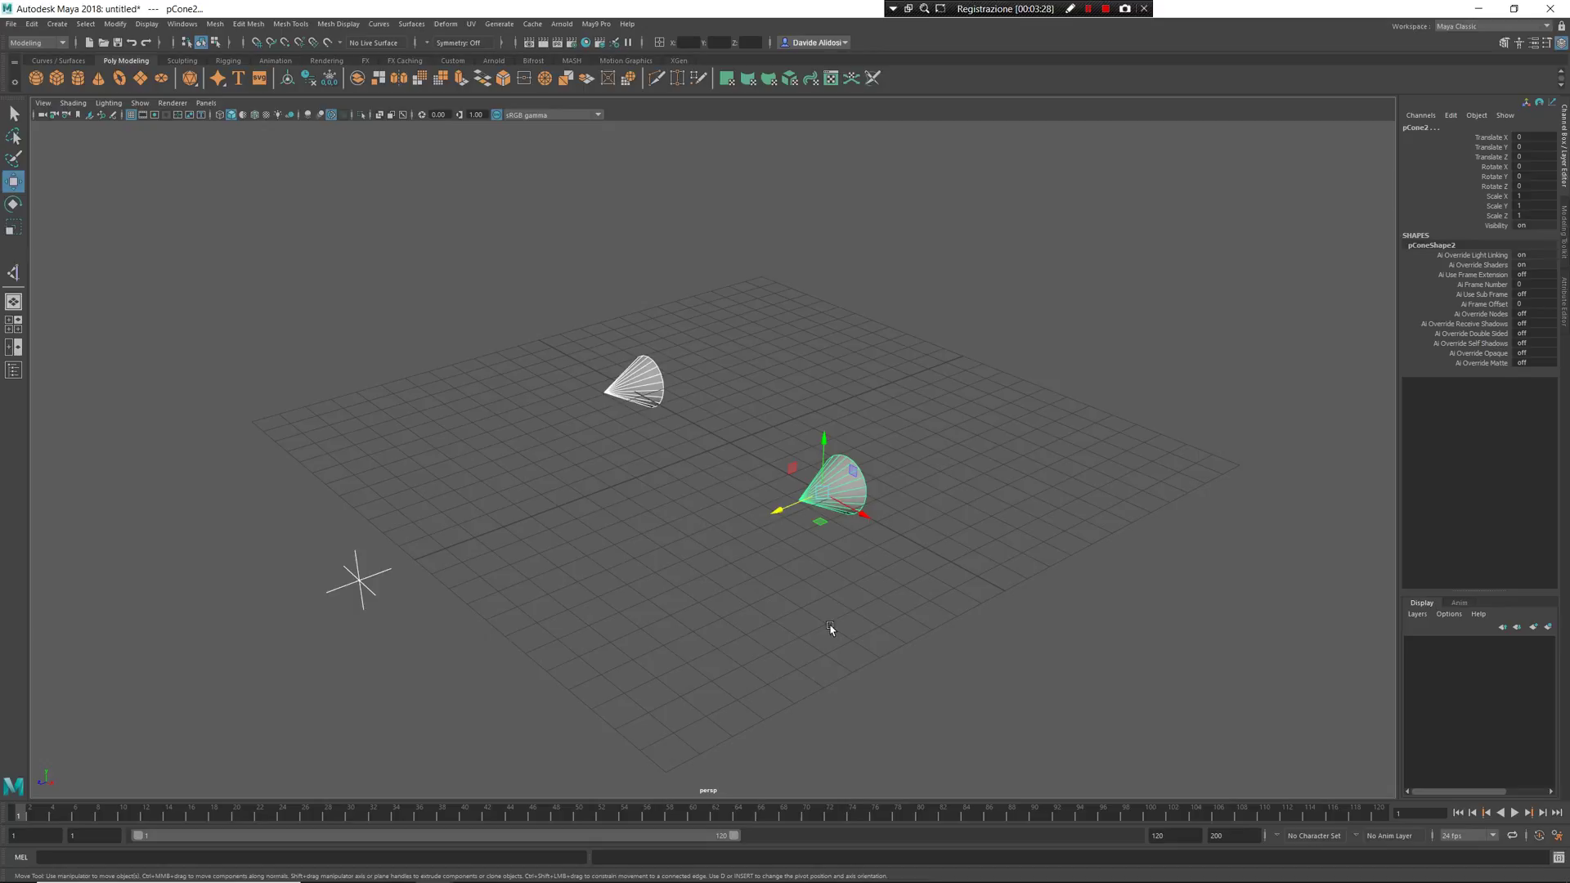
key(space)
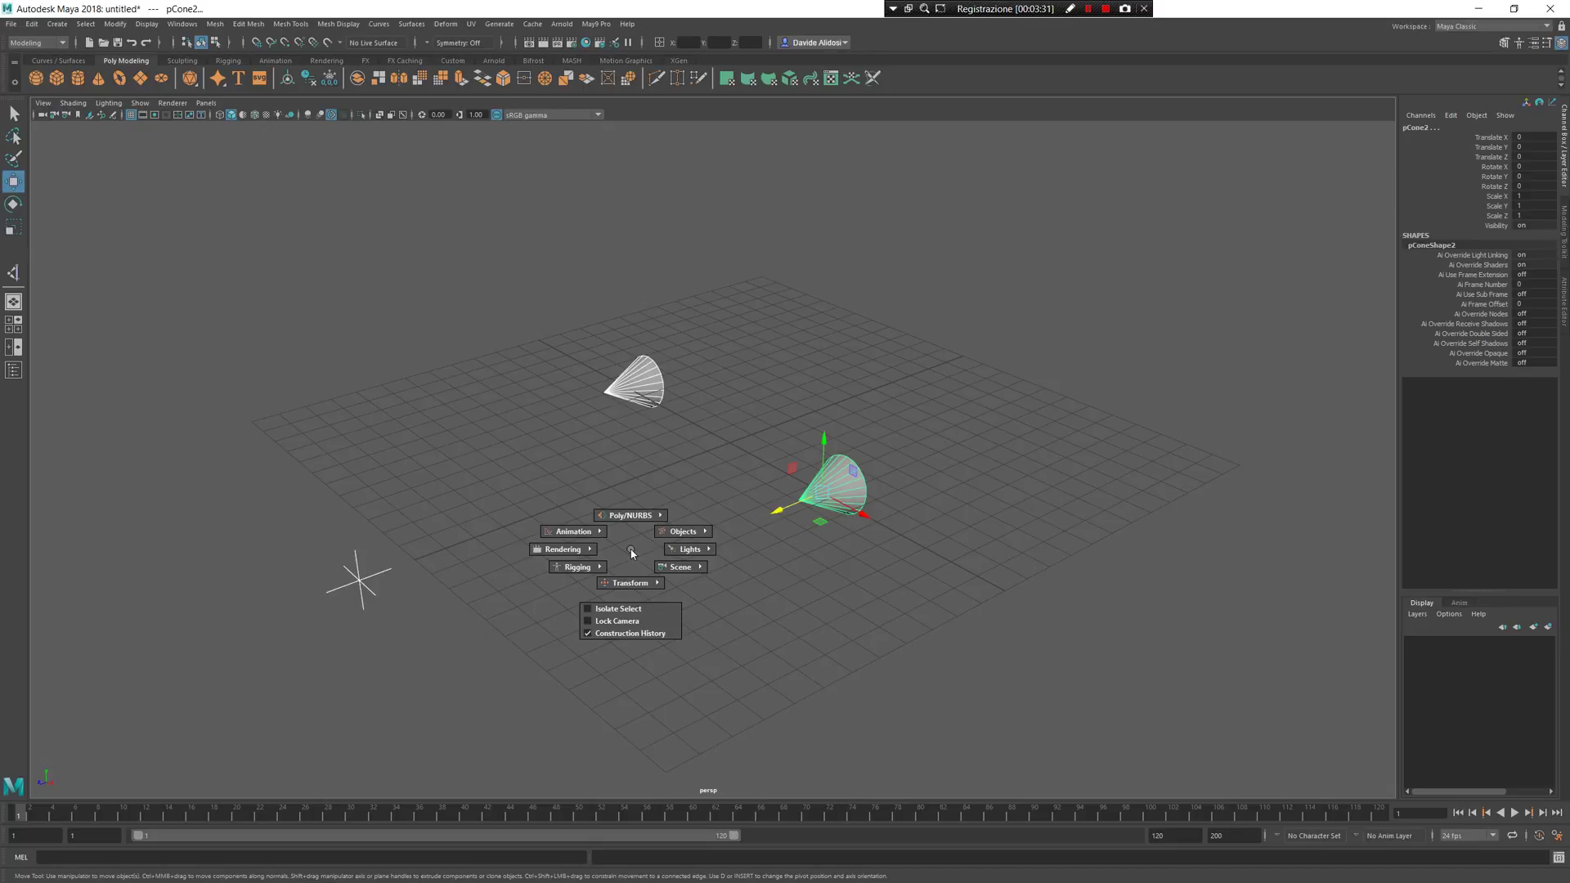
right_click(630, 549)
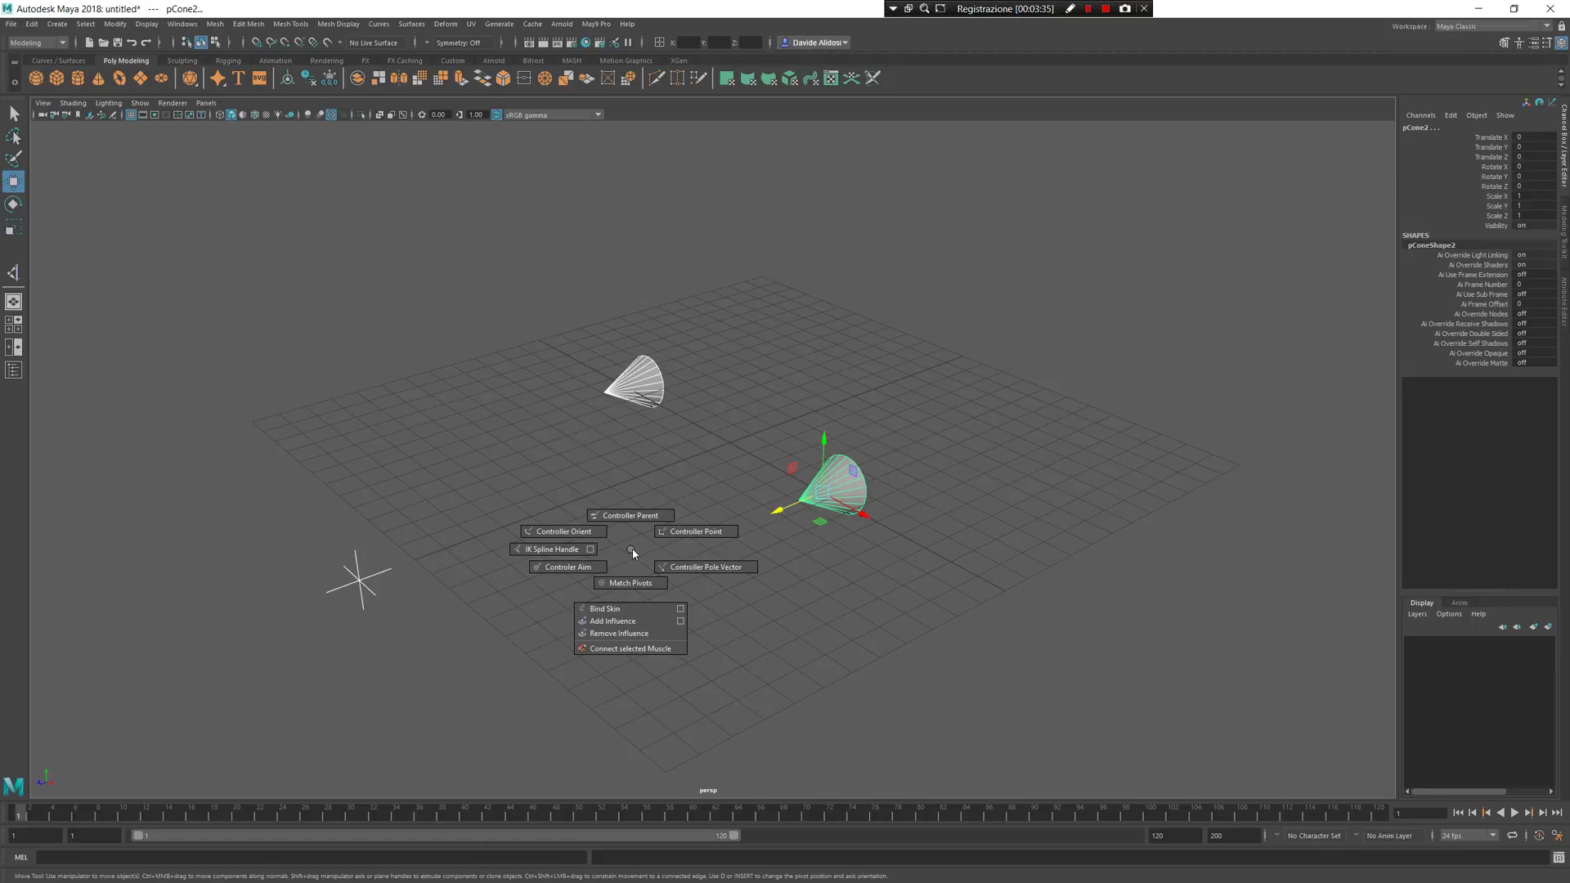
right_drag(631, 551, 598, 568)
- Move the locator around freely to test how both cones aim at it
drag(352, 530, 347, 490)
drag(368, 547, 497, 531)
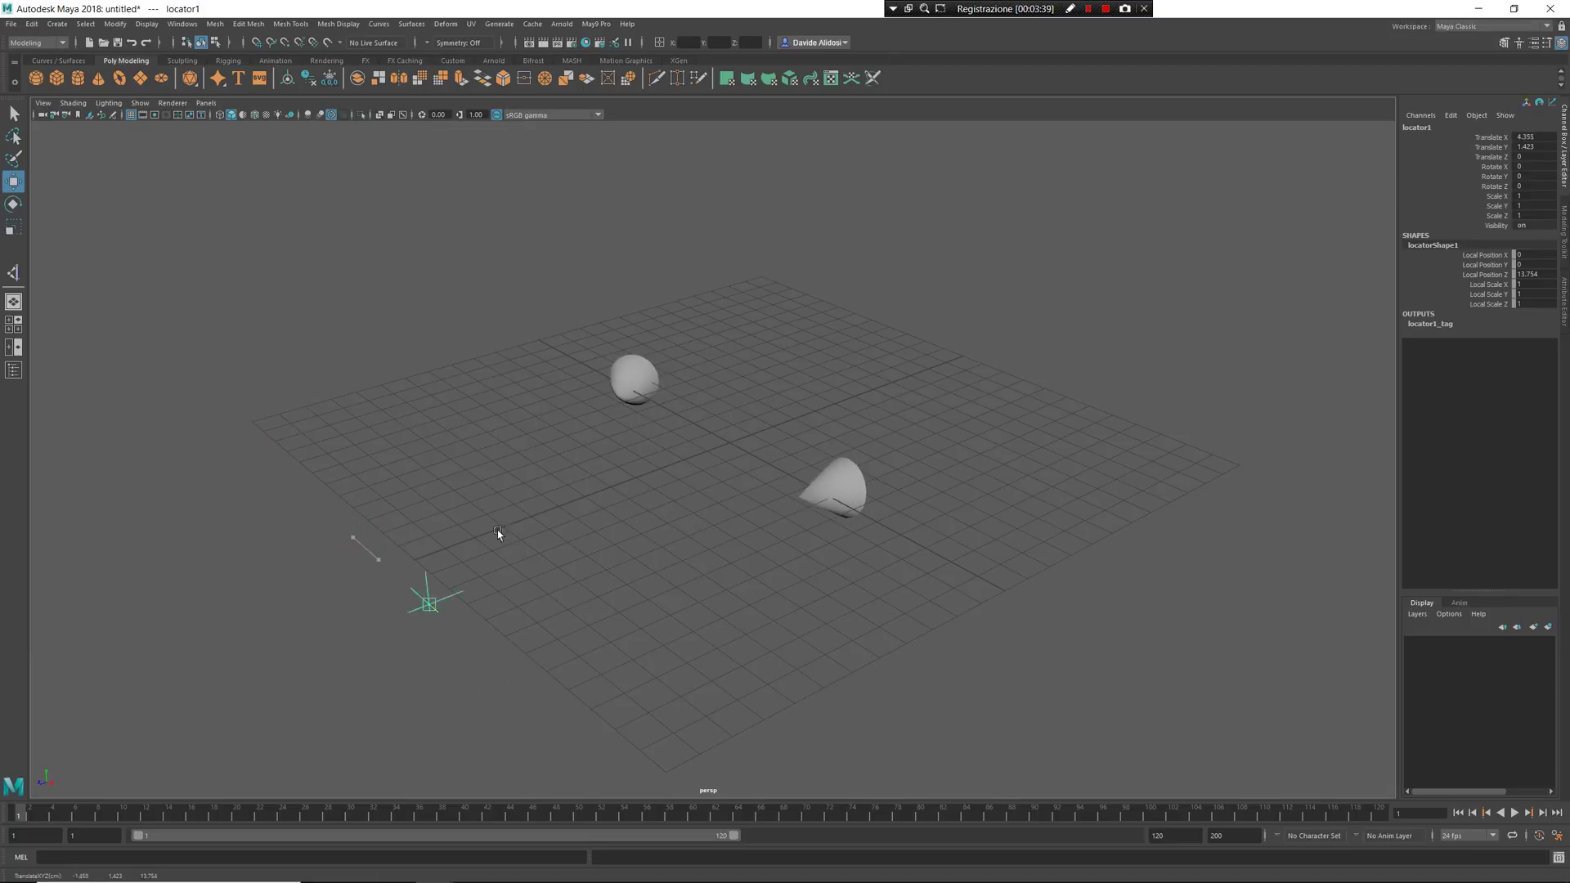
middle_drag(497, 532, 270, 466)
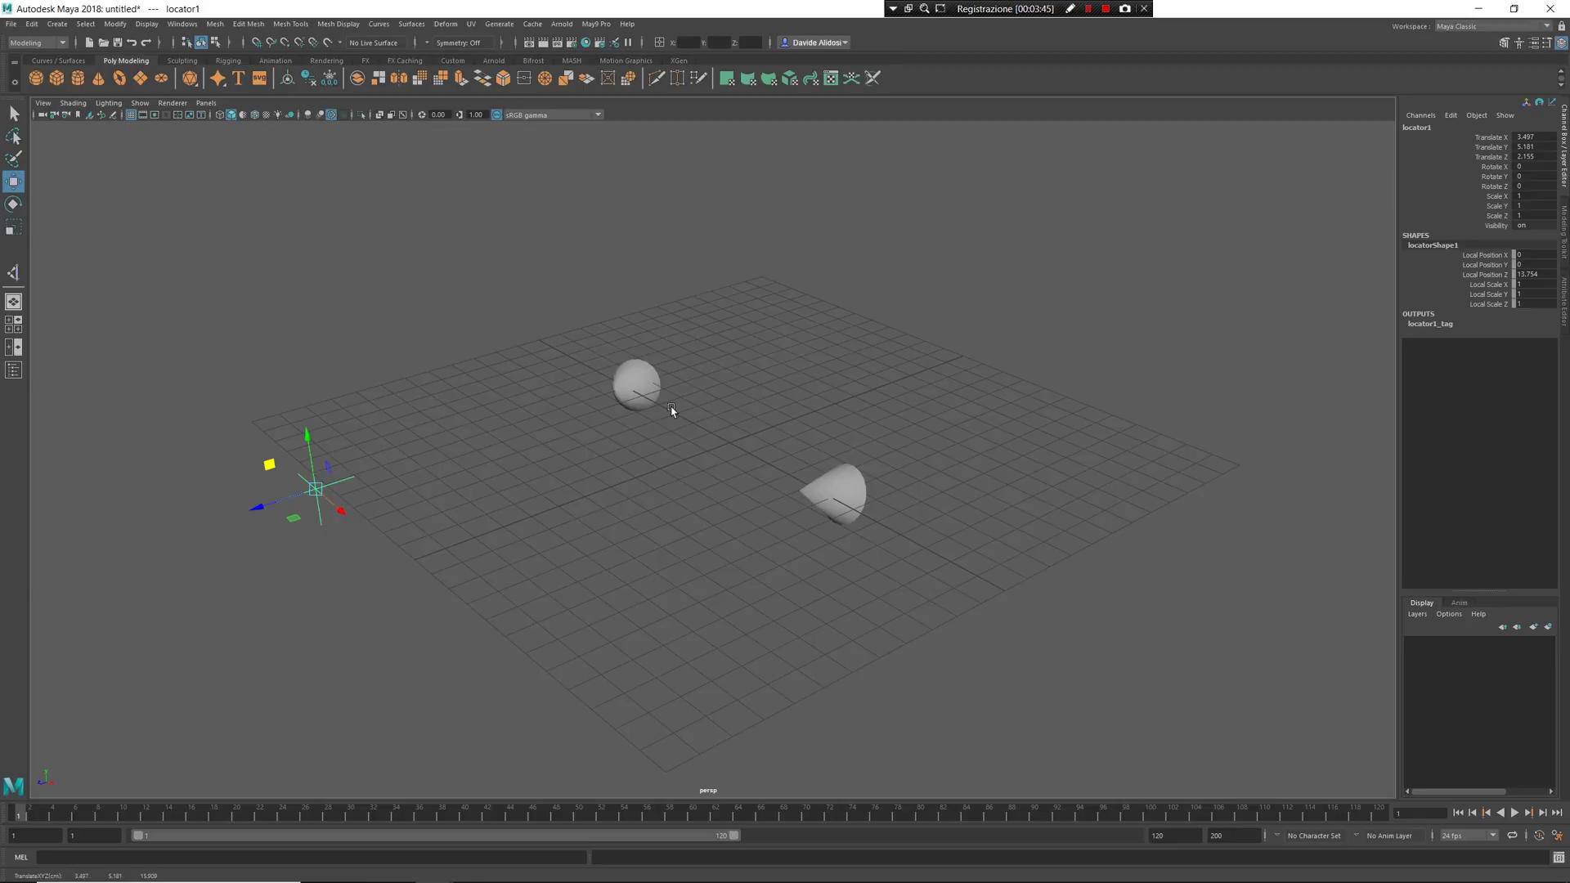
- Start a new empty scene without saving the cones and create a polygon cube at the origin
key(ctrl+n)
click(786, 448)
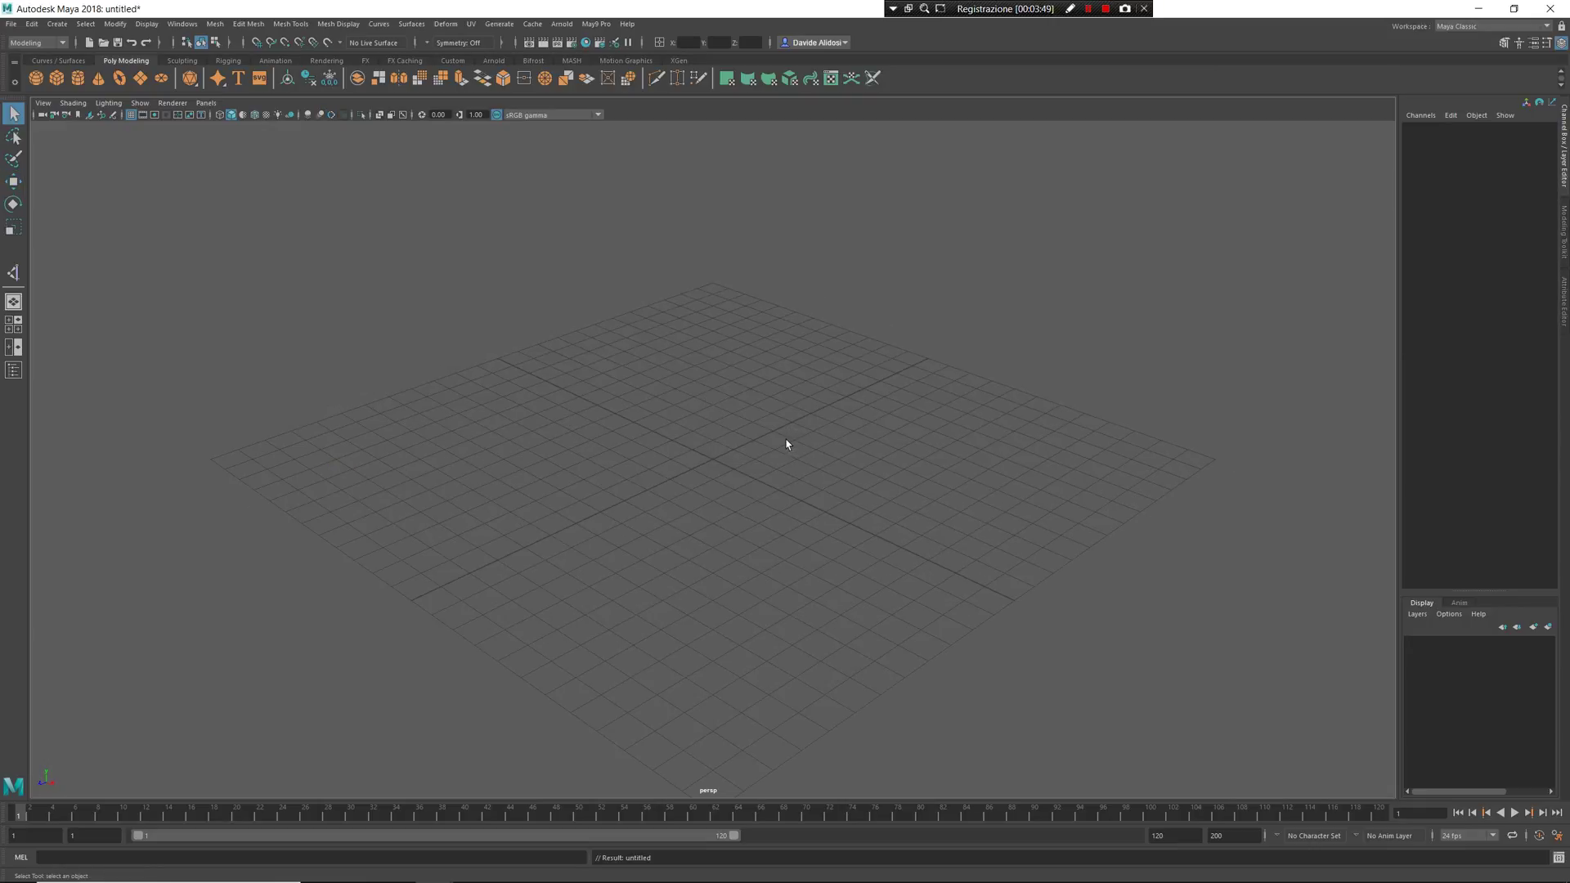
shift+right_drag(797, 319, 573, 439)
shift+right_drag(740, 392, 716, 312)
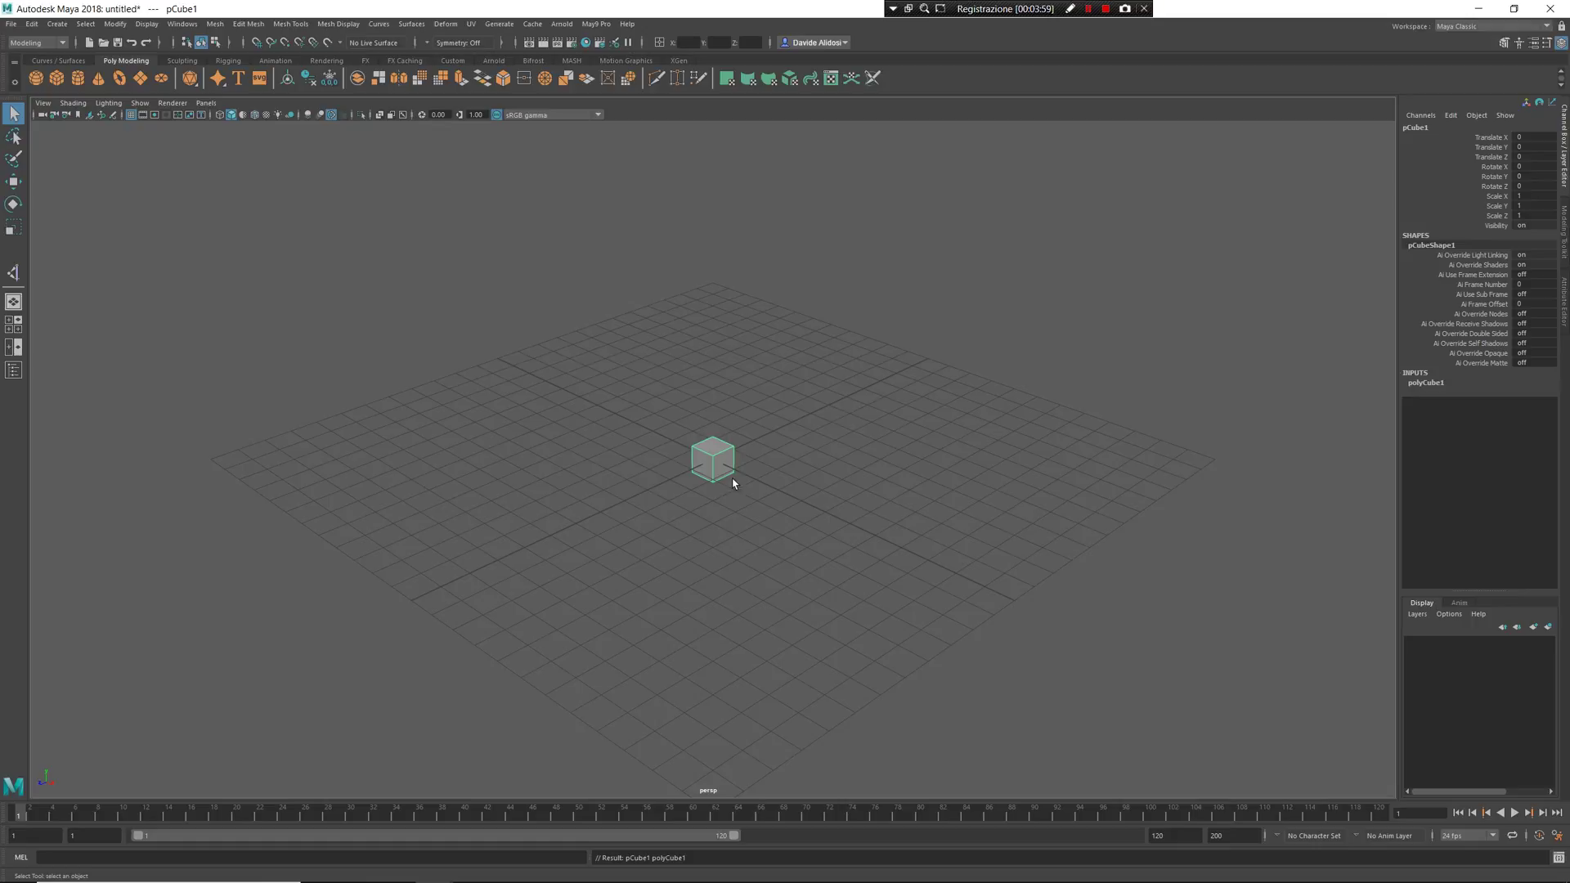
- Create a NURBS circle and move it along Z to about 5.5, beside the cube
mouse_move(608, 327)
shift+right_down()
mouse_move(613, 340)
mouse_move(667, 327)
shift+right_up()
key(w)
drag(666, 483, 539, 539)
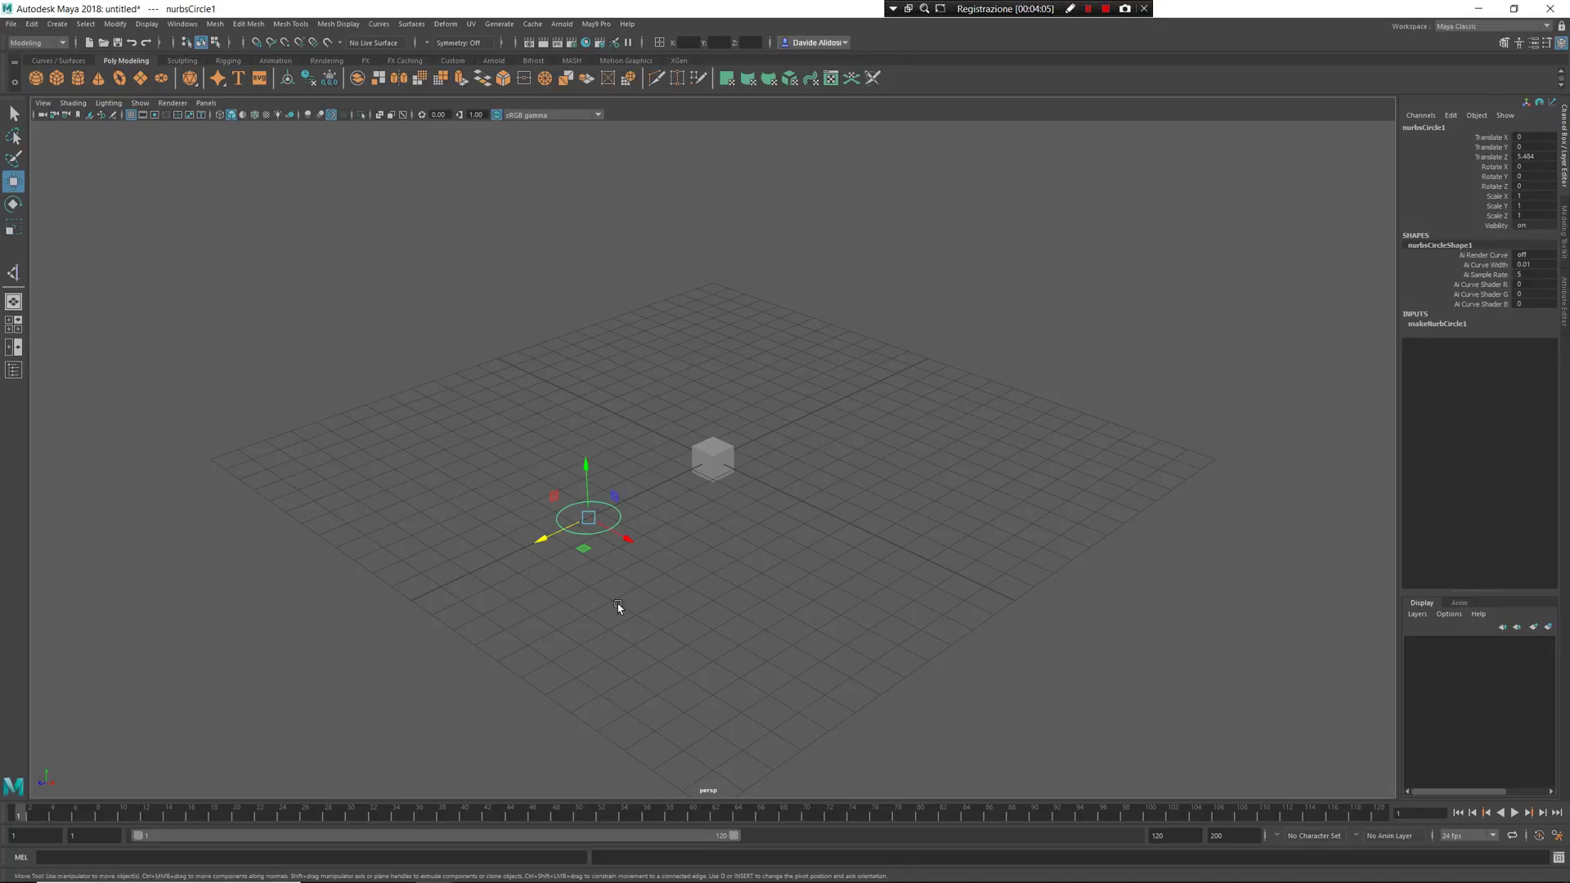
- Apply Controller Parent to the cube, using the circle as its controller
shift+click(713, 458)
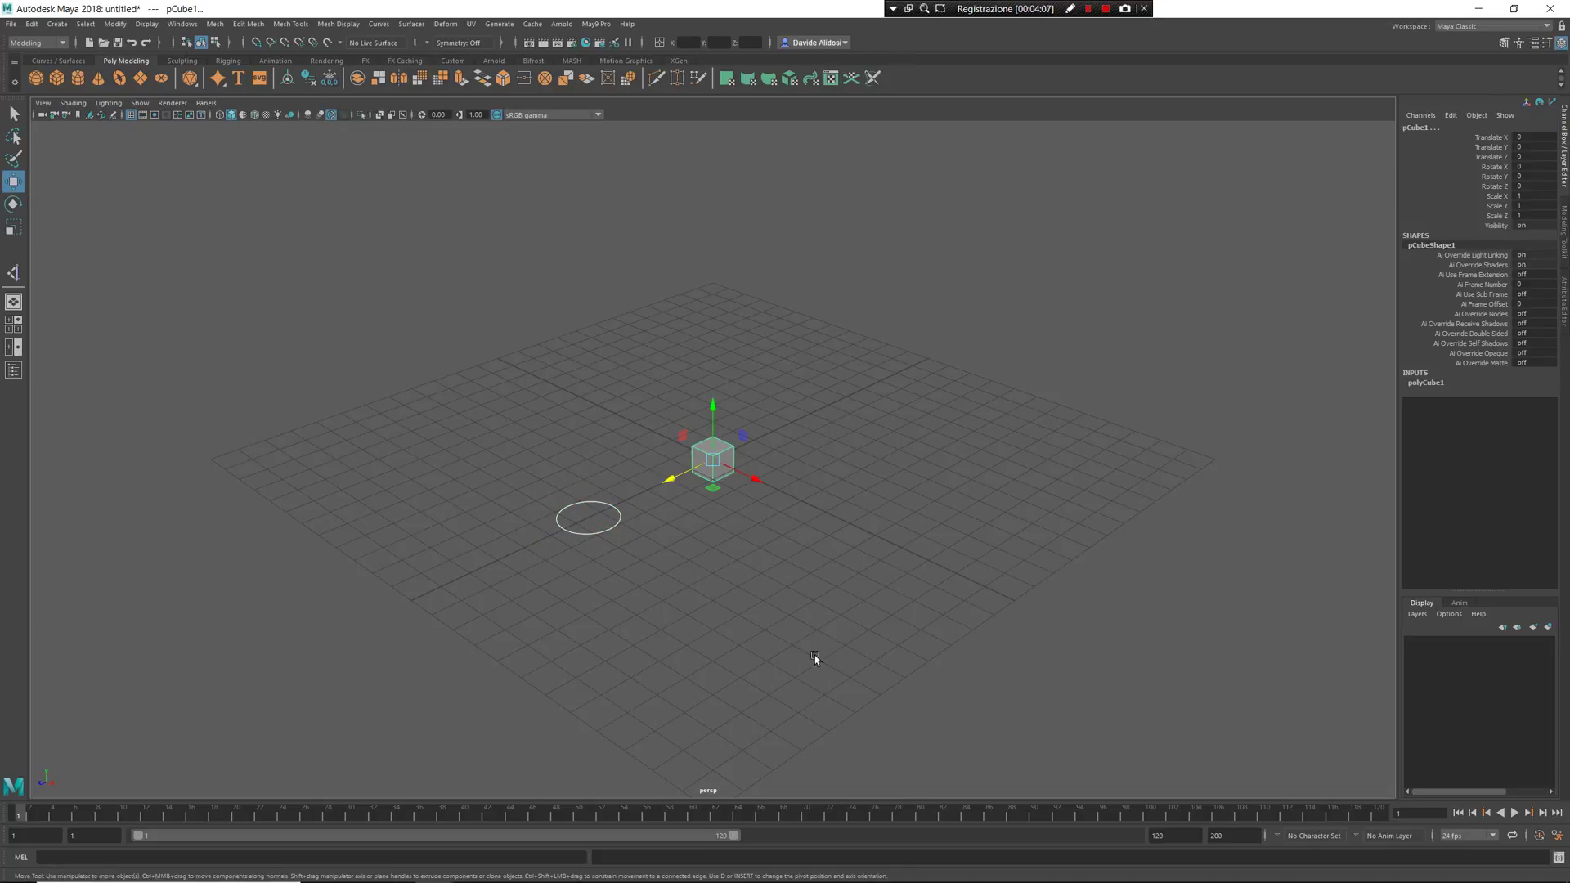
shift+right_drag(826, 544, 825, 545)
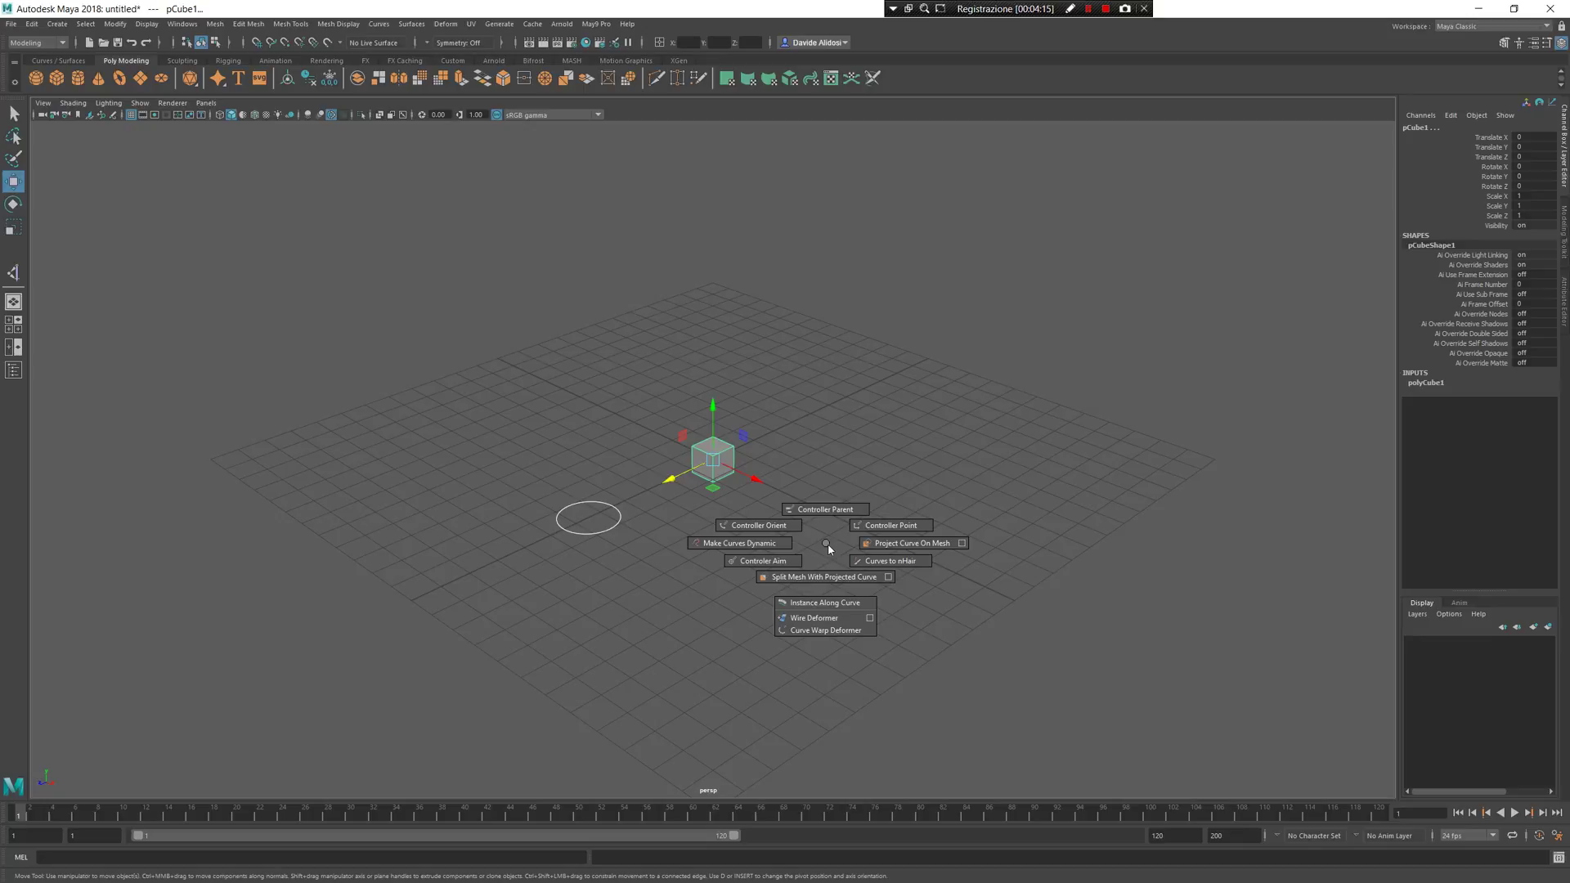
shift+right_drag(828, 542, 834, 491)
click(703, 620)
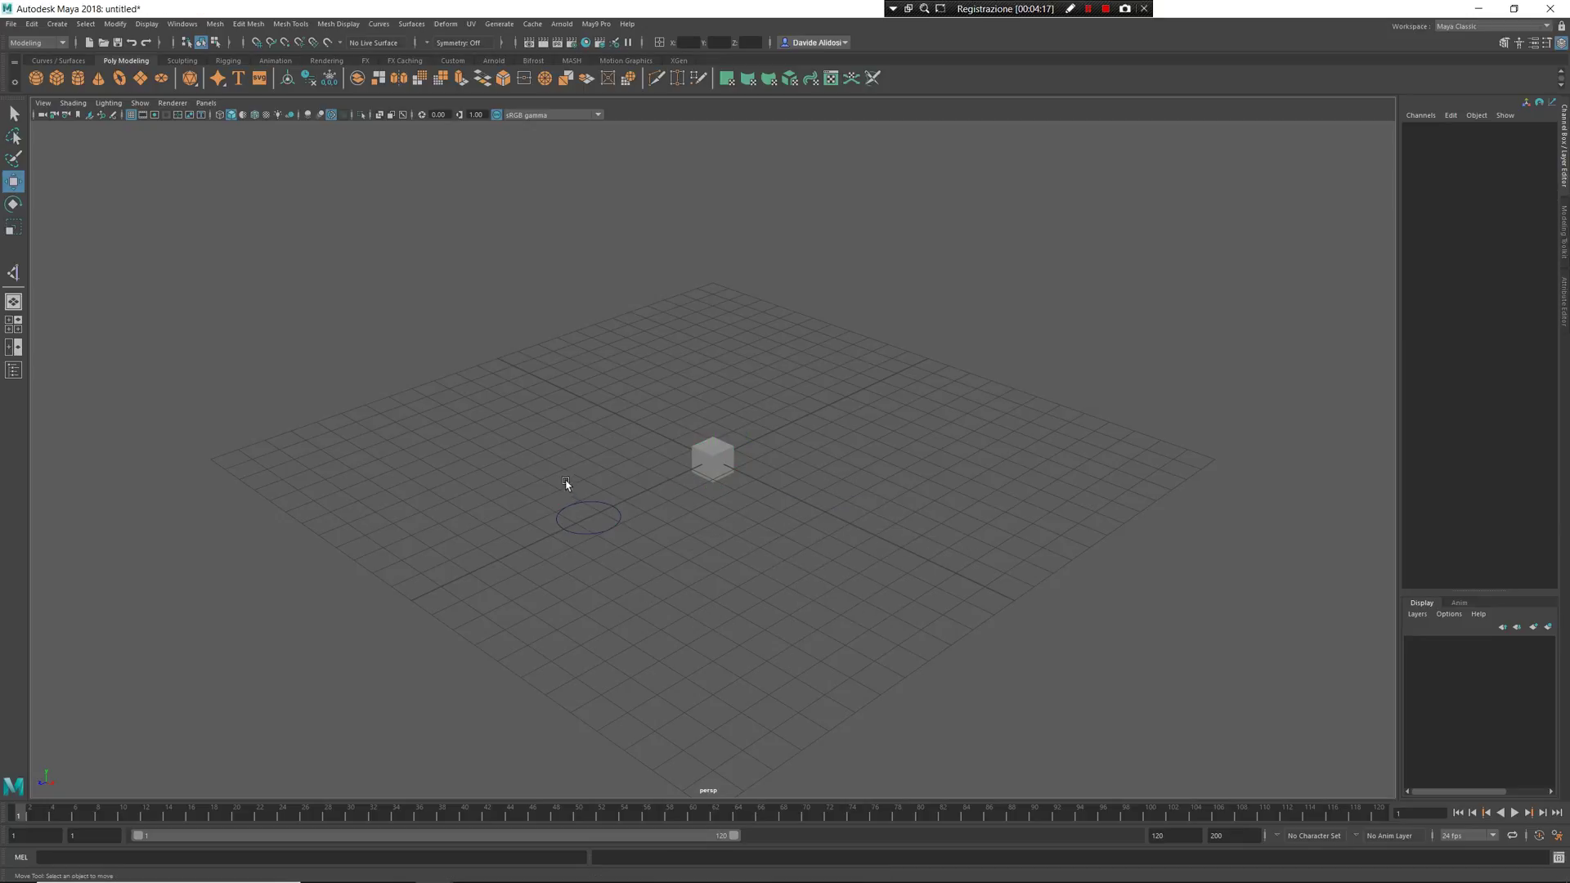
- Try rotating and moving the circle controller to test the parented cube, undoing each transformation
drag(566, 483, 648, 628)
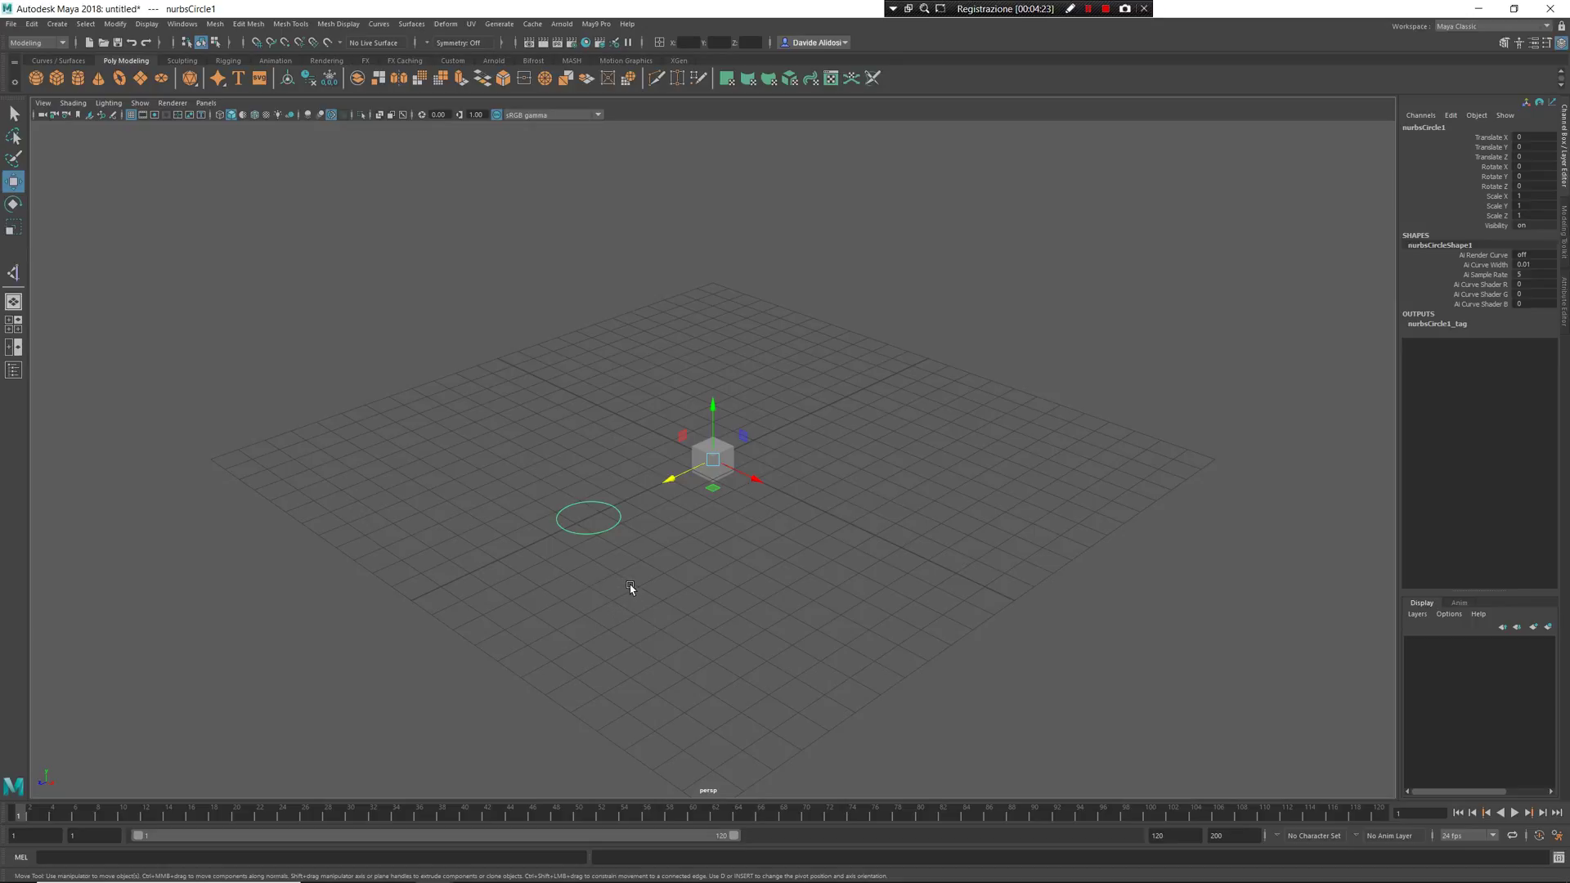
key(e)
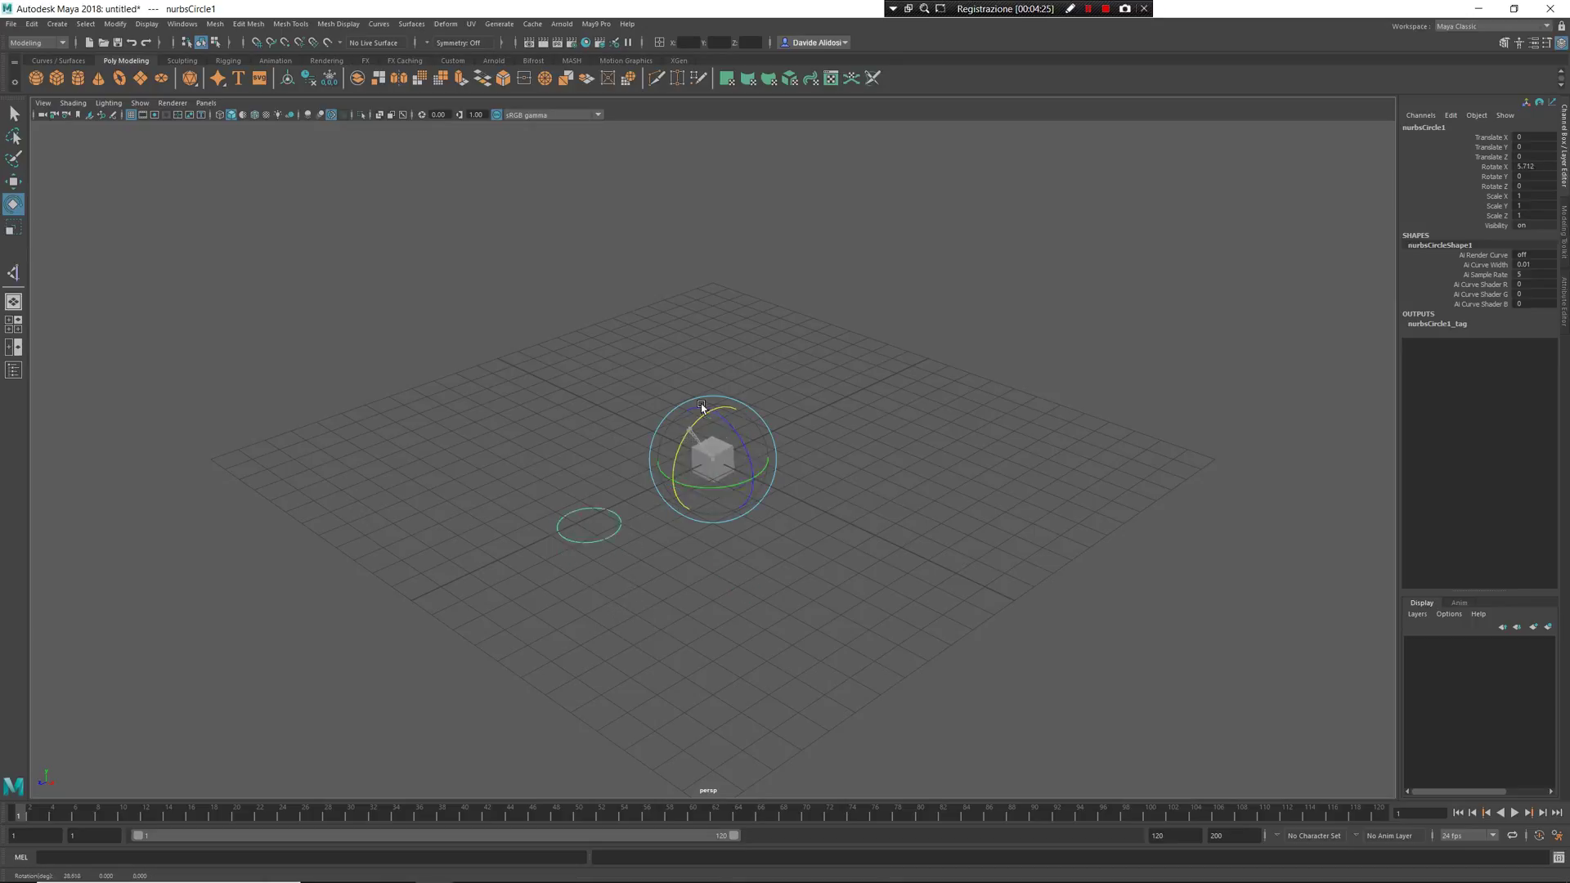
drag(702, 400, 704, 394)
key(ctrl+z)
mouse_move(684, 481)
mouse_down()
mouse_move(740, 496)
mouse_move(687, 460)
mouse_up()
key(ctrl+z)
key(w)
key(ctrl+z)
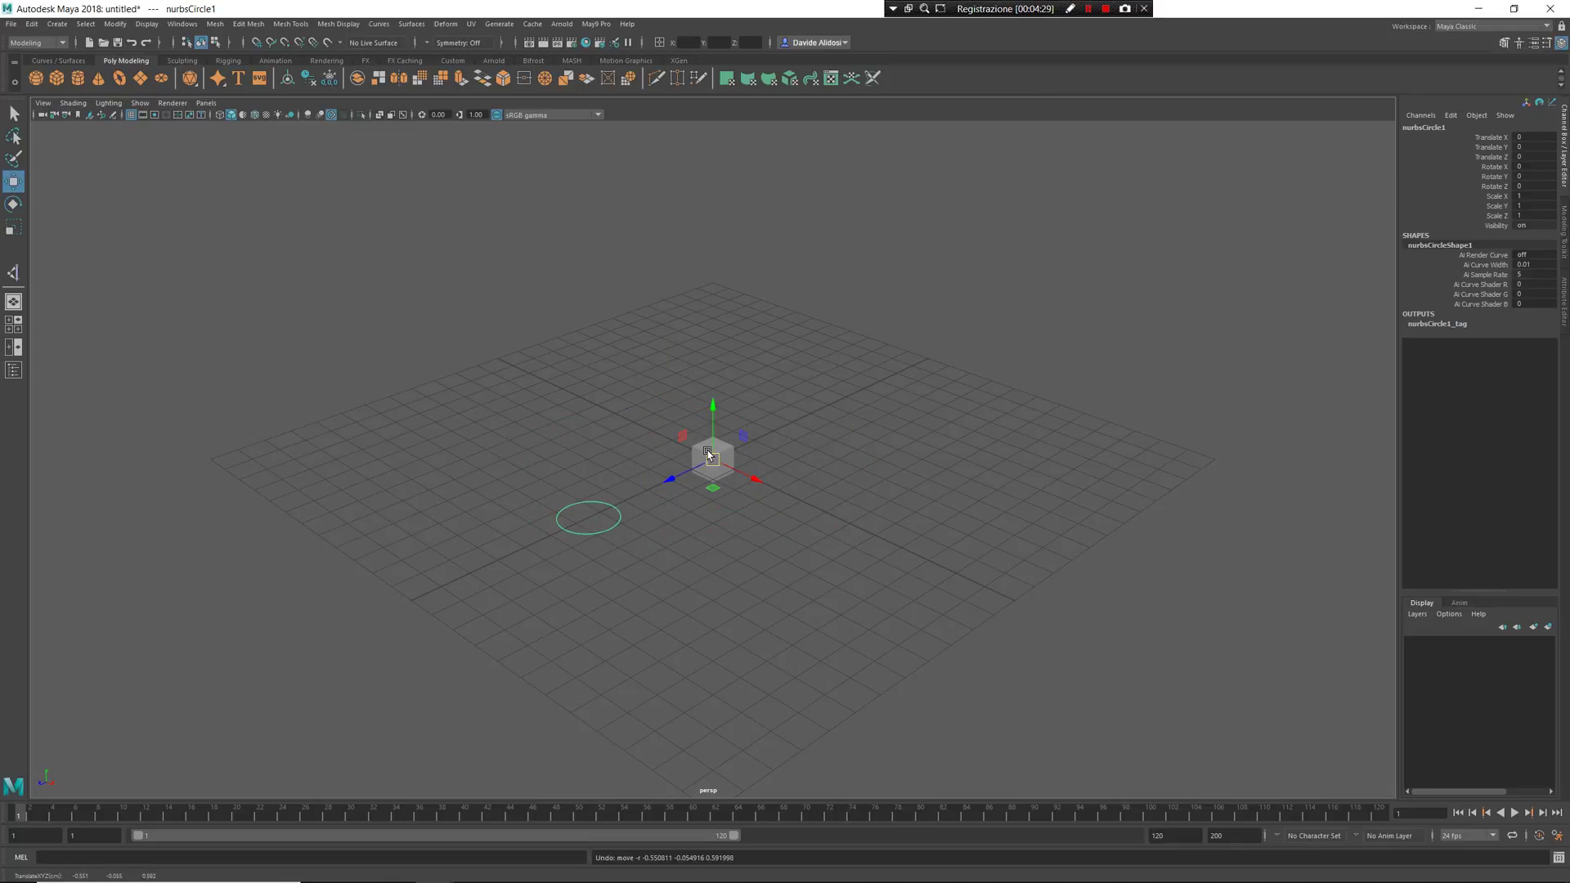
- Start another empty scene without saving the circle setup and create a polygon cube at the origin
key(ctrl+n)
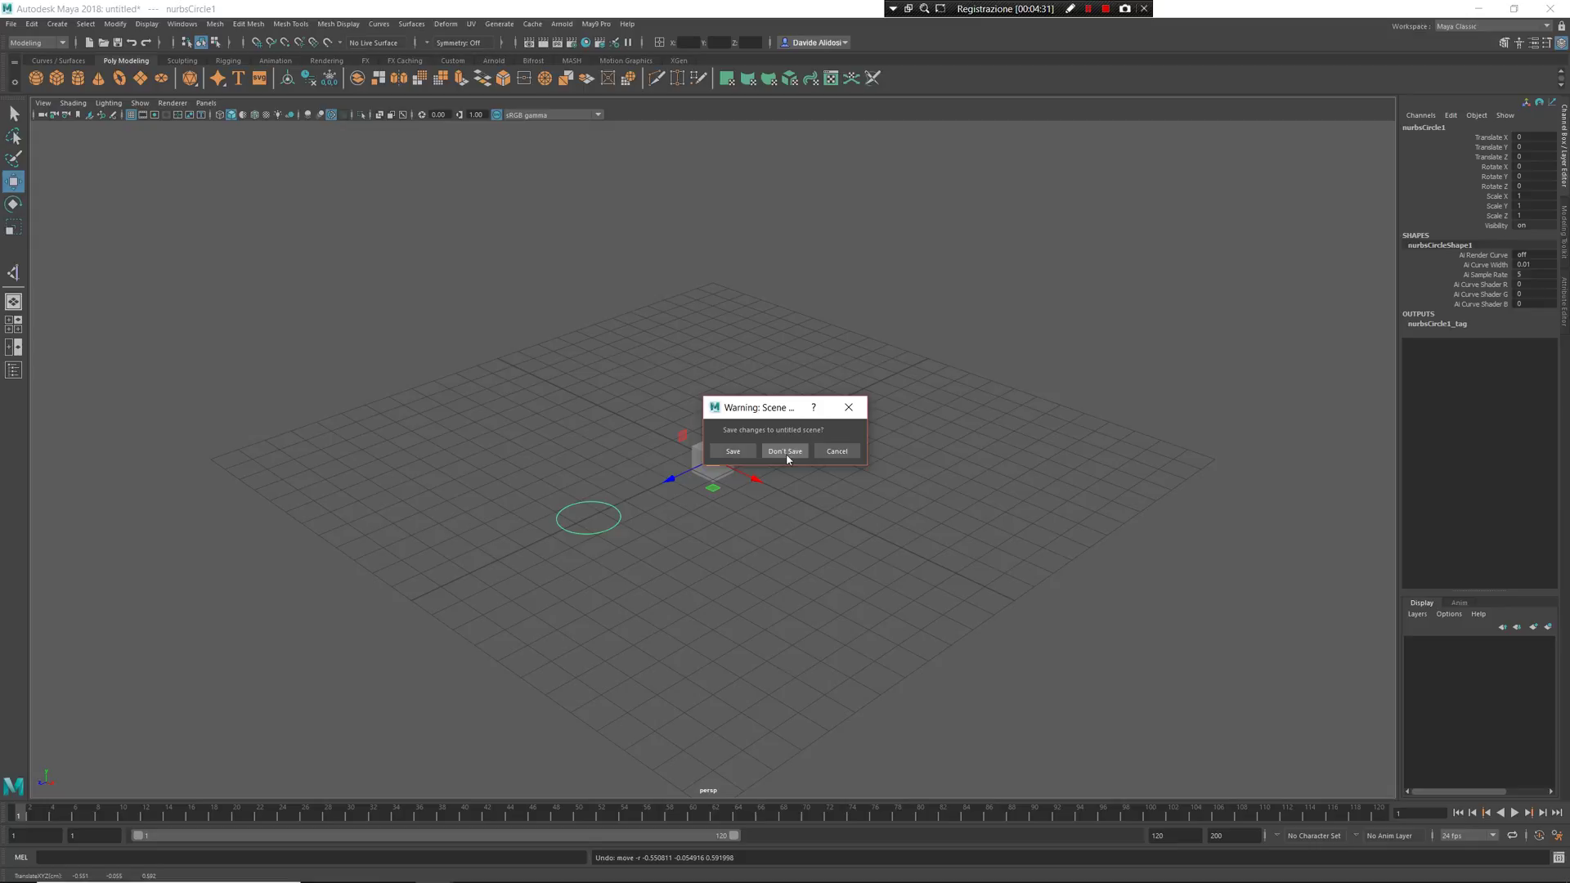
click(787, 450)
right_drag(801, 425, 524, 561)
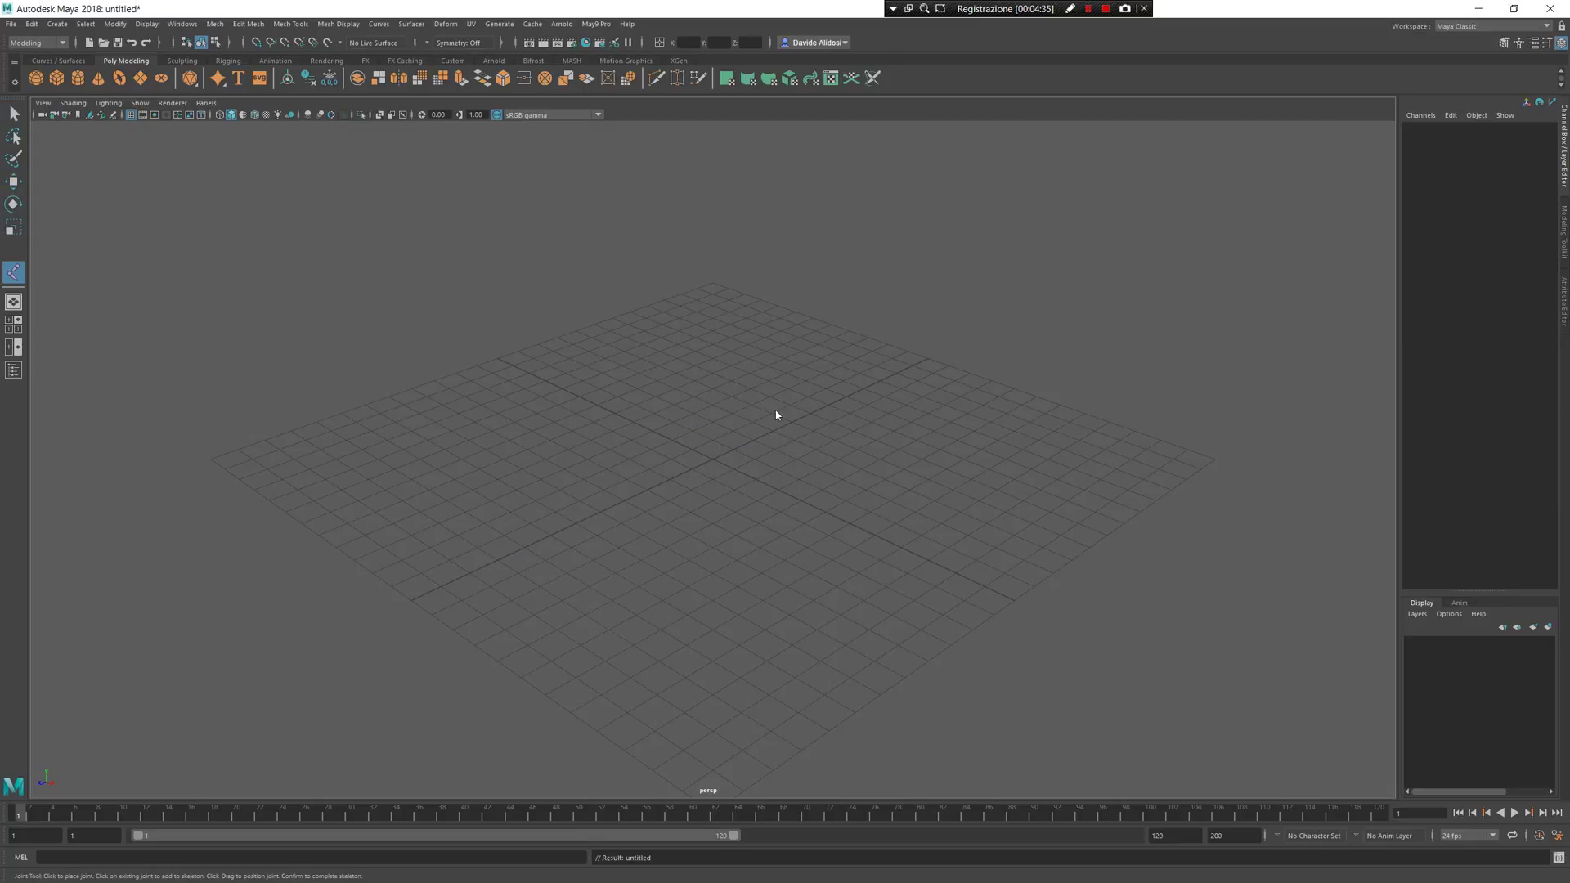
key(q)
right_drag(781, 364, 421, 472)
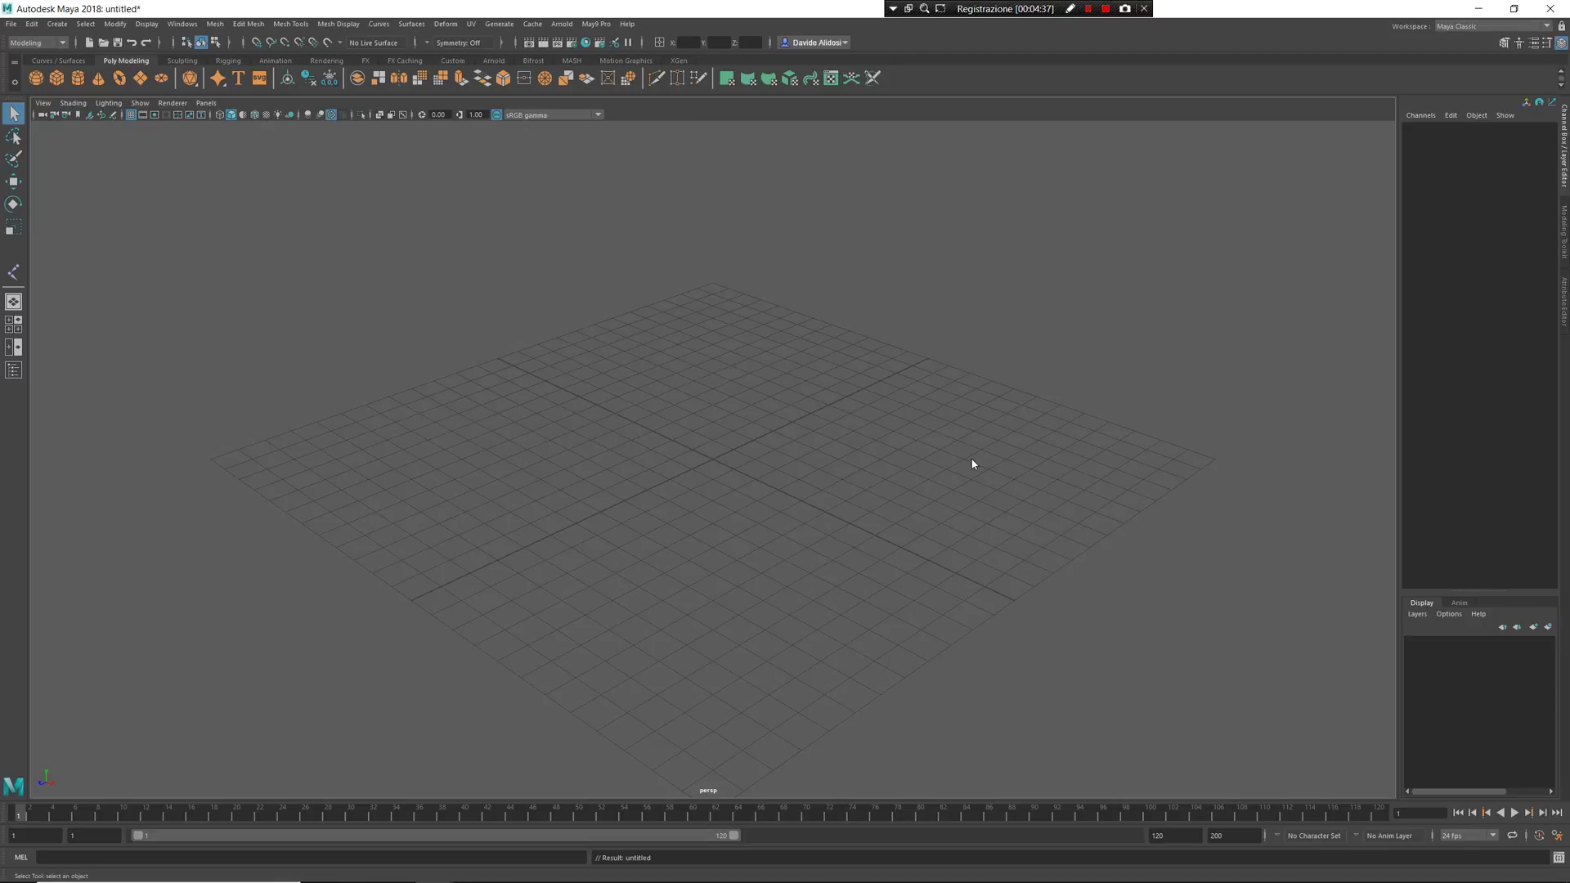
shift+right_drag(958, 360, 899, 361)
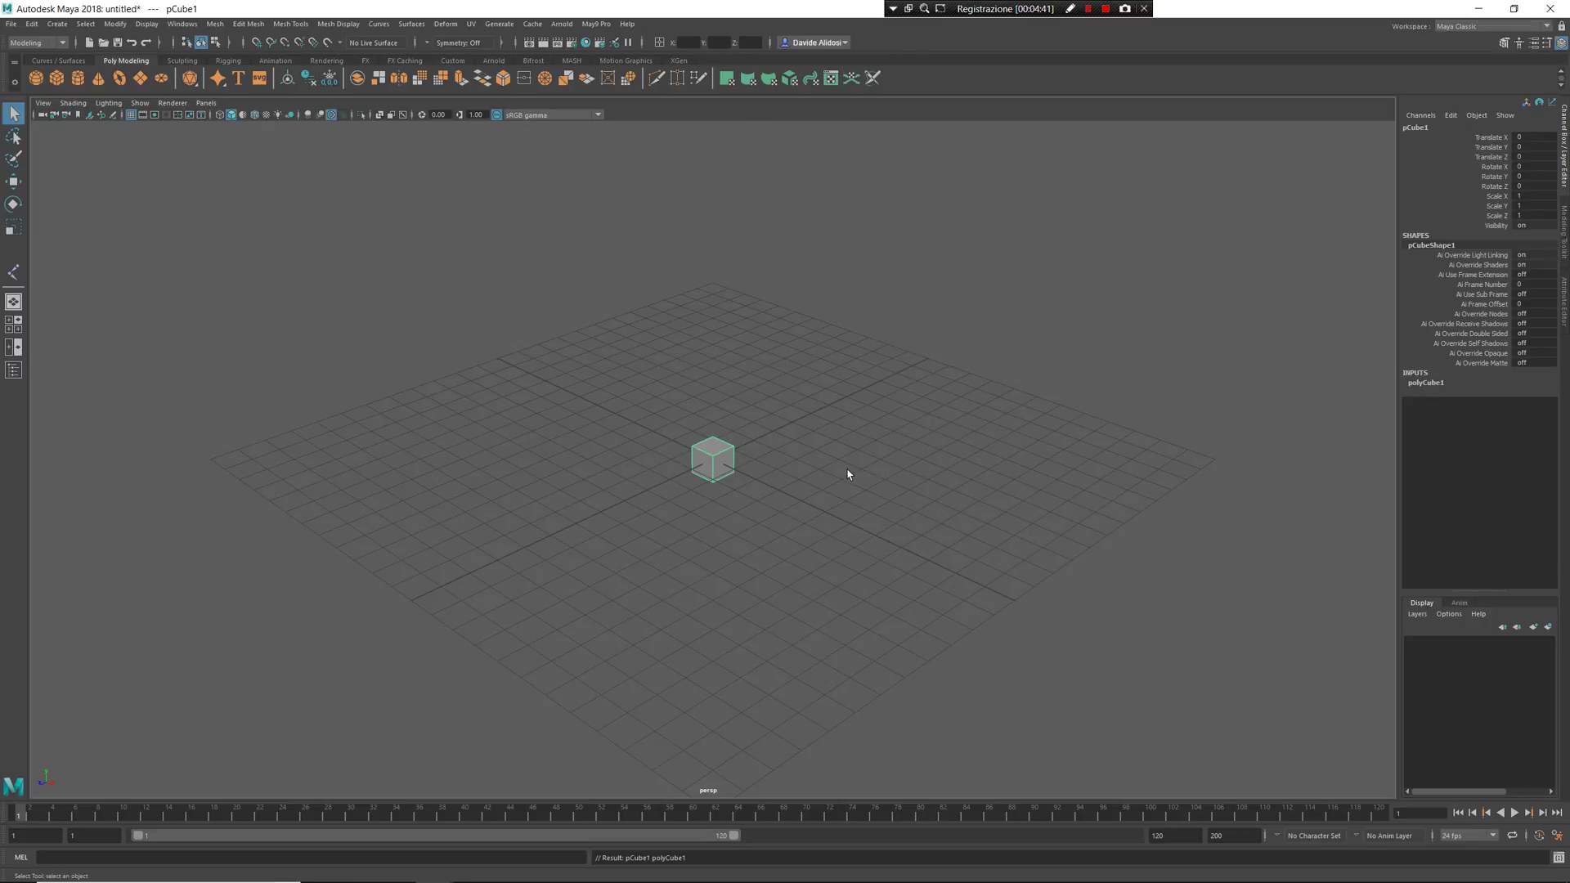
- Duplicate the cube repeatedly along X to form an evenly spaced row of eight cubes
key(ctrl+d)
key(w)
drag(765, 478, 501, 319)
key(shift+d)
key(shift+d)
key(shift+d)
key(shift+d)
key(shift+d)
key(shift+d)
scroll(851, 491, down, 4)
click(681, 654)
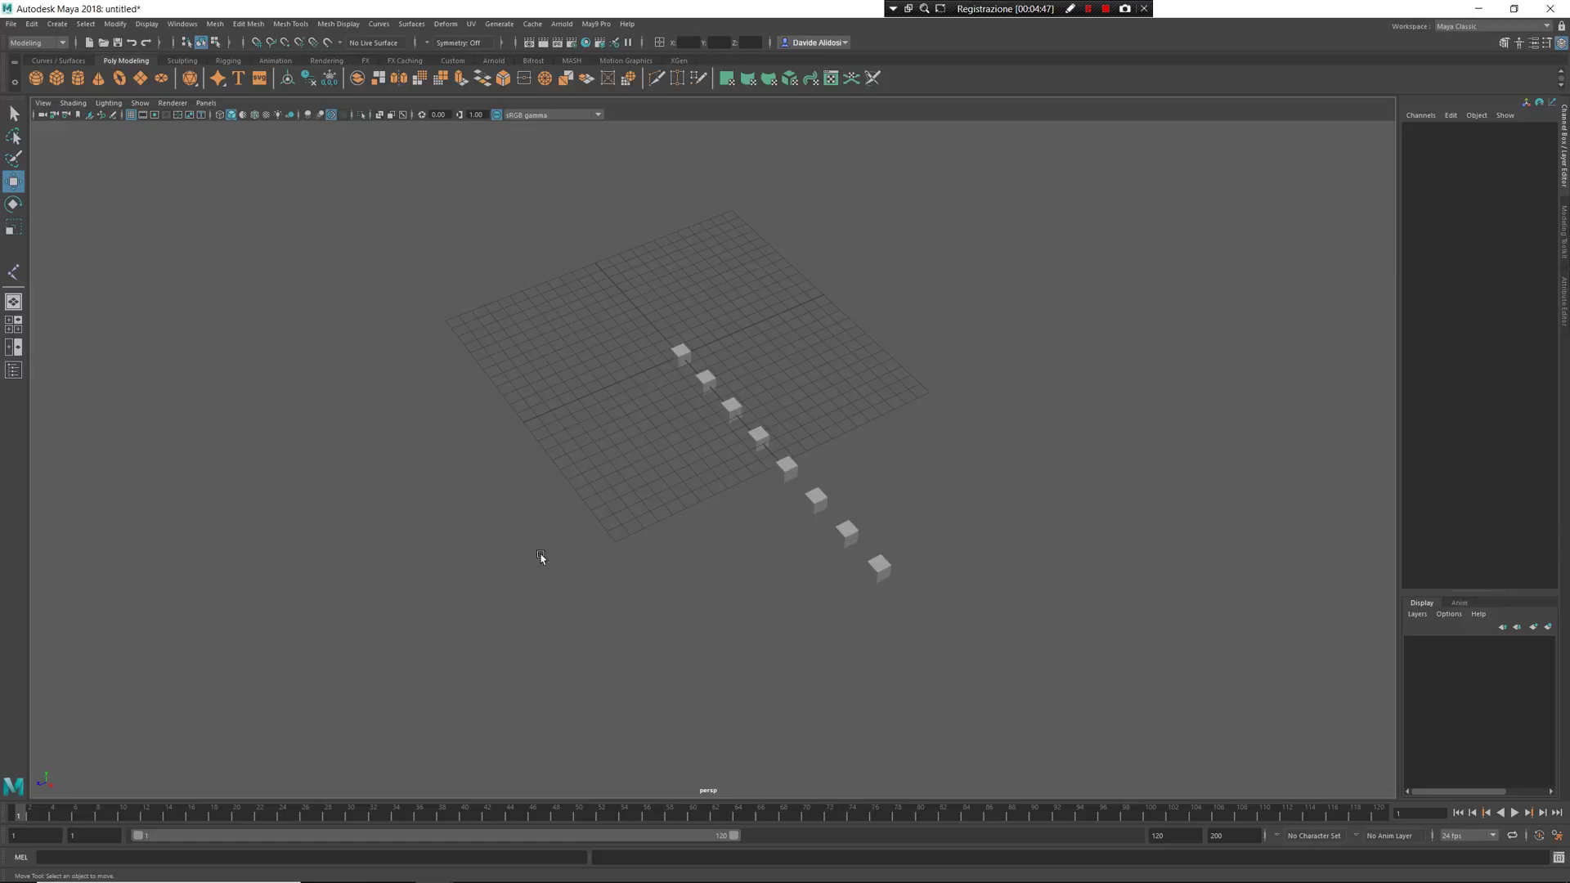
- Create a locator and move it on the ground plane to about 11.1 on X and 12 on Z
shift+right_drag(581, 536, 739, 461)
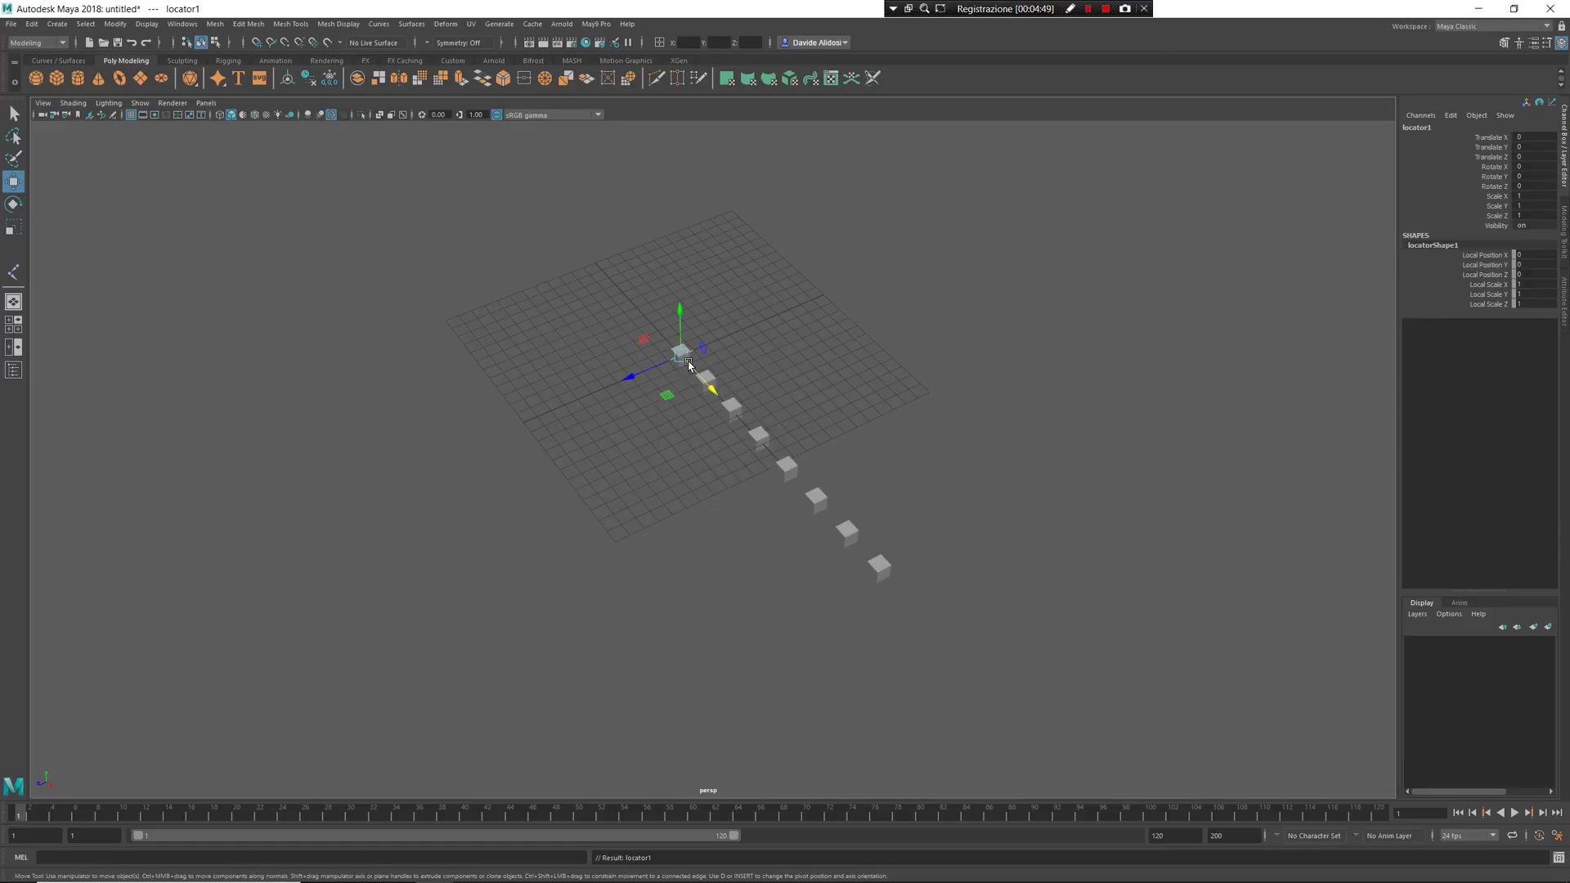
drag(665, 399, 575, 562)
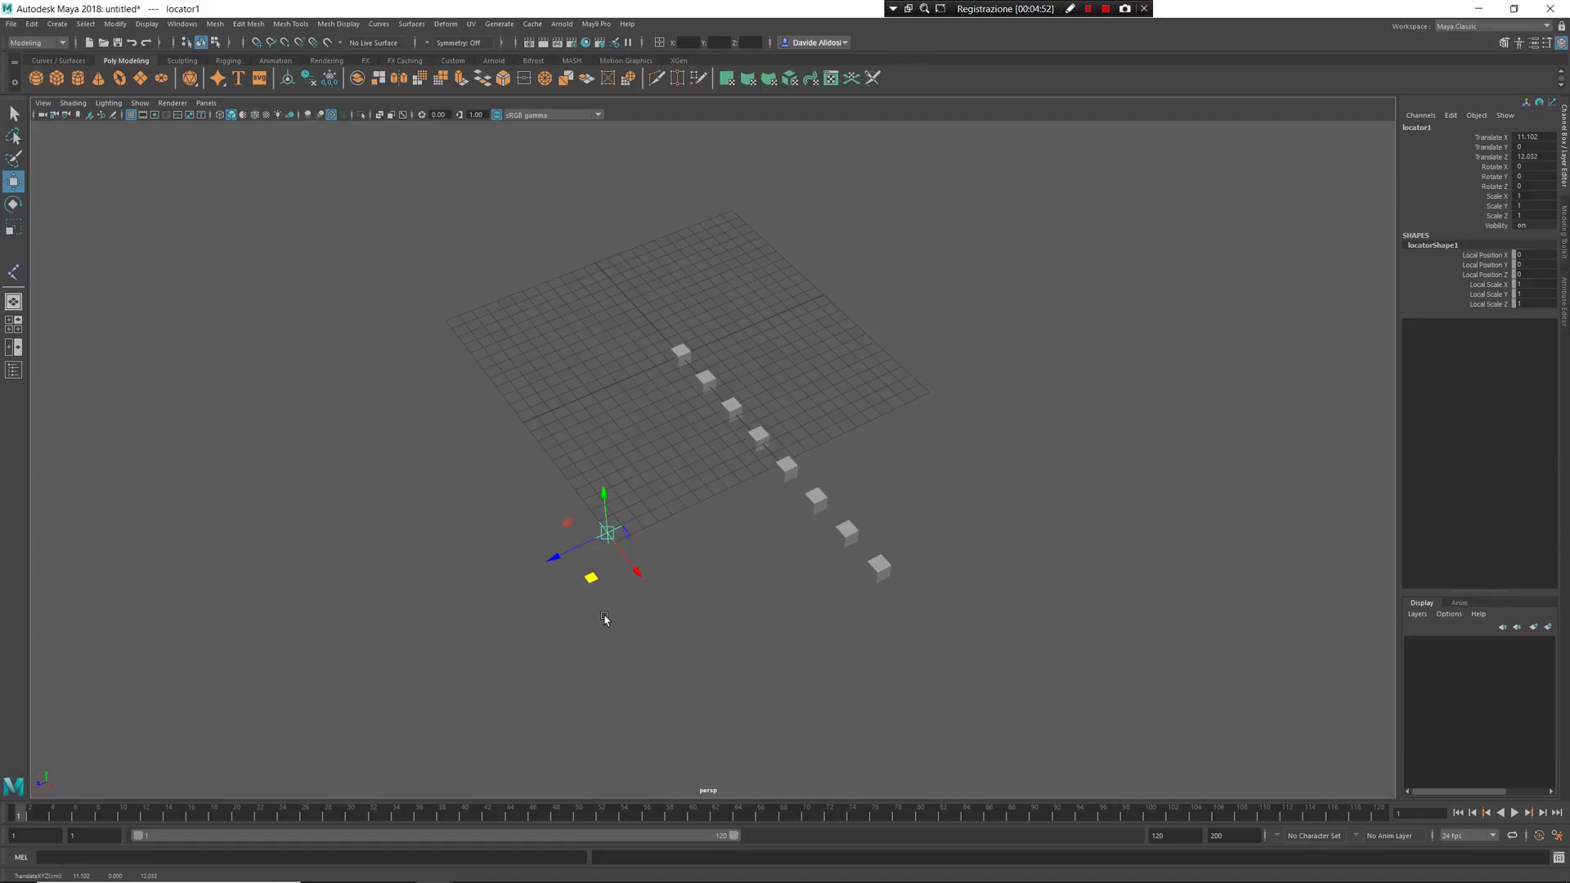
click(606, 620)
- Apply Controller Parent to all eight cubes, using the locator as their controller
drag(570, 469, 708, 637)
alt+drag(727, 646, 671, 654)
drag(840, 695, 681, 175)
alt+drag(730, 528, 765, 533)
right_click(682, 453)
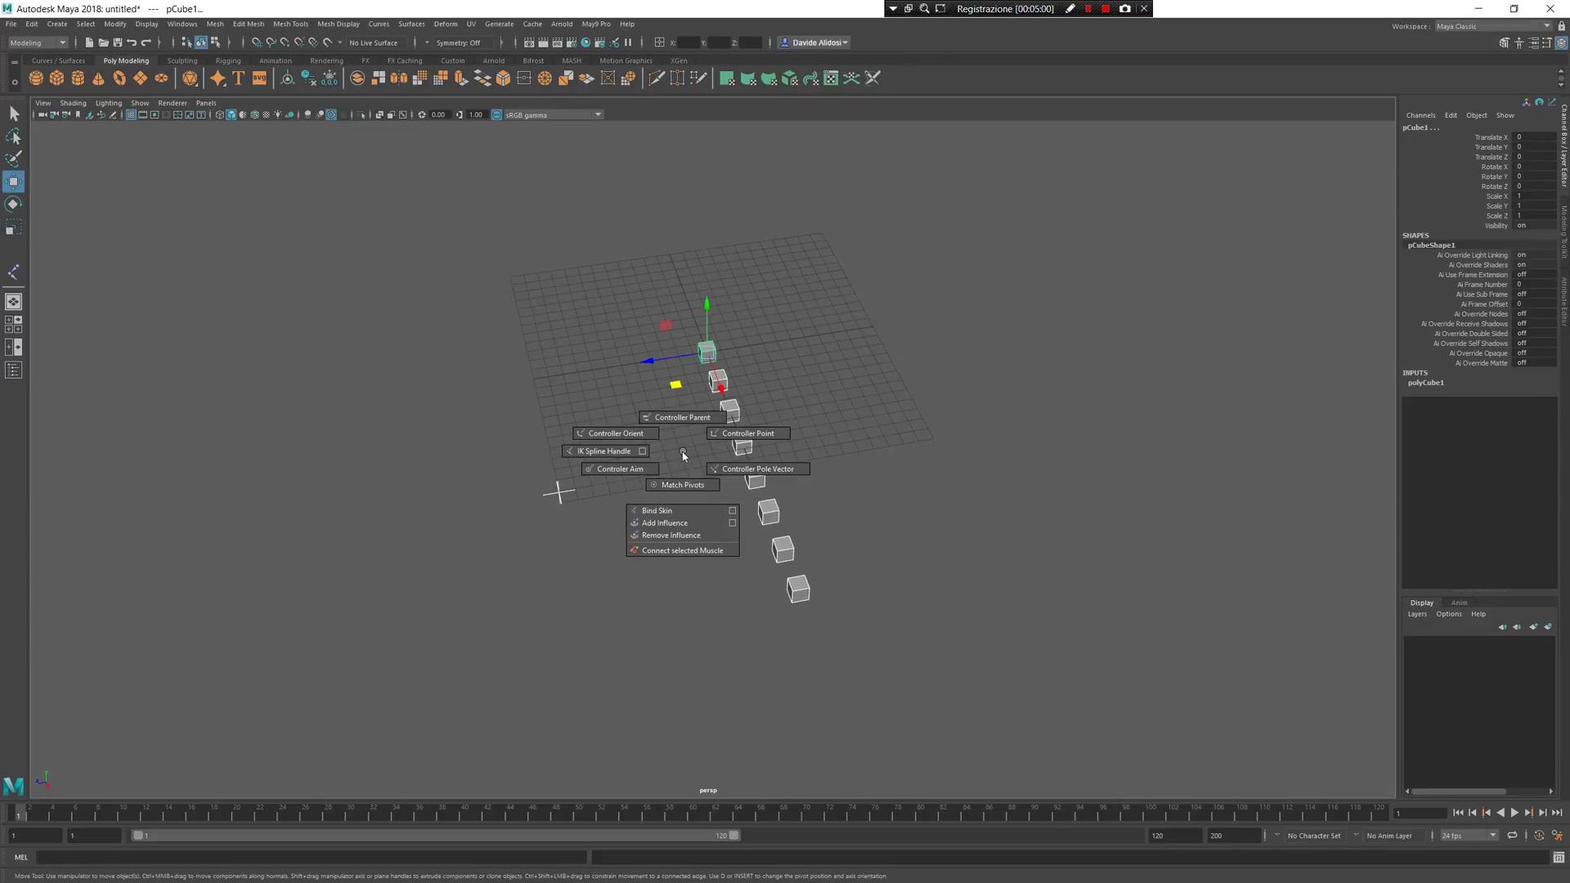
right_drag(664, 392, 669, 394)
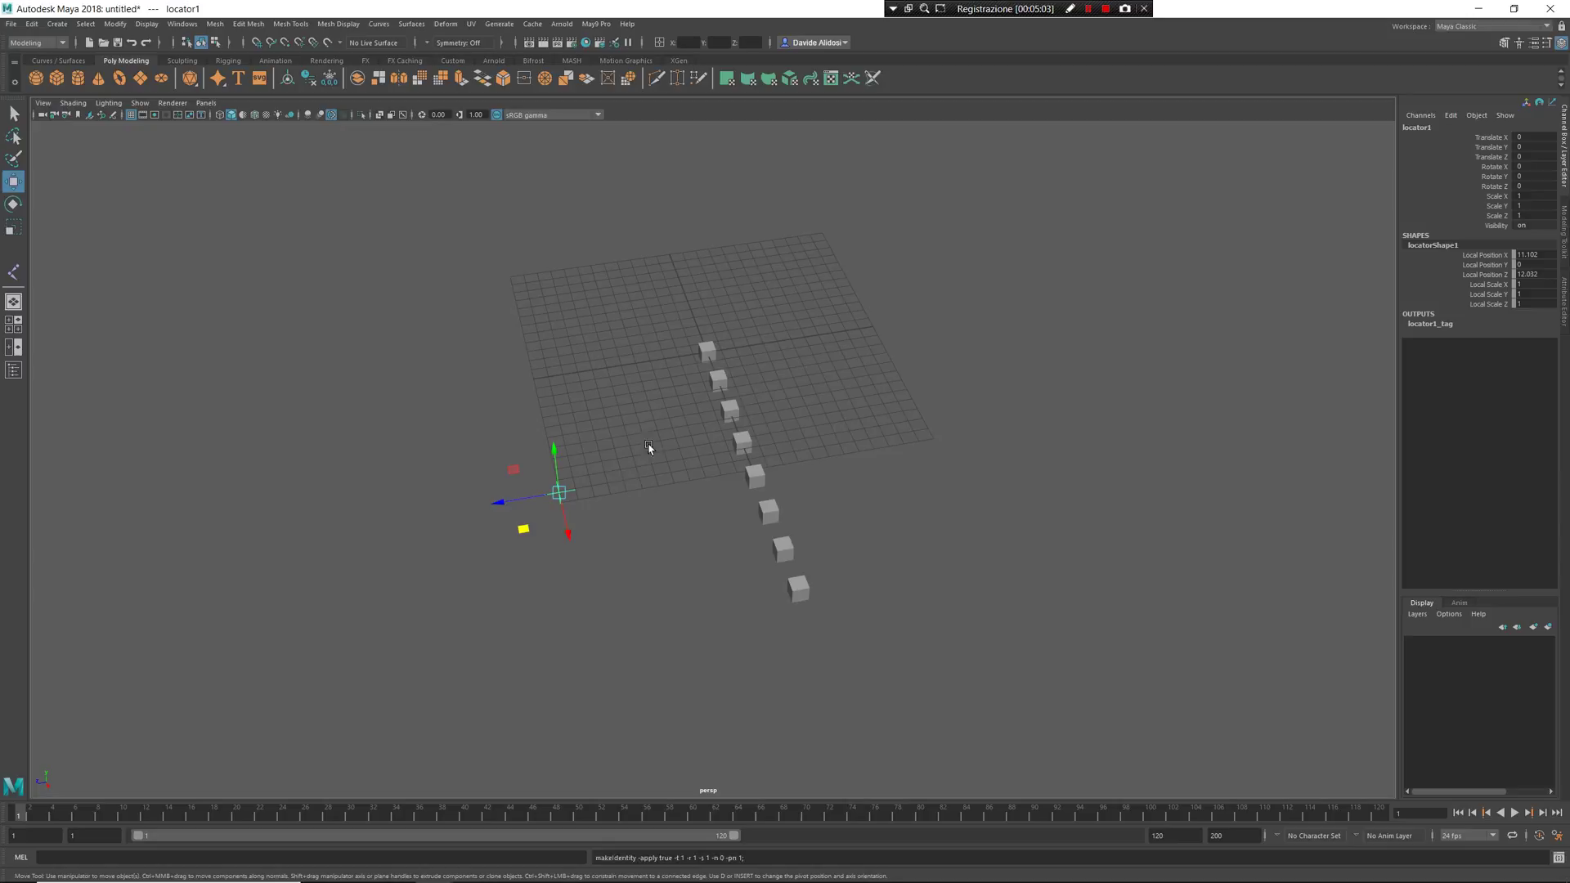
- Test the locator controller with trial transformations, undo them, and rotate it to about 24, 4.6 and -40.2 degrees on X, Y and Z
drag(651, 442, 564, 482)
key(e)
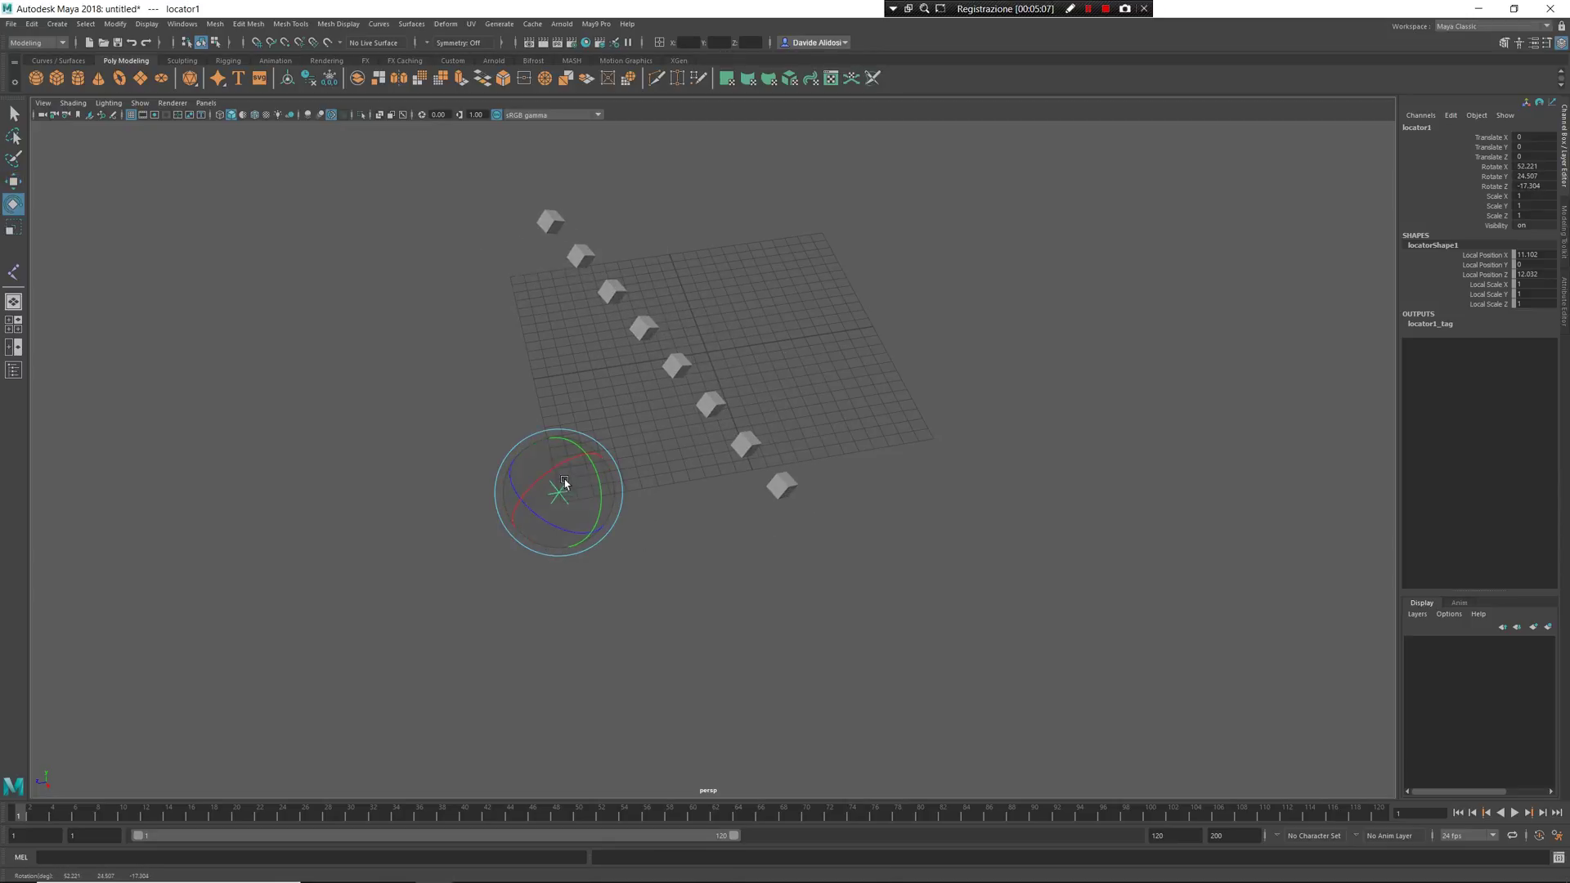
key(ctrl+z)
key(ctrl+z)
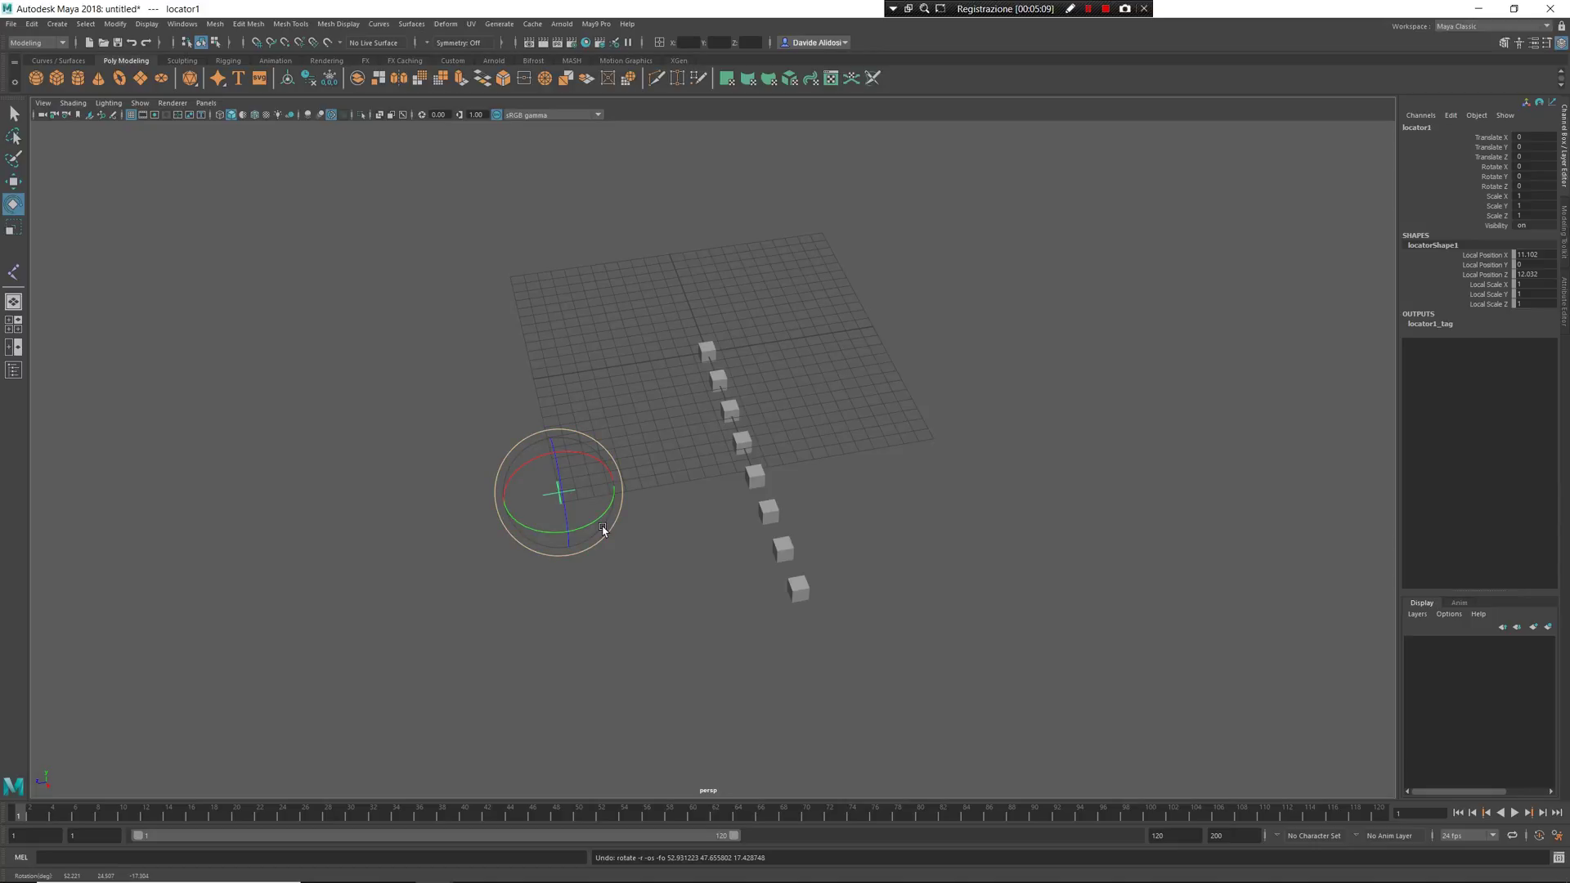
mouse_move(603, 525)
mouse_down()
mouse_move(589, 533)
mouse_move(634, 523)
mouse_move(591, 486)
mouse_move(565, 493)
mouse_move(589, 521)
mouse_up()
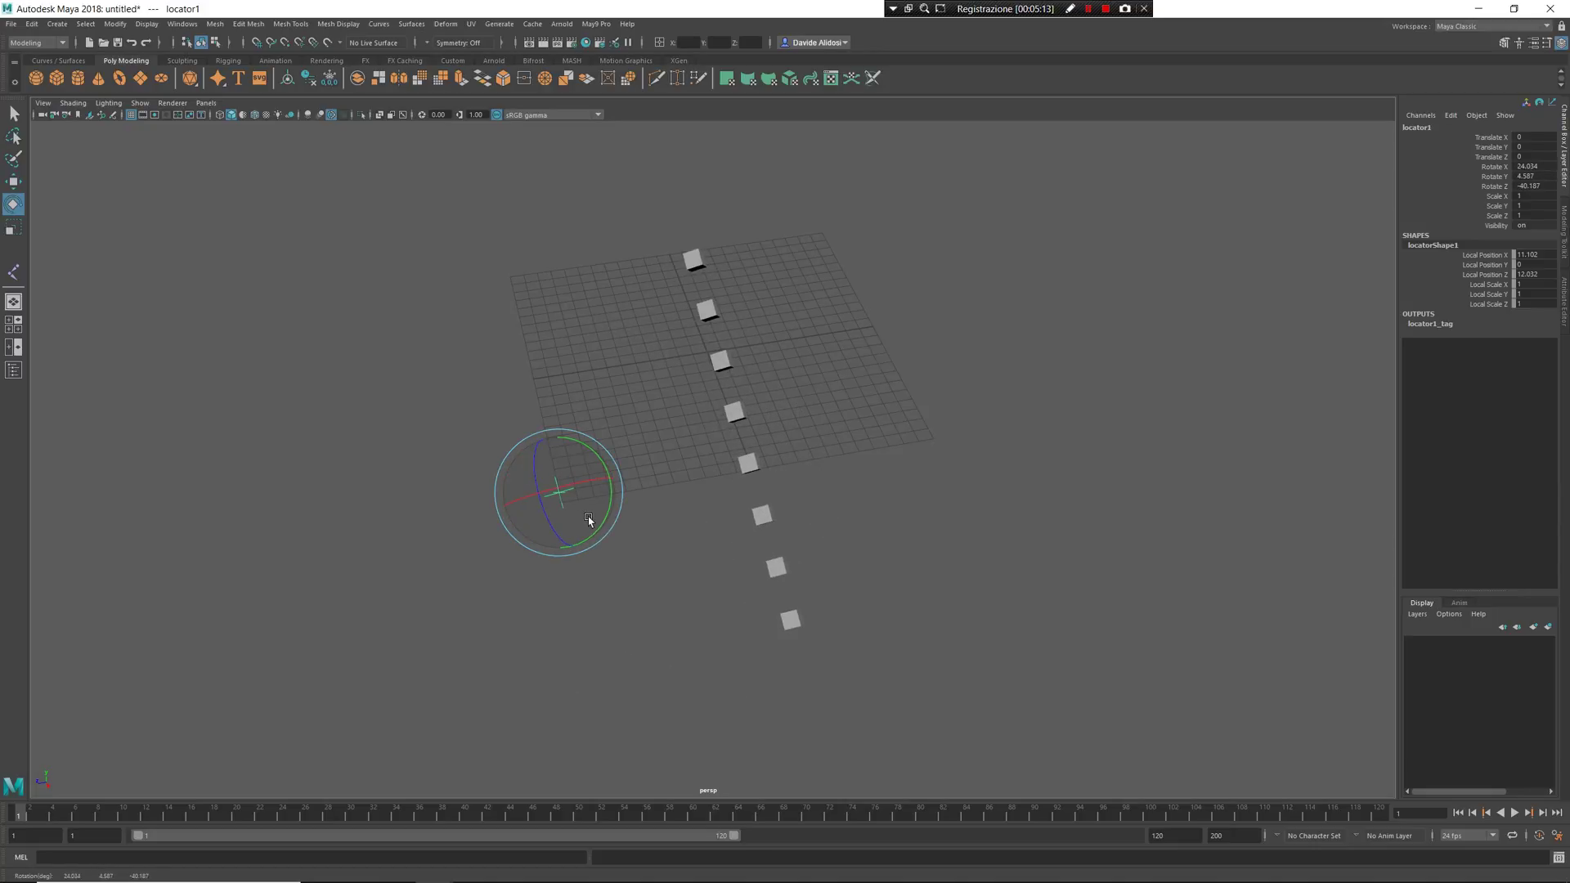